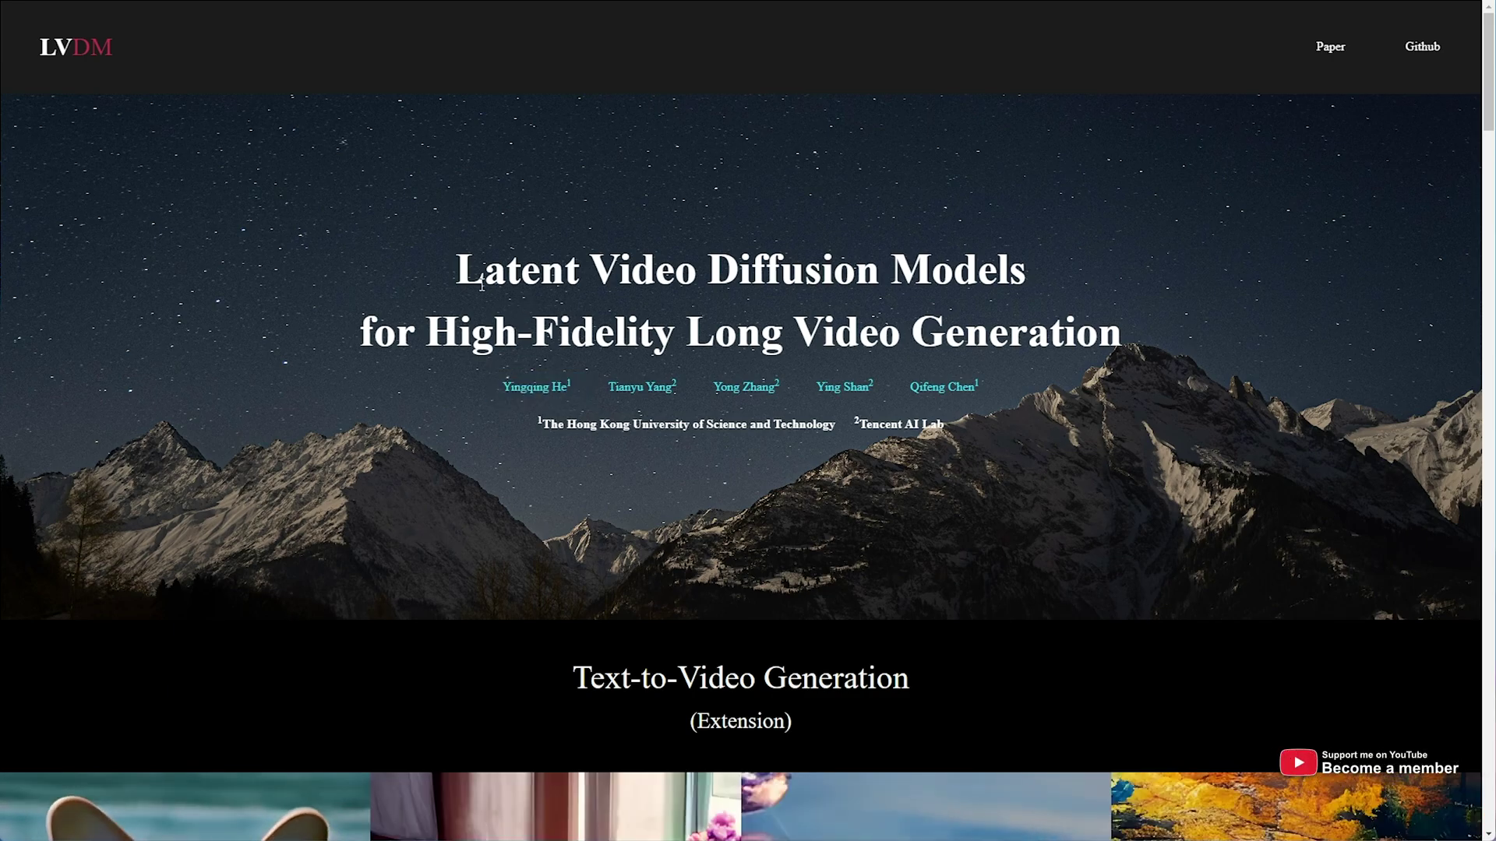
- Scroll the LVDM project page and select the word 'Latent' in its title
scroll(506, 268, down, 1)
scroll(518, 263, up, 1)
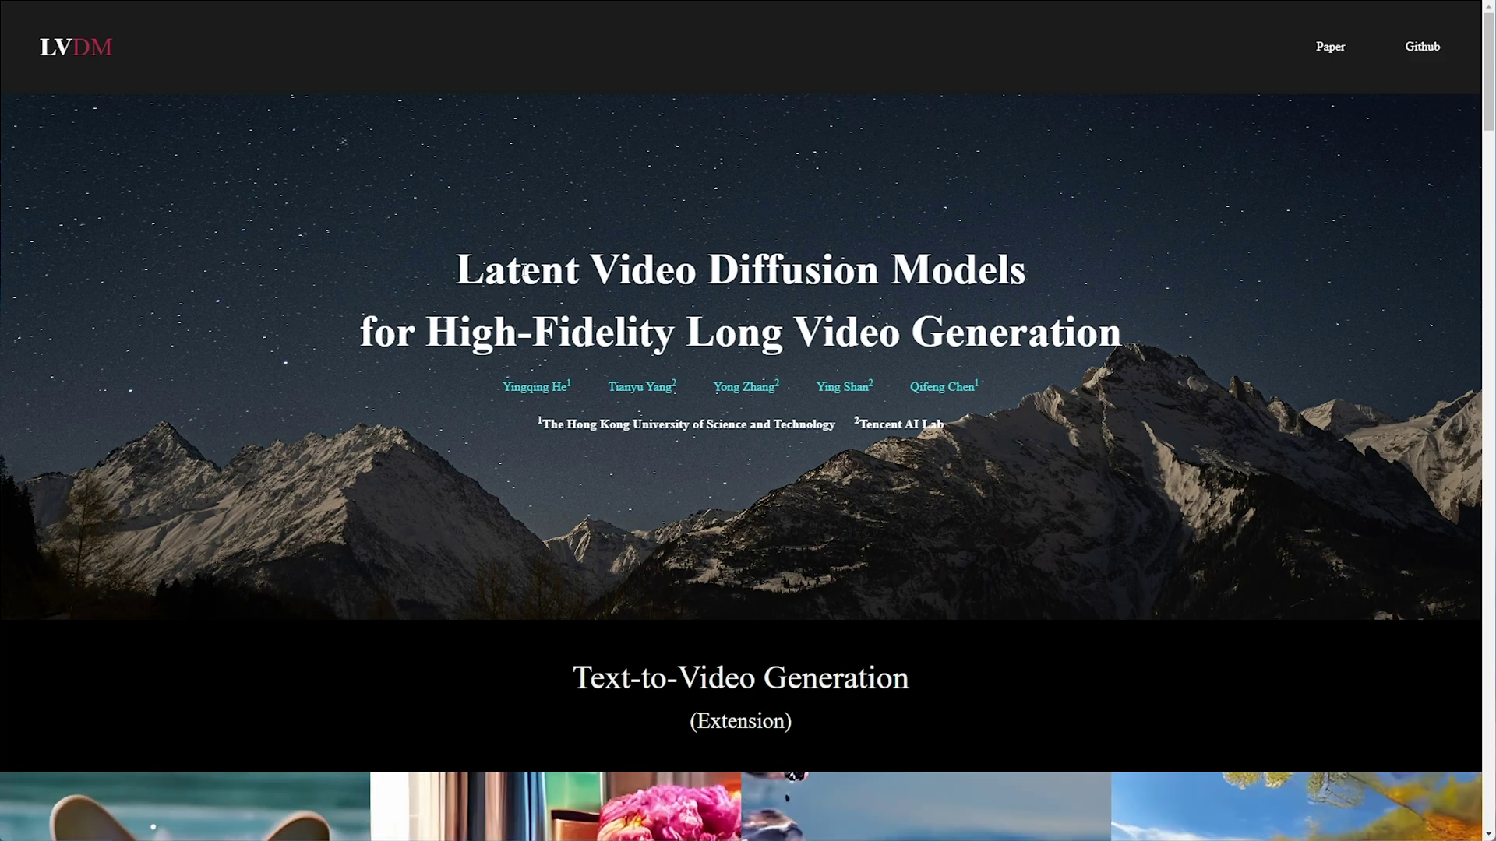
double_click(505, 267)
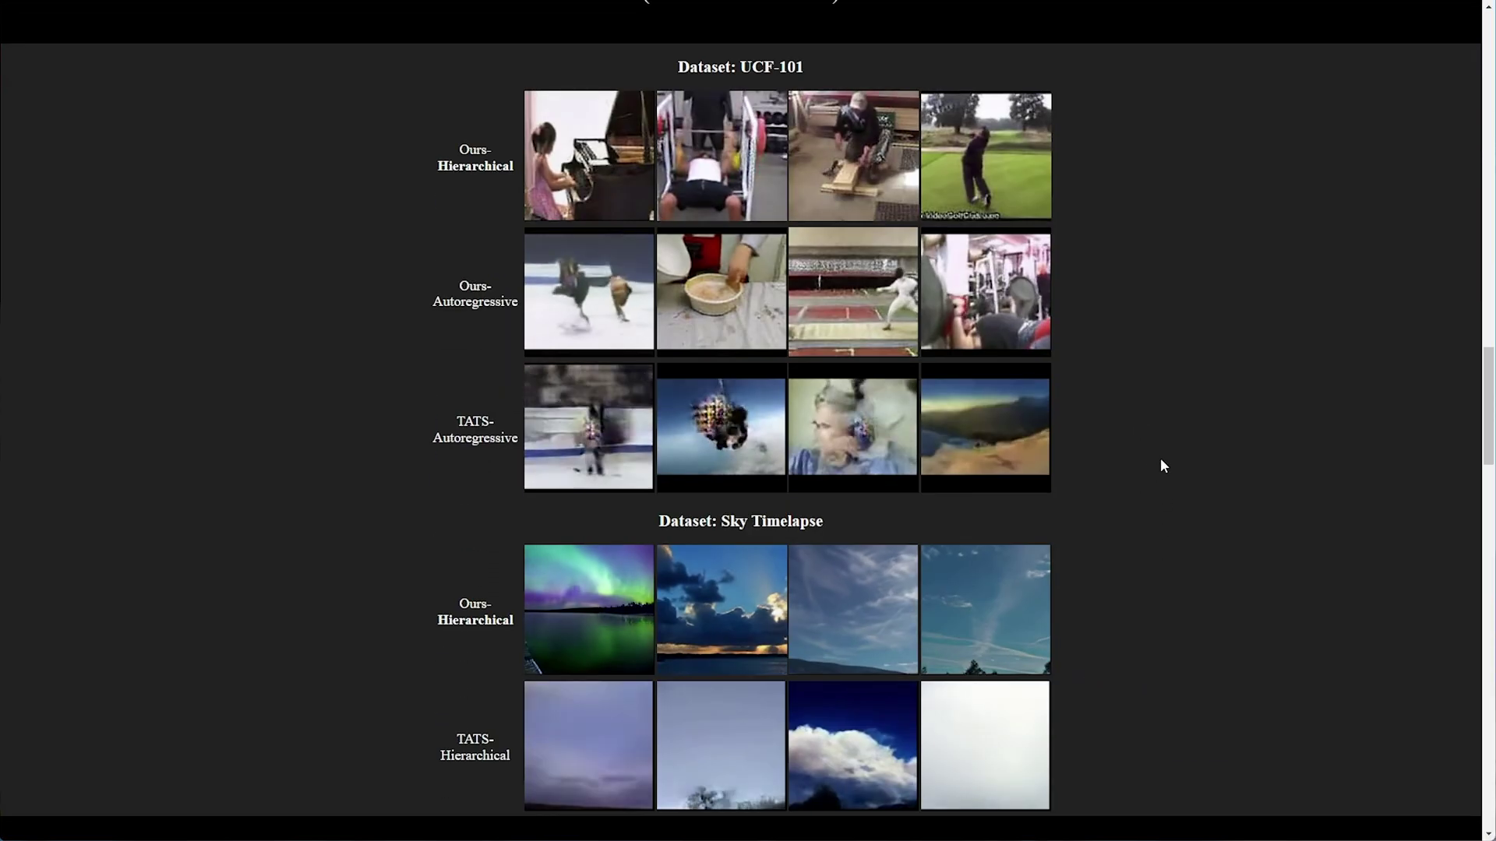
- Return to the top of the LVDM page, then scroll through the stable-diffusion-webui README
key(Home)
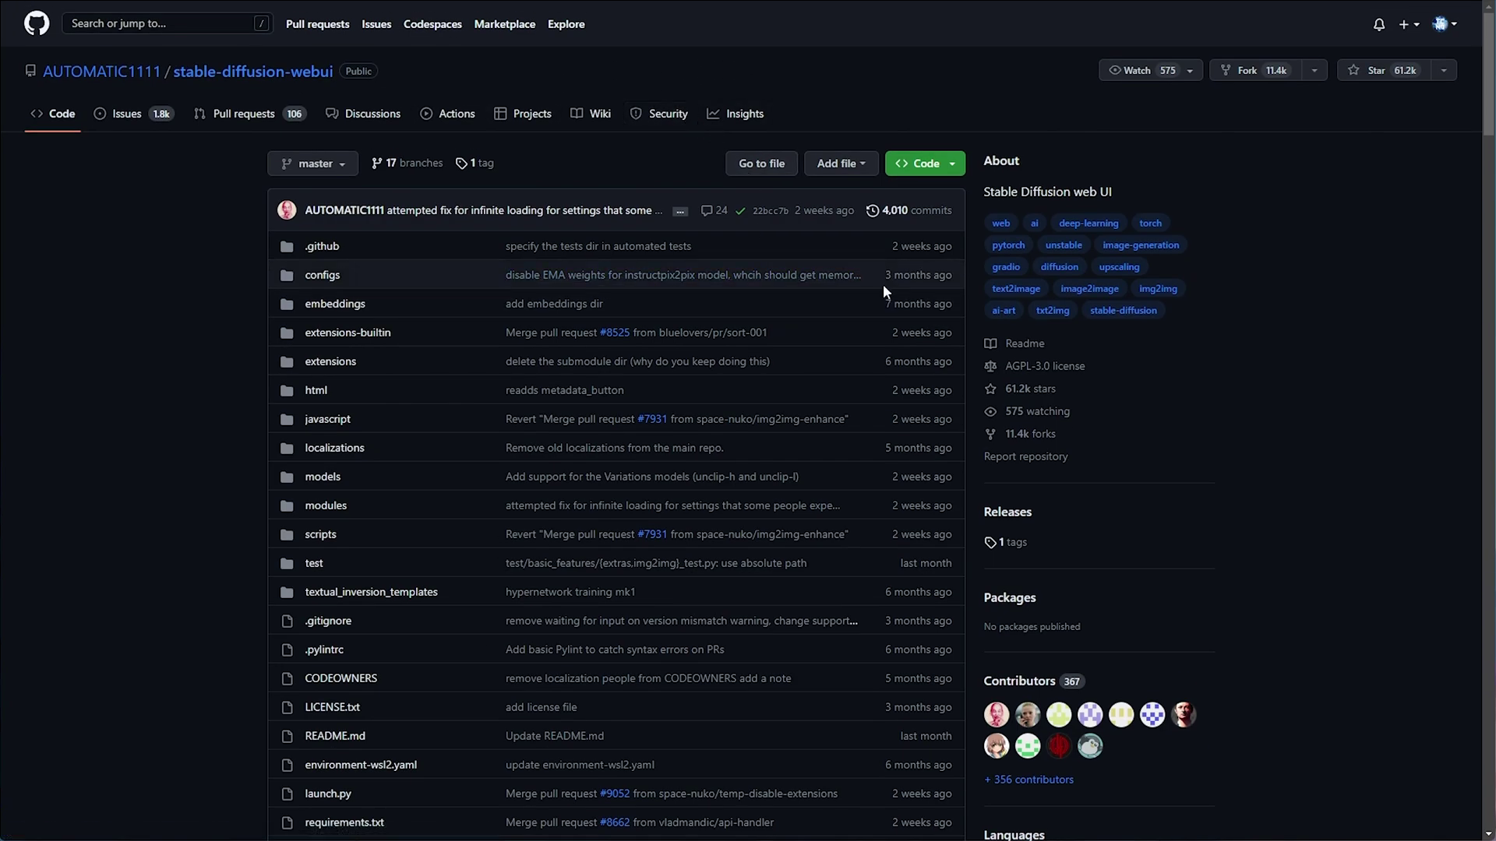
scroll(882, 284, down, 12)
scroll(888, 311, down, 10)
scroll(905, 321, up, 4)
scroll(906, 320, down, 7)
scroll(908, 319, up, 20)
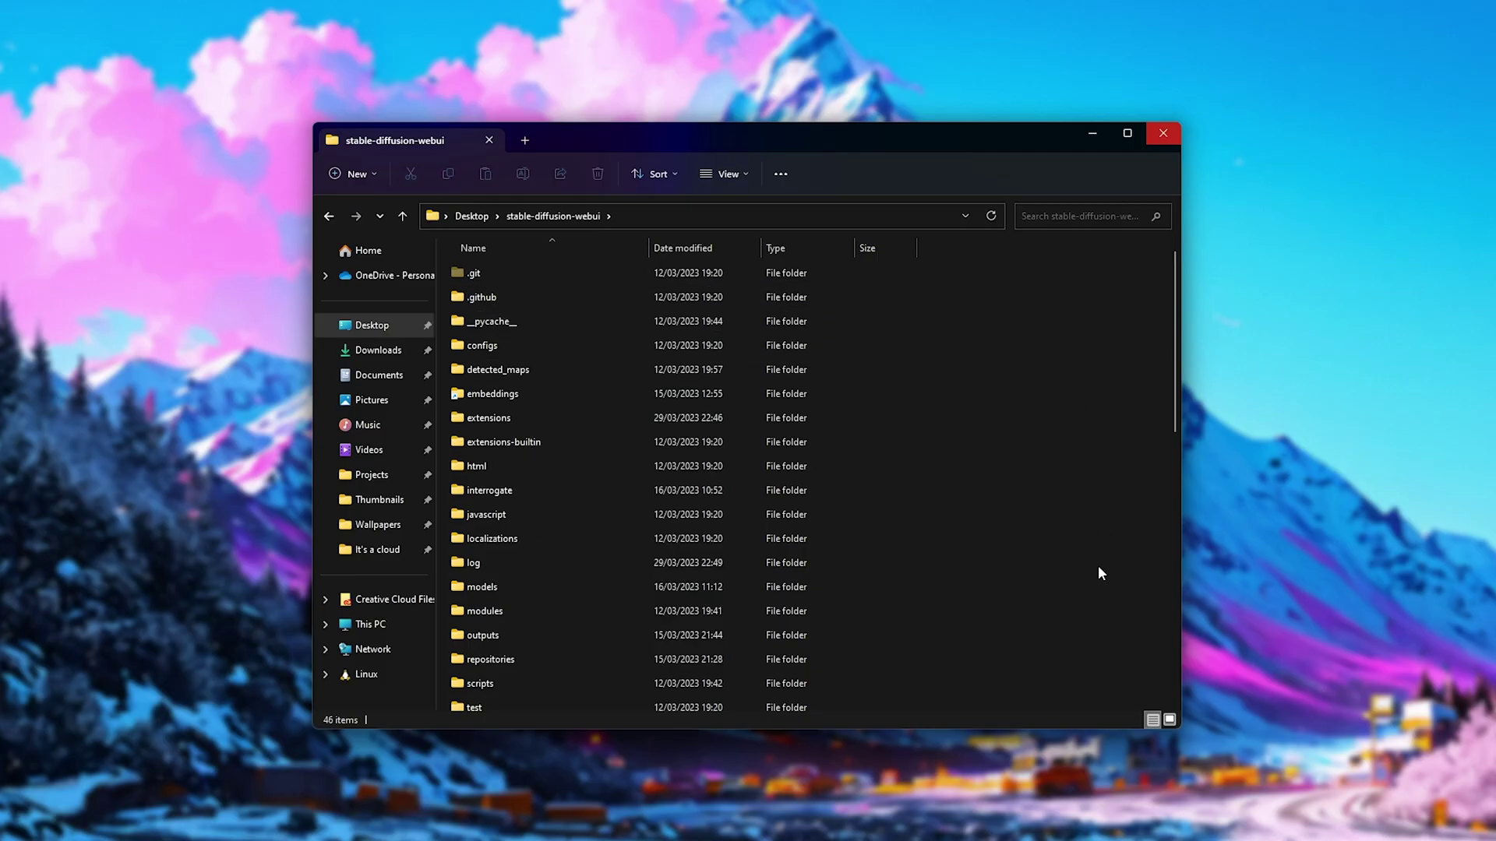
- Open webui-user.bat from the stable-diffusion-webui folder in Notepad
scroll(1038, 520, down, 9)
click(719, 677)
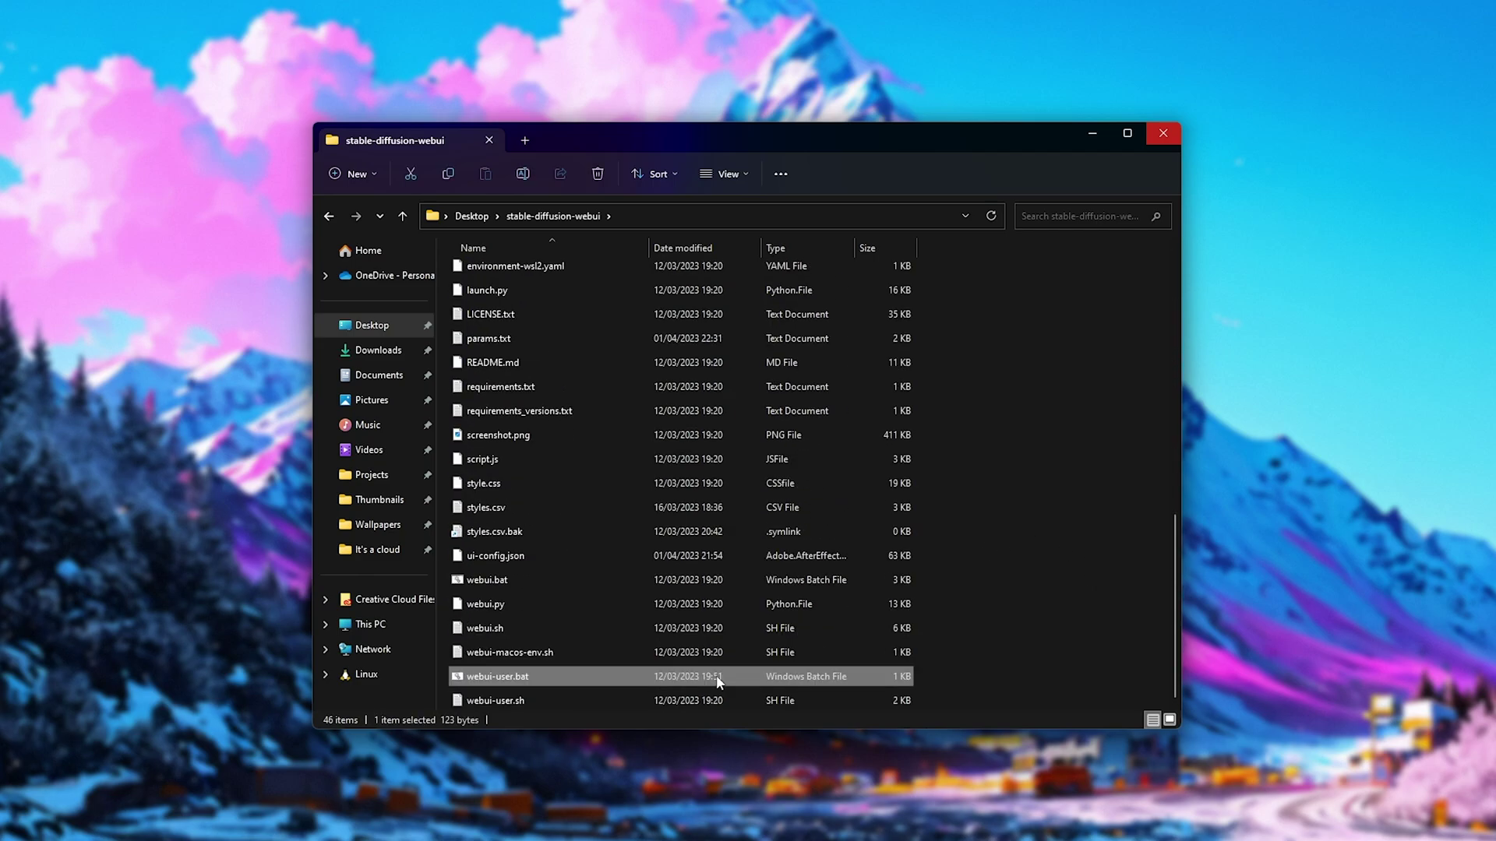
right_click(586, 677)
click(1037, 594)
right_click(670, 676)
click(778, 307)
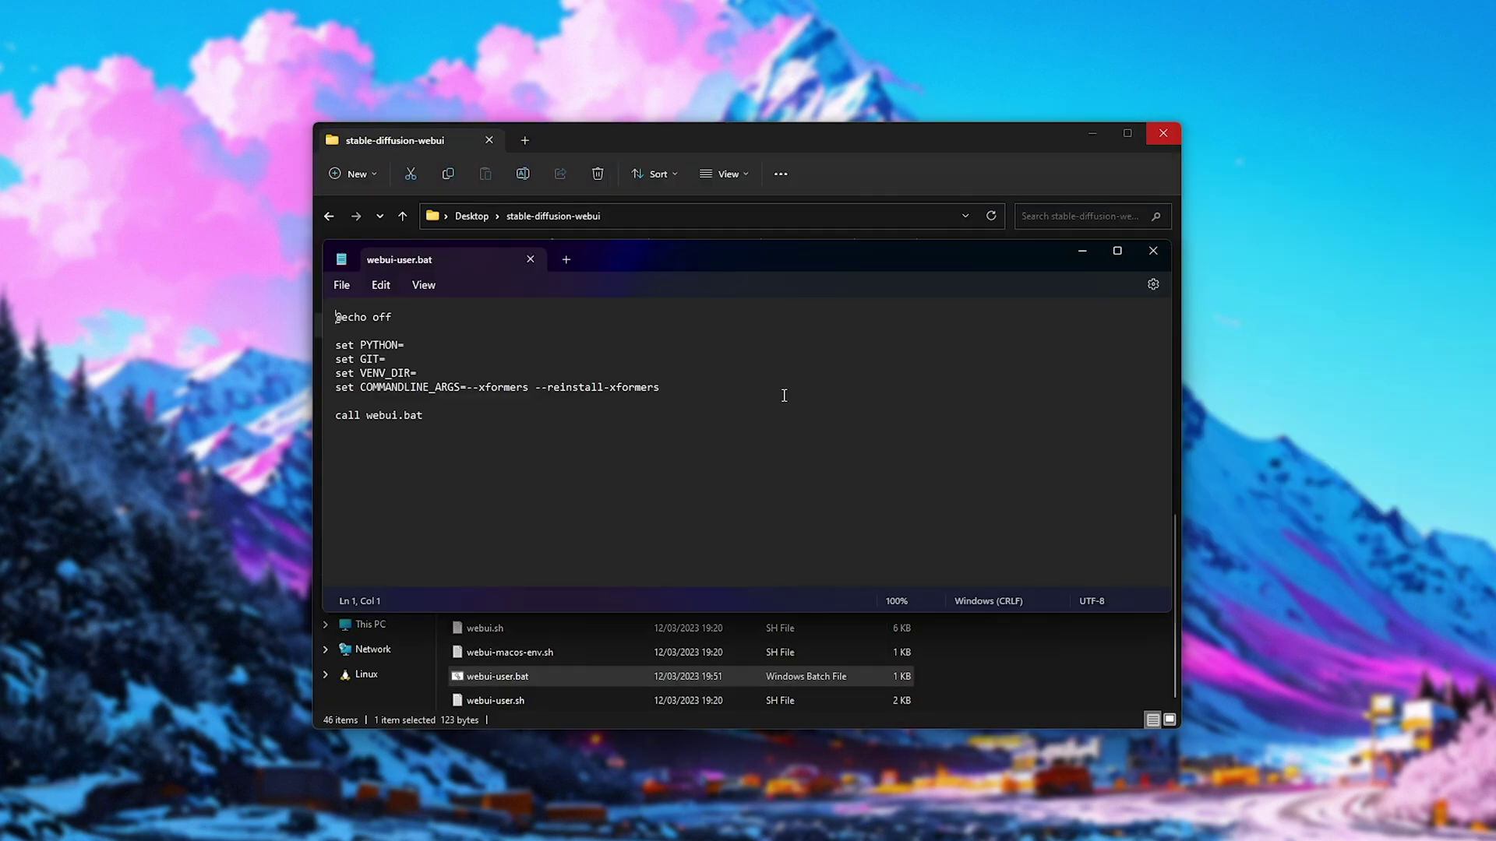
- Select the COMMANDLINE_ARGS value '--xformers --reinstall-xformers'
drag(466, 387, 705, 387)
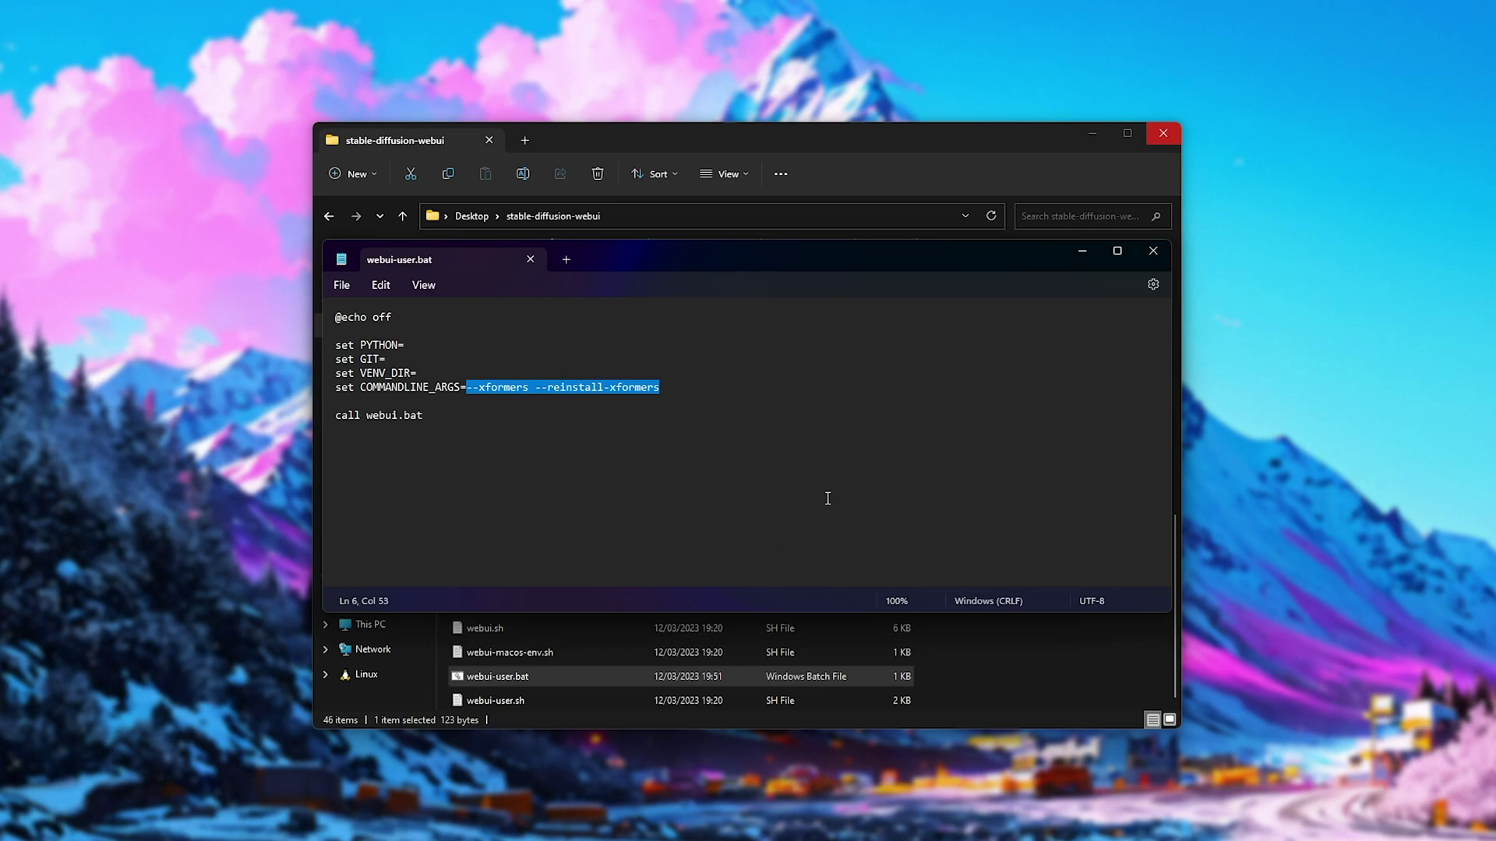
click(779, 420)
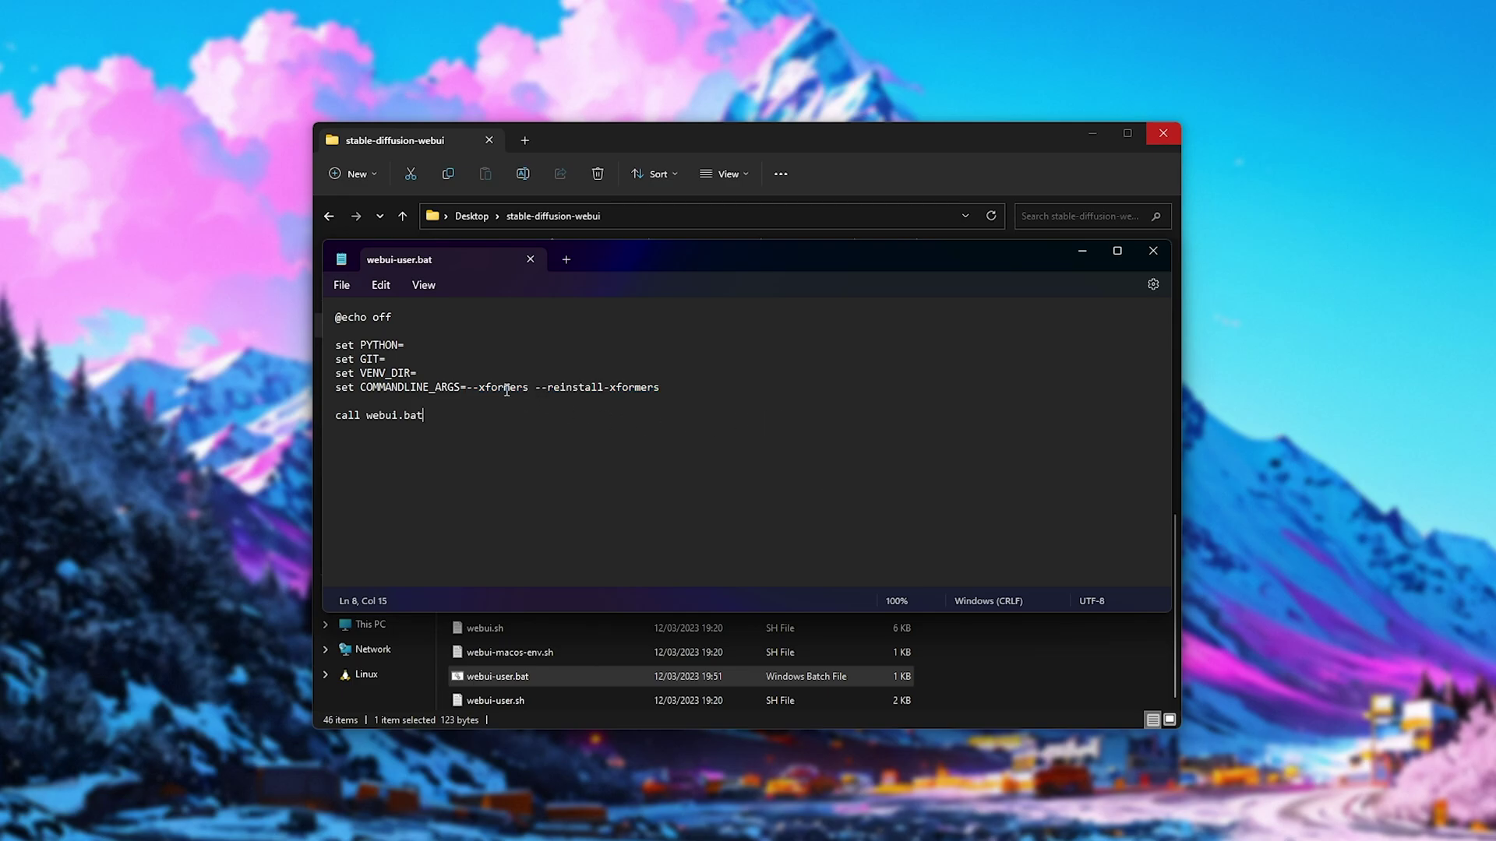
drag(466, 387, 671, 386)
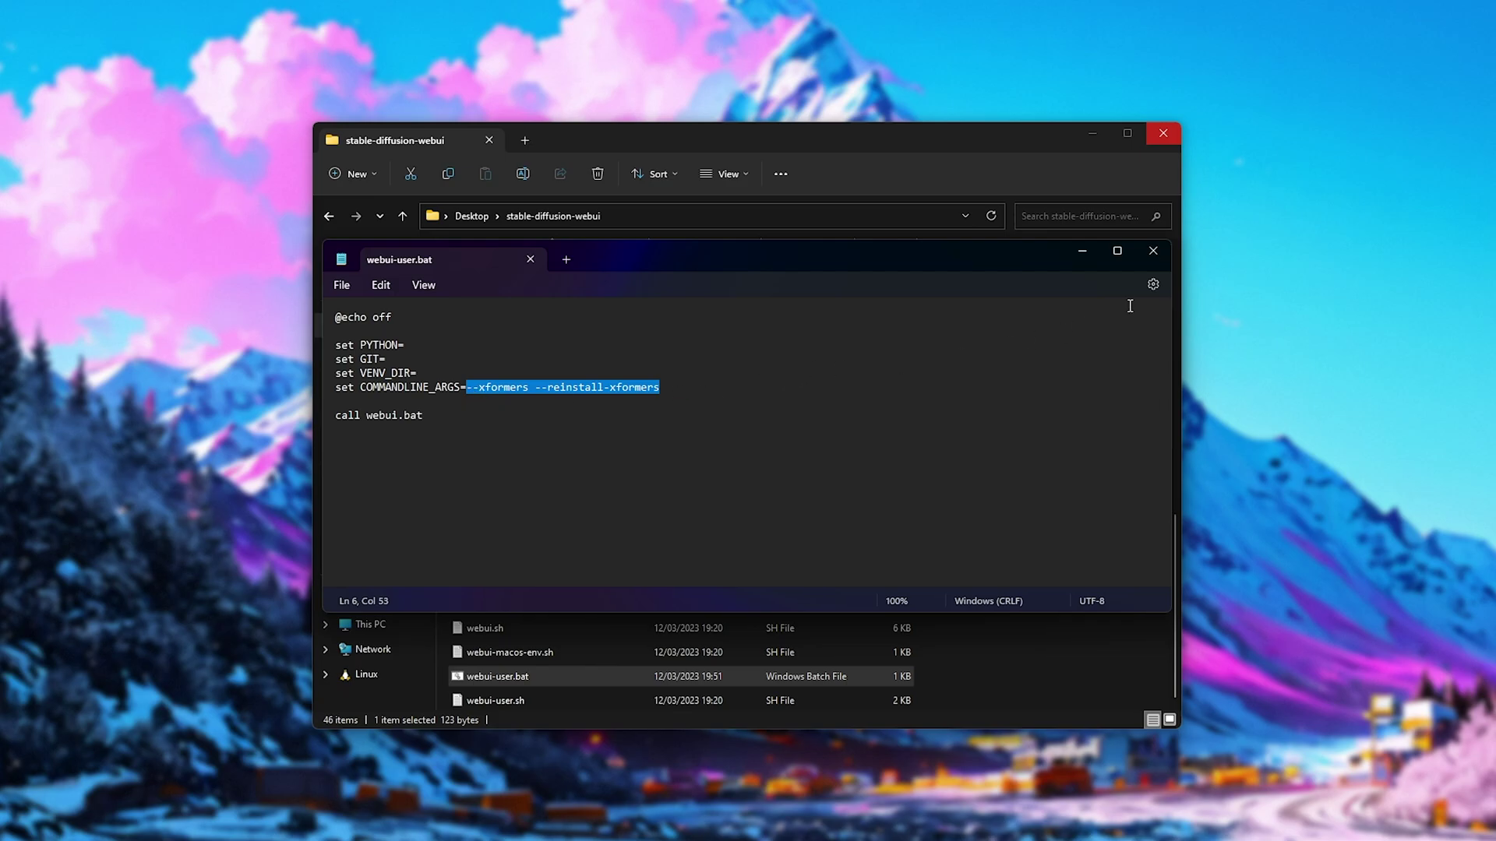
- Close Notepad and open a Command Prompt in the webui folder via 'cmd' in the address bar
click(1153, 250)
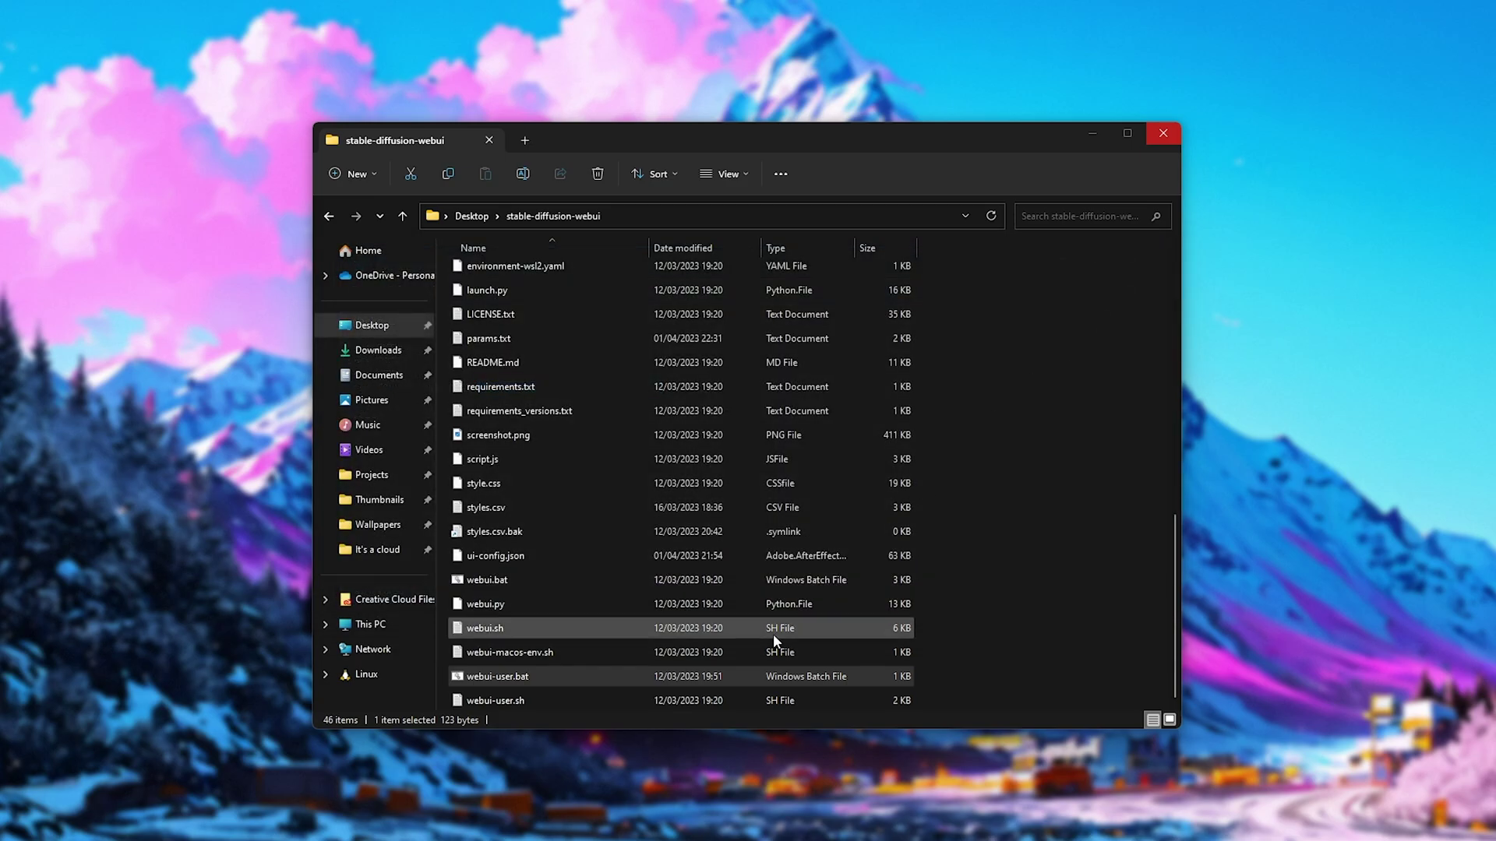
scroll(773, 634, up, 5)
scroll(773, 634, down, 5)
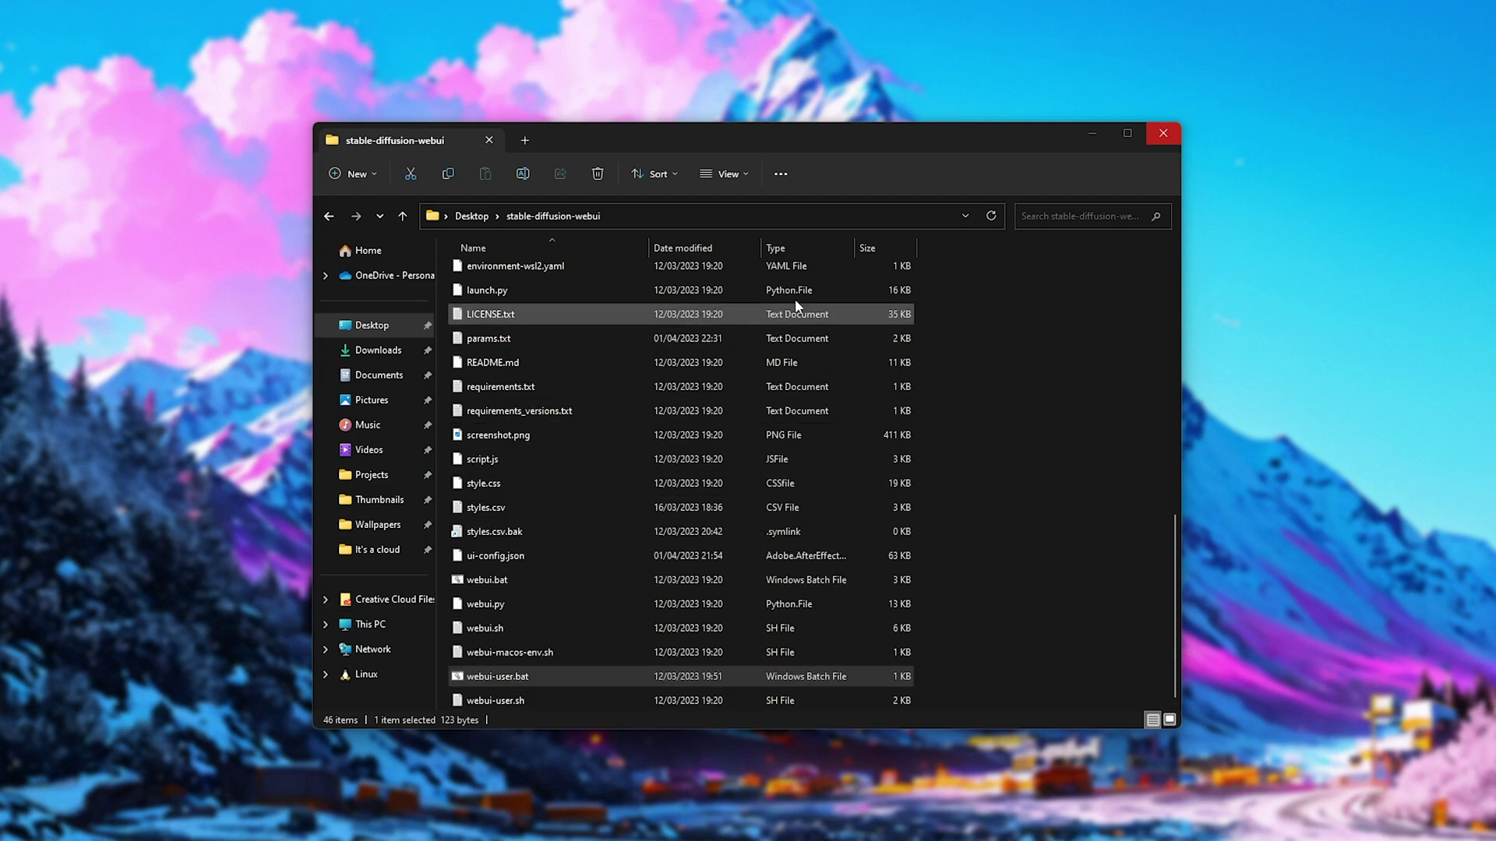
click(773, 221)
text(cmd)
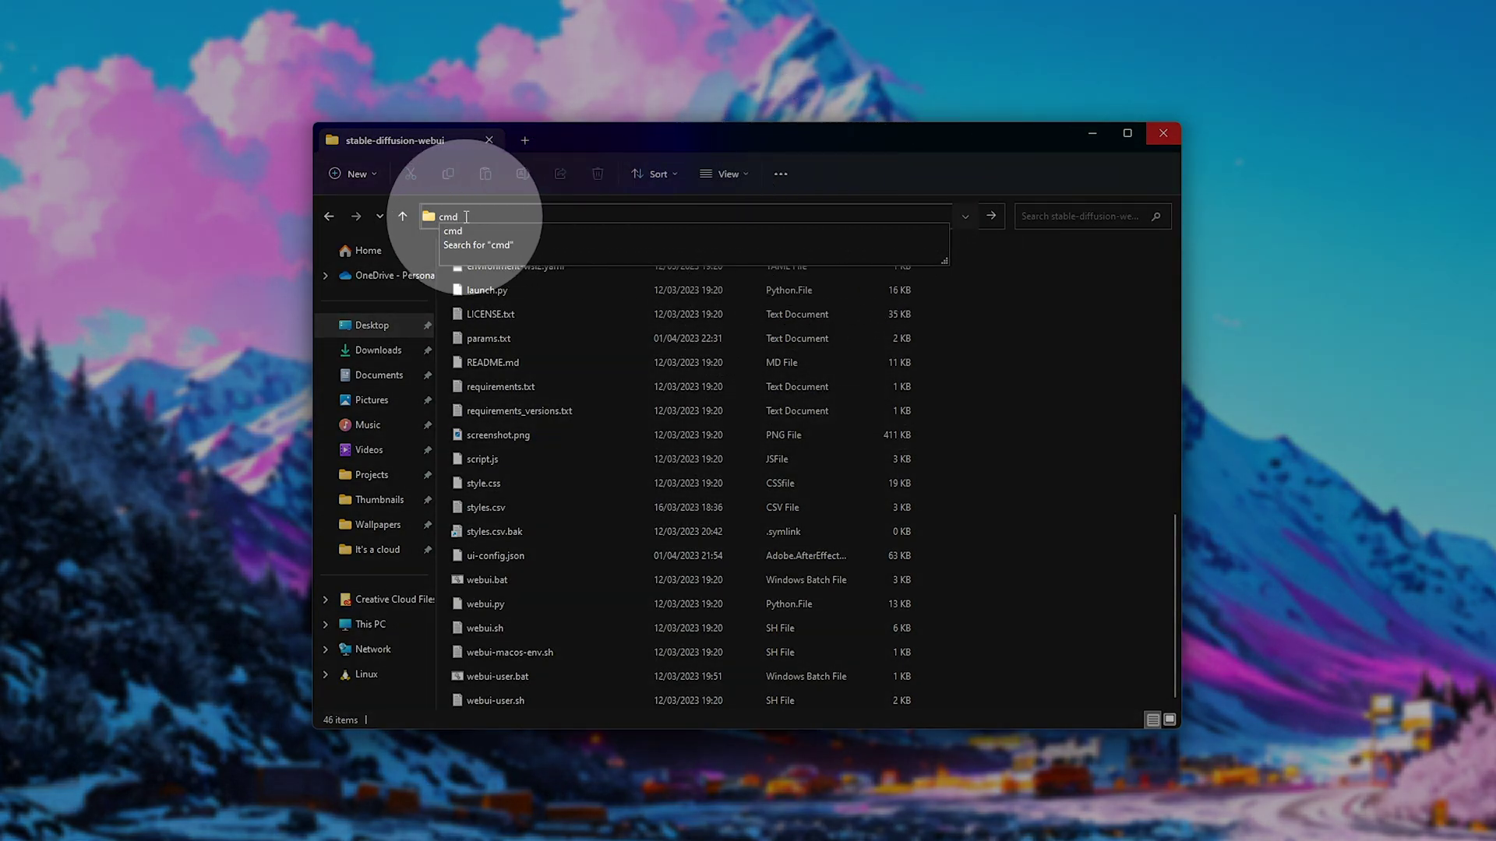
key(Return)
- Run 'git pull' to update the install, then return to File Explorer
text(git pull)
key(Return)
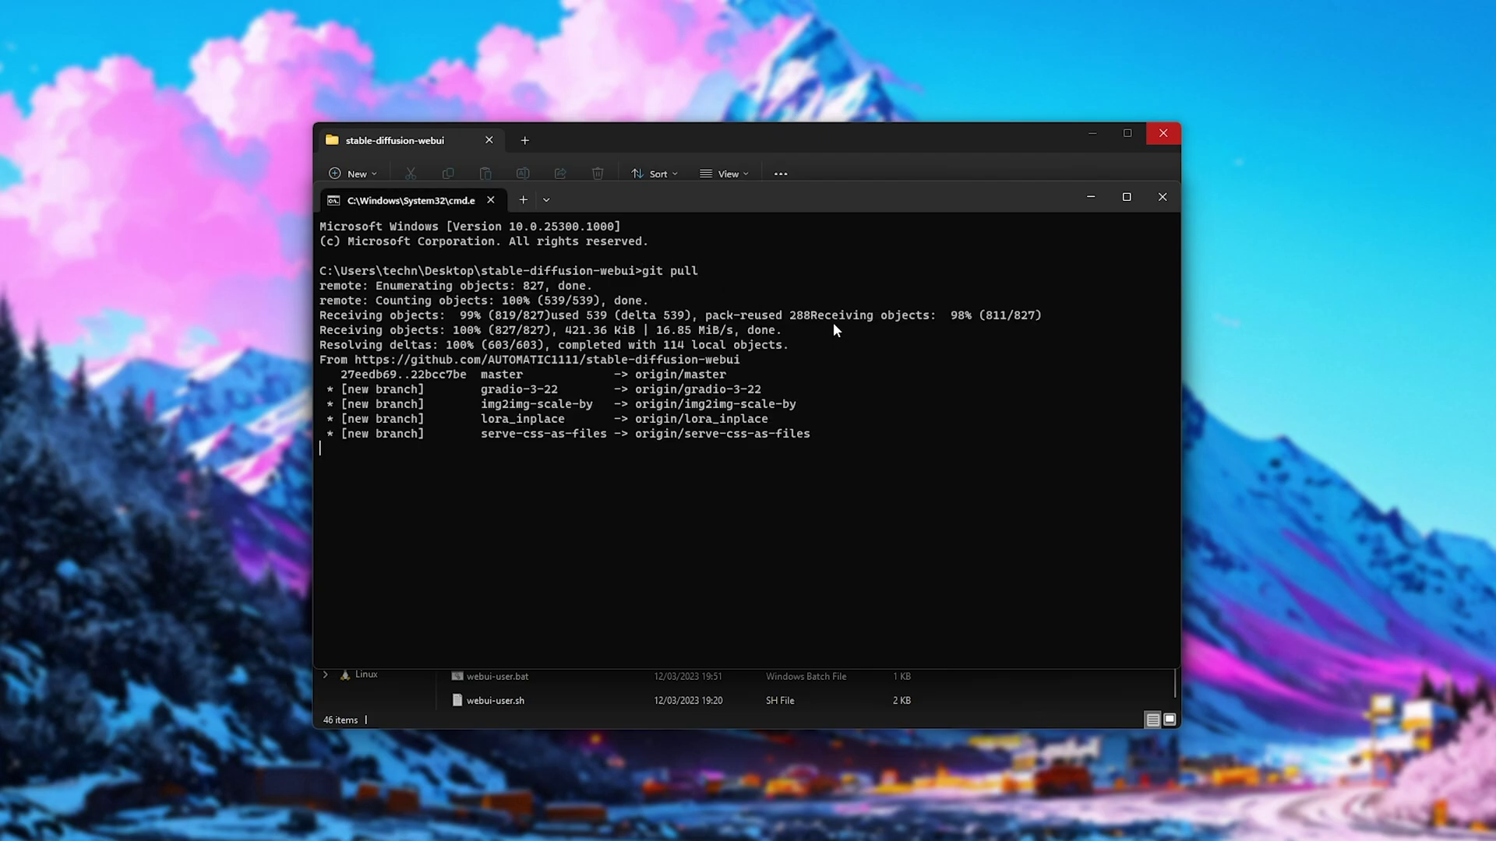
text(A:\Projects\TroubleChute\Wallpapers\SPECIFIC\AI)
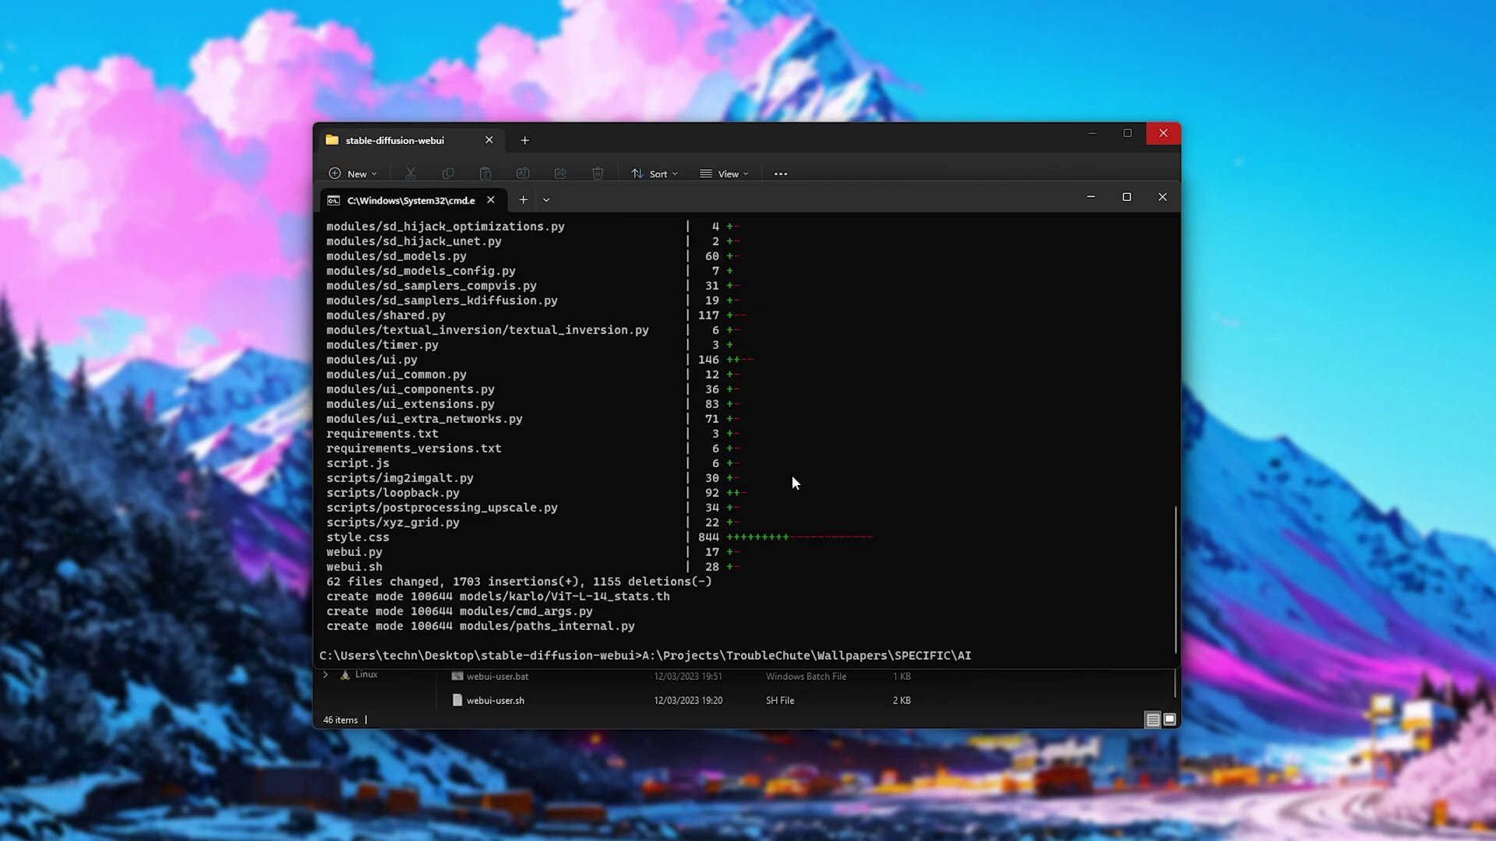
scroll(816, 483, up, 18)
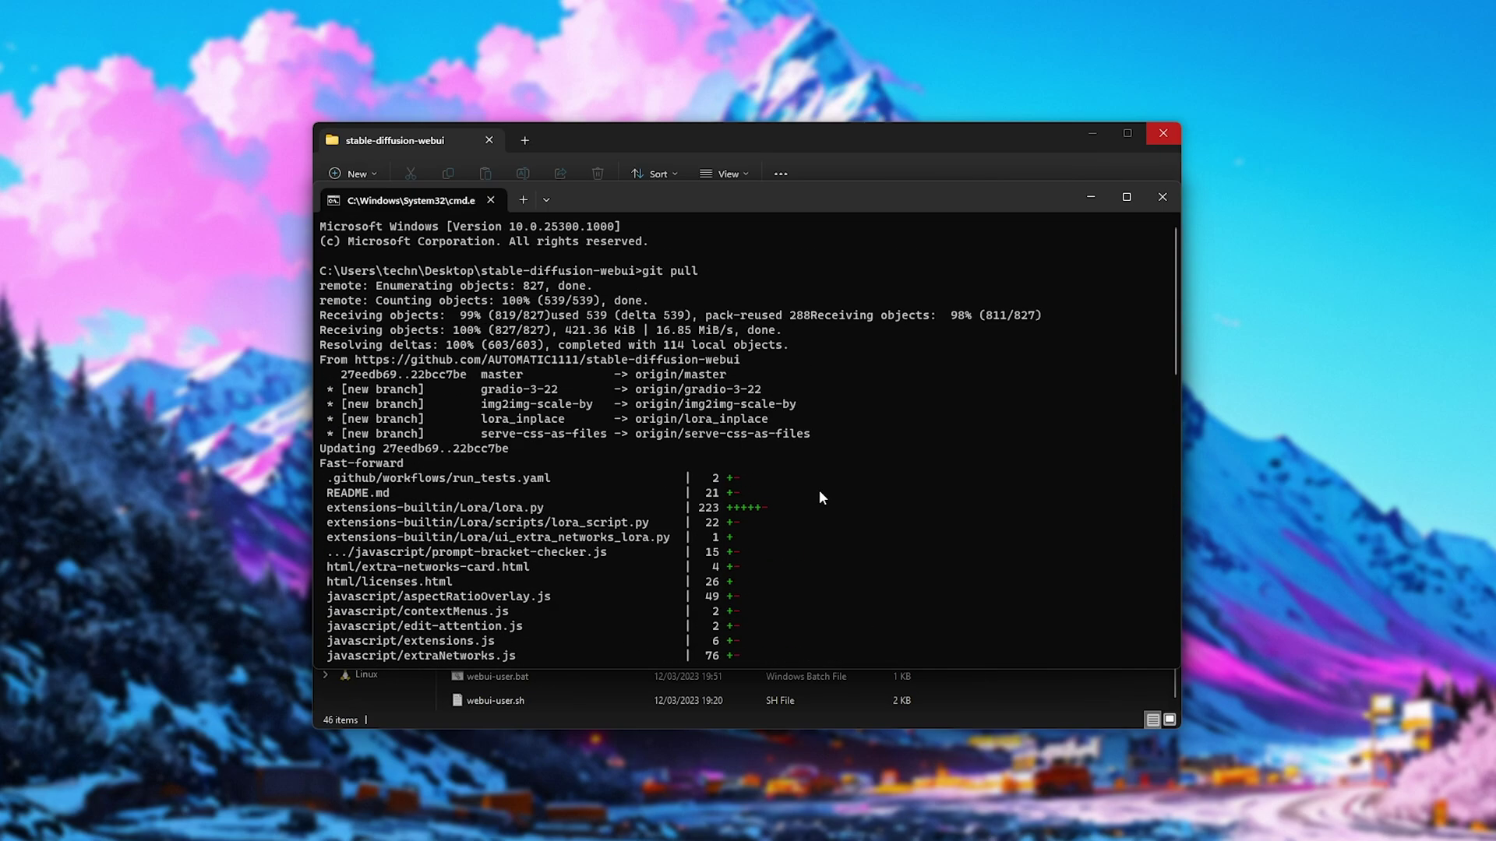
click(1120, 173)
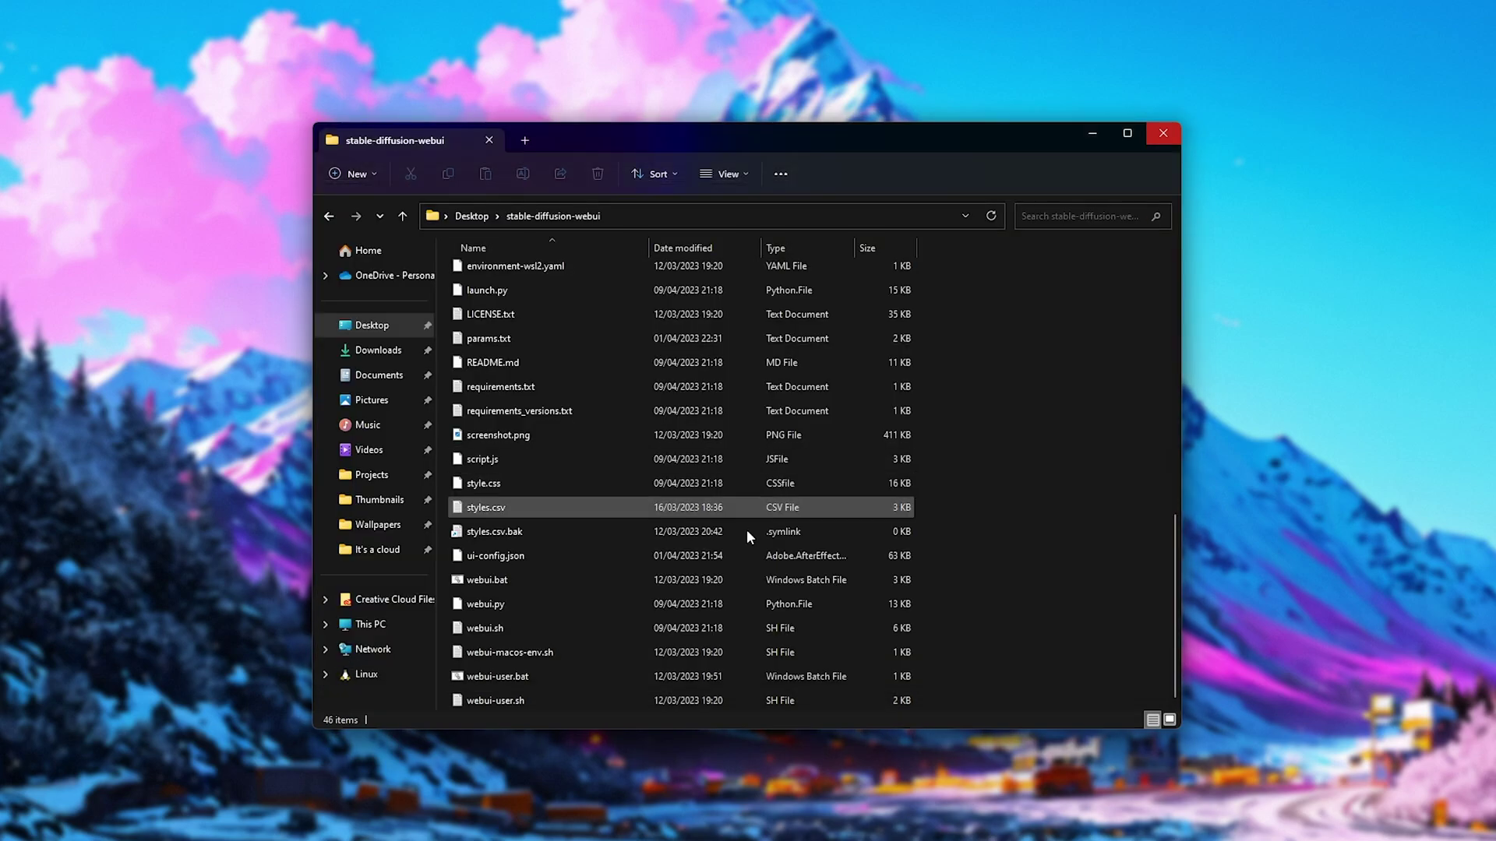
- Launch the web UI from webui-user.bat and load the Extensions > Available list
click(775, 681)
double_click(777, 682)
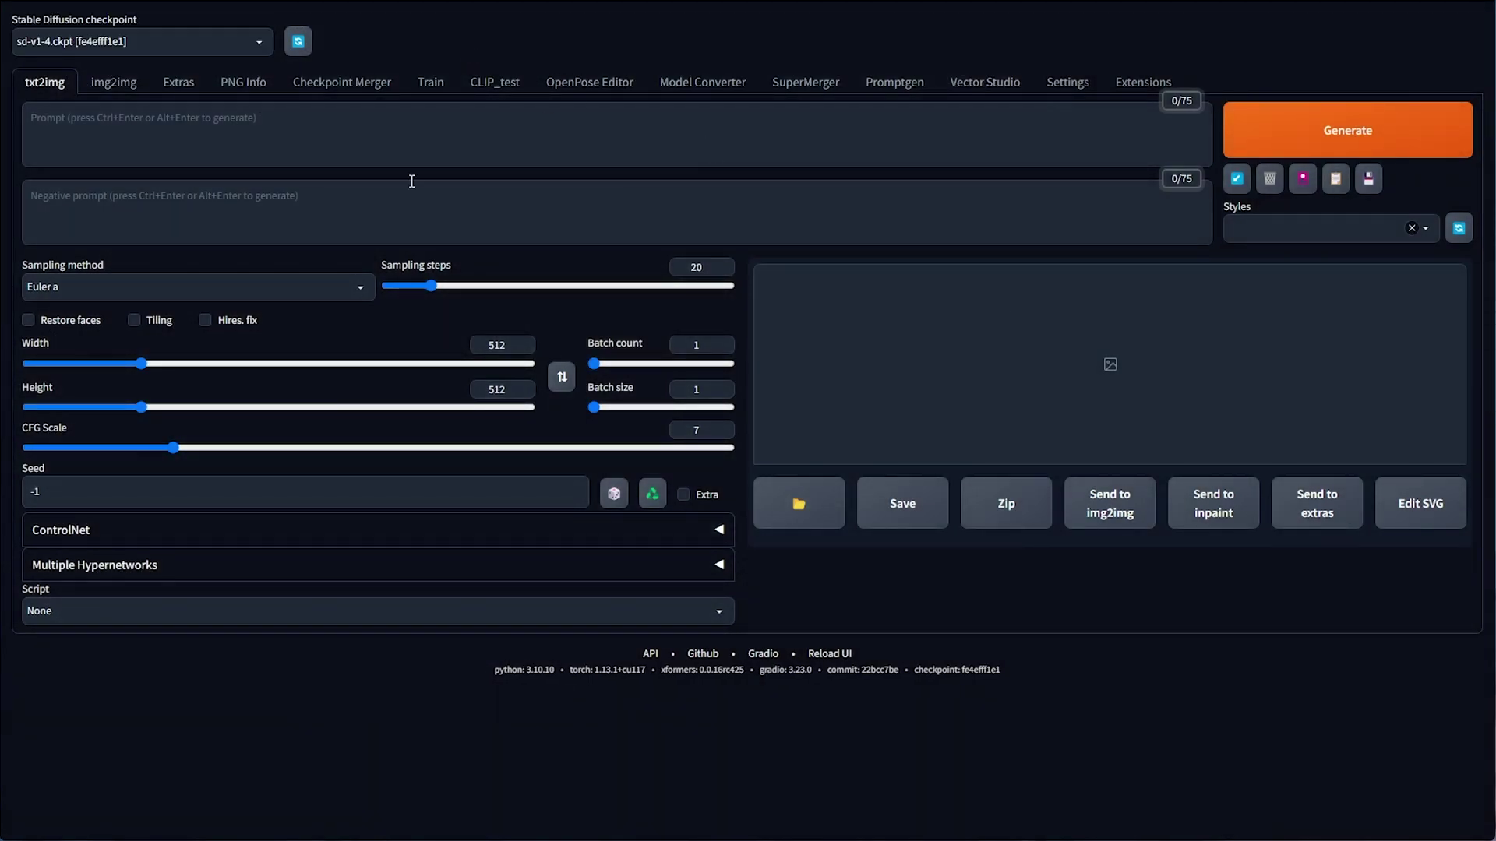
click(1142, 83)
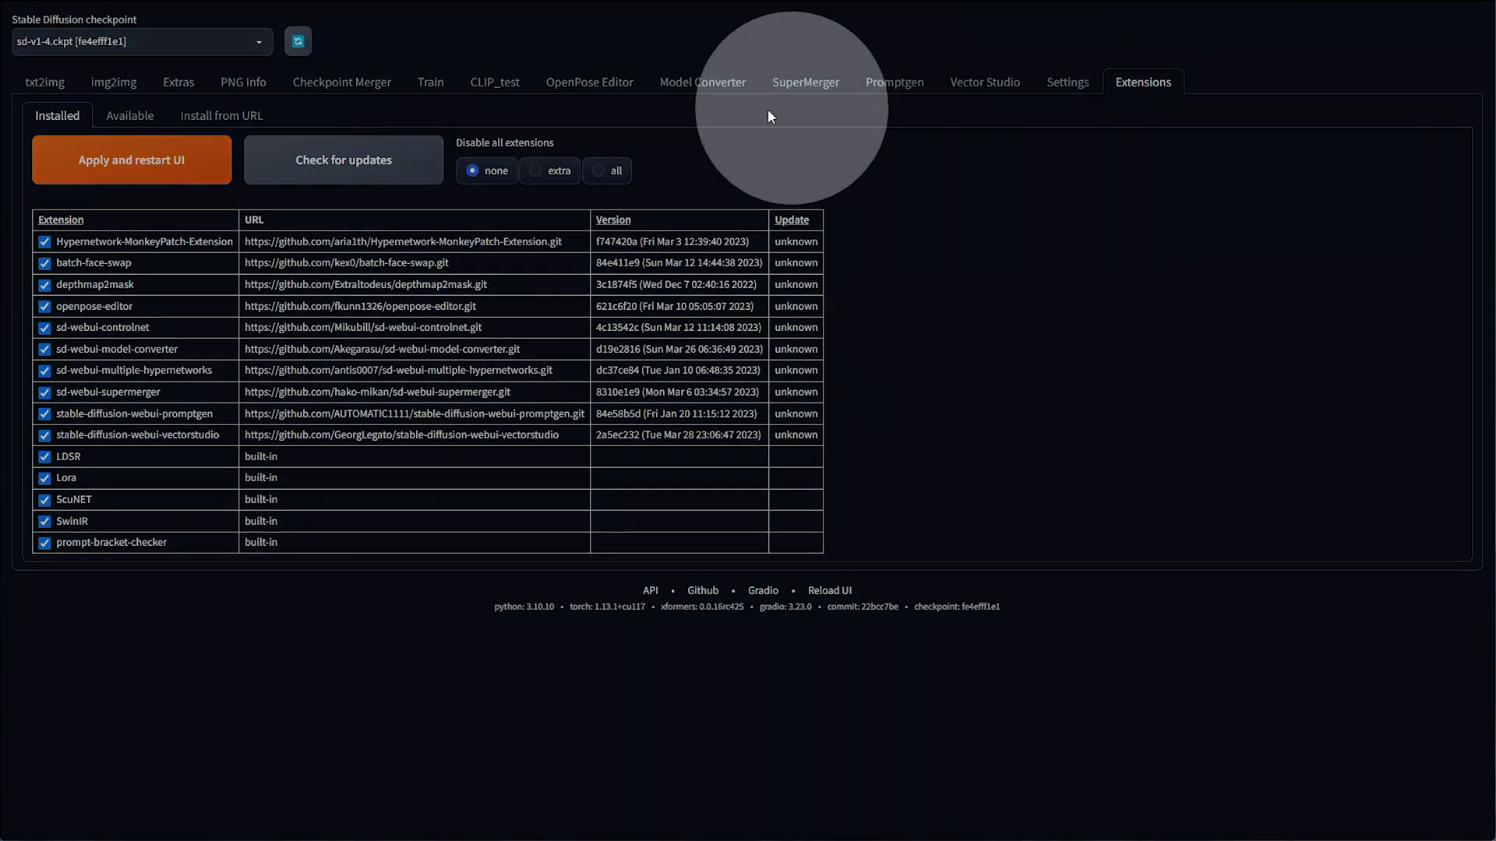
click(145, 125)
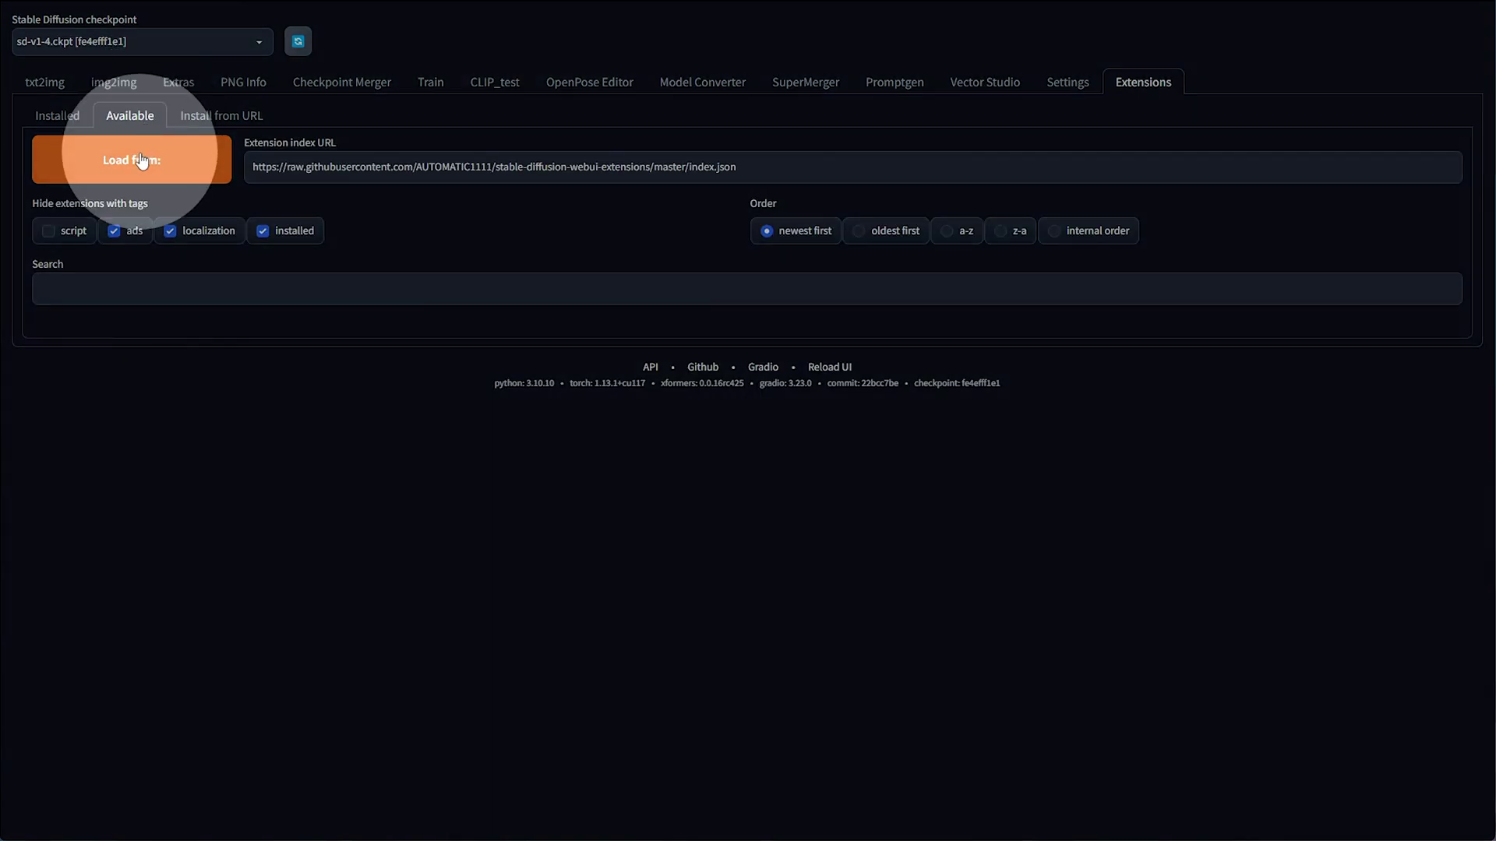
click(144, 161)
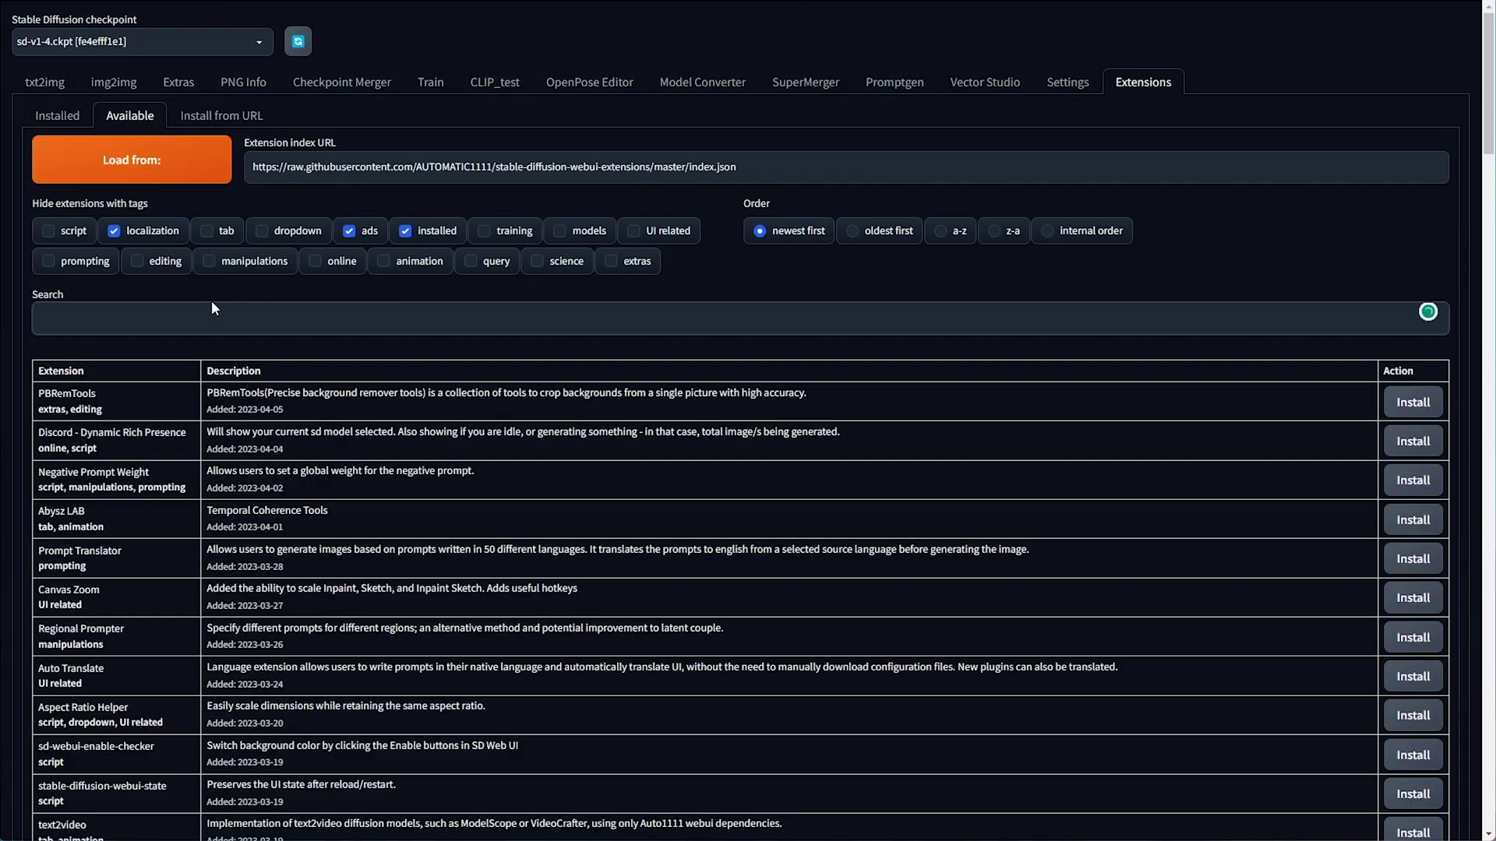
- Search 'text2', install the text2video extension, and restart the UI
click(118, 315)
text(text2)
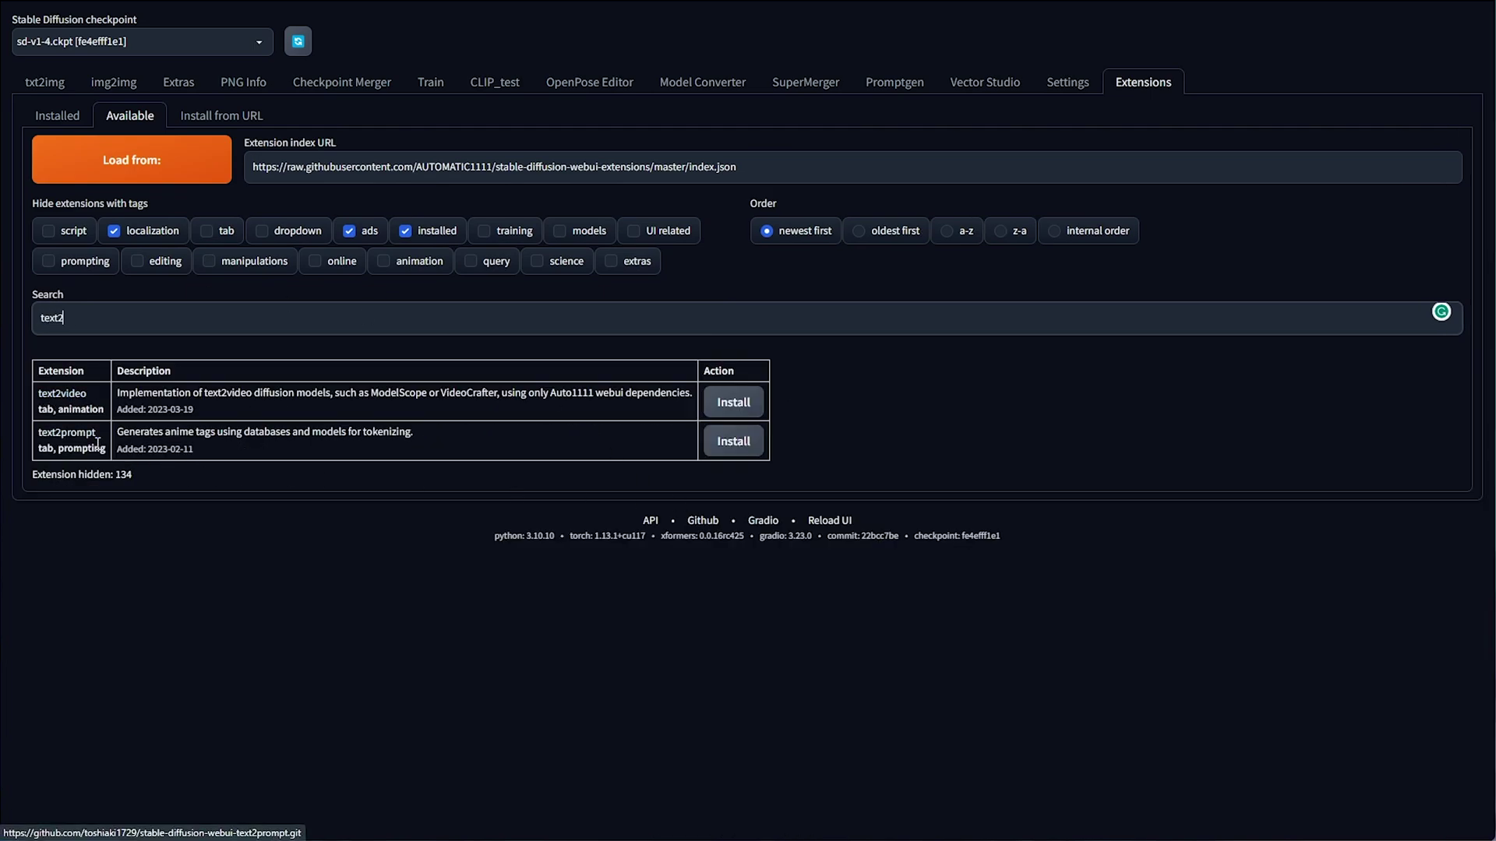
drag(118, 399, 696, 394)
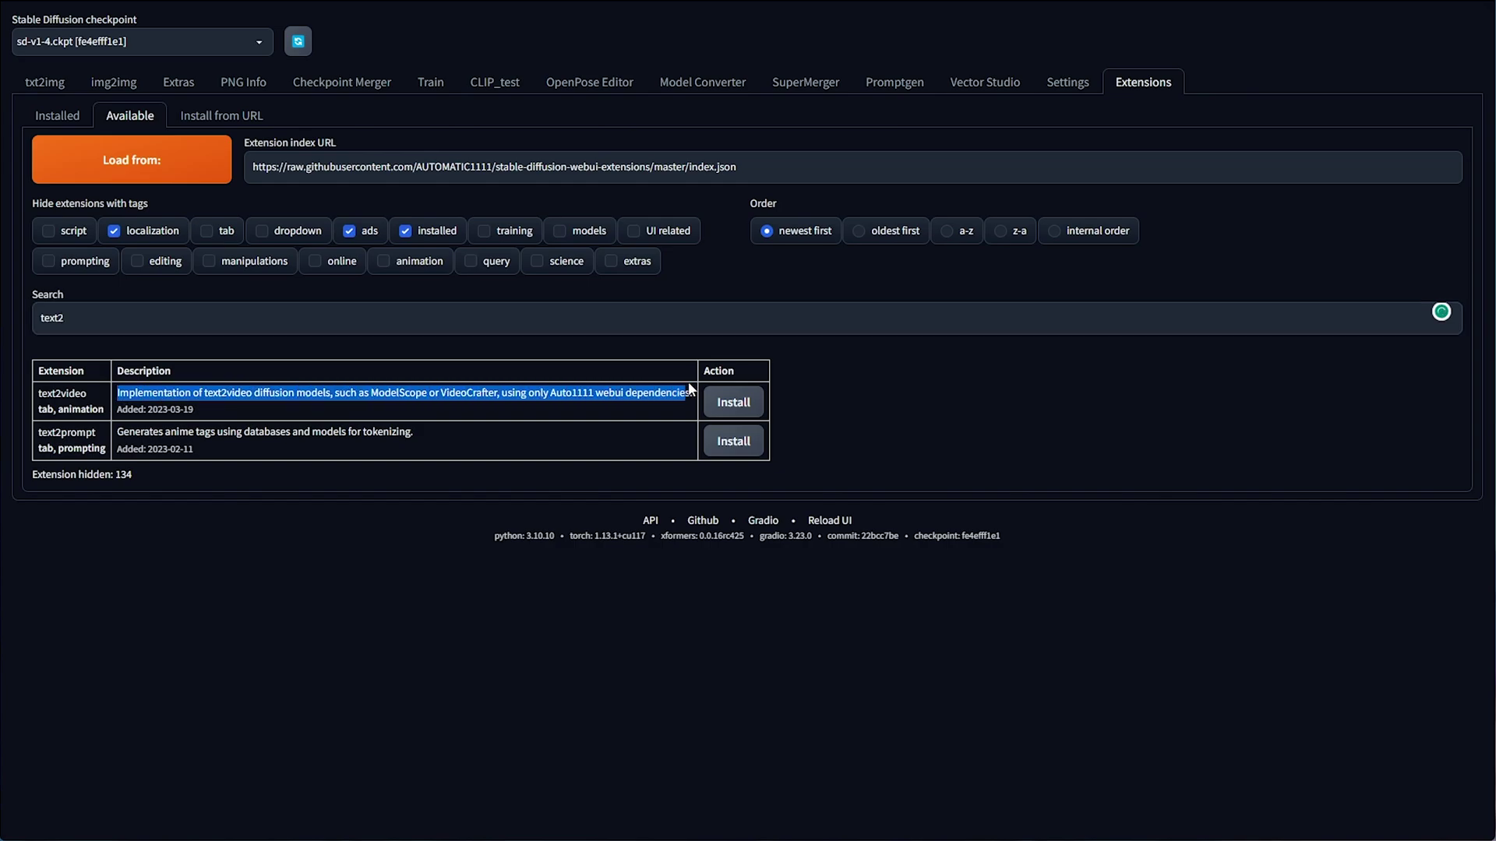
click(729, 404)
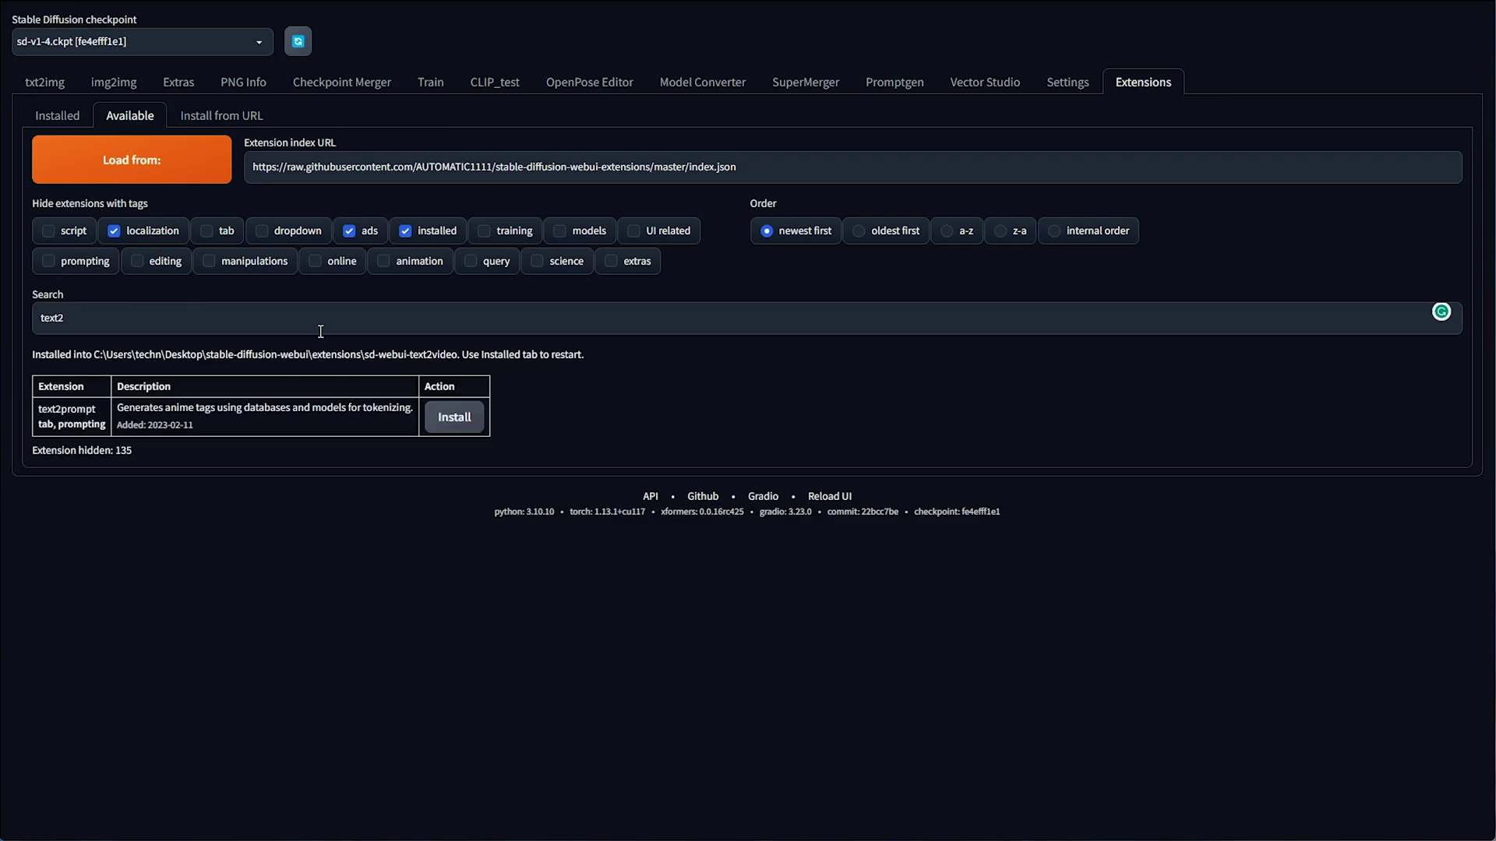
click(57, 117)
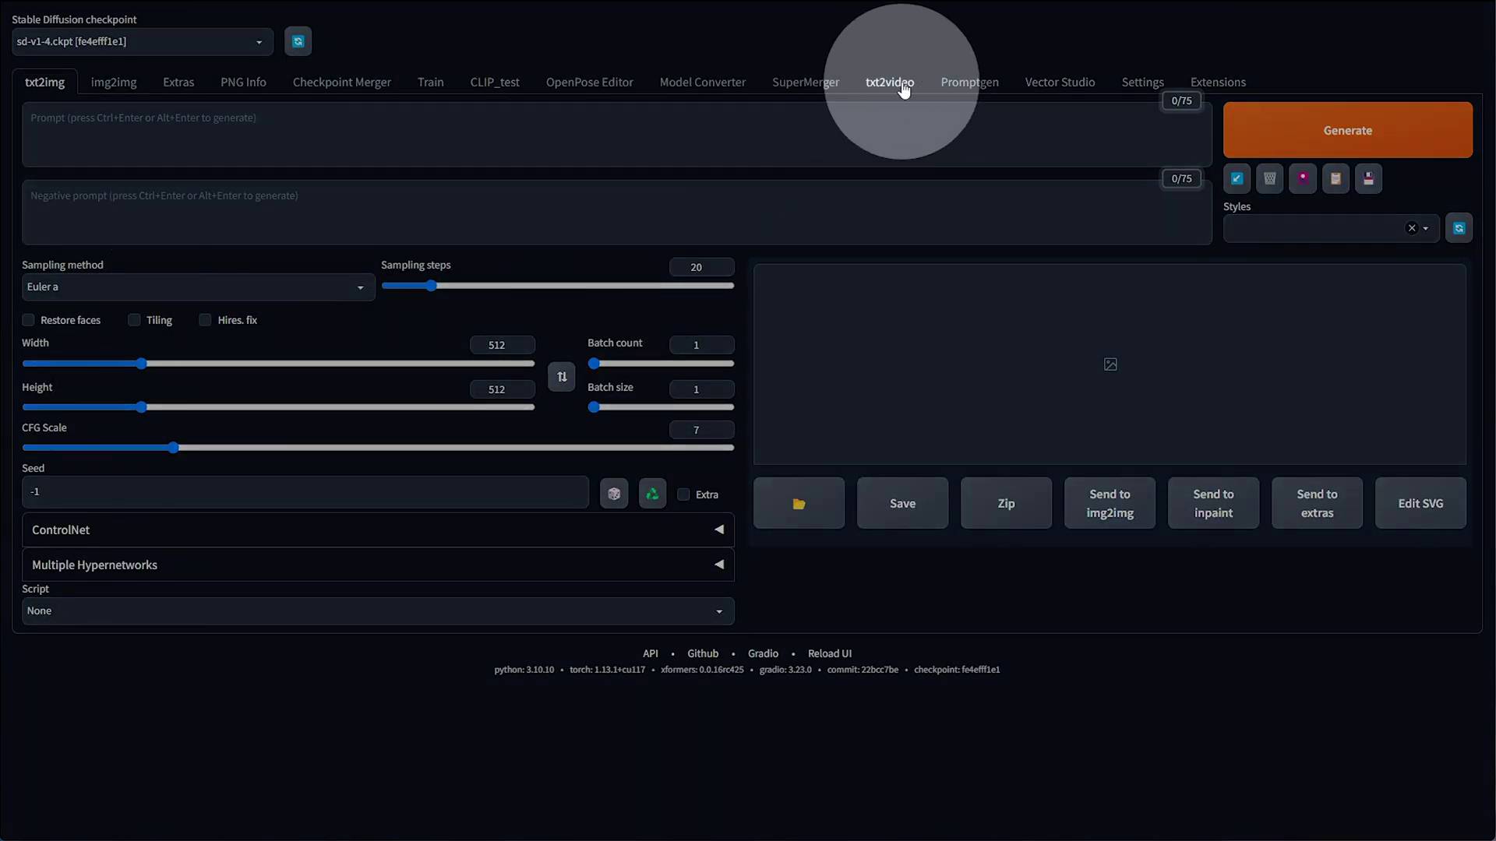
- Open the txt2video tab and switch the model type to VideoCrafter
click(897, 84)
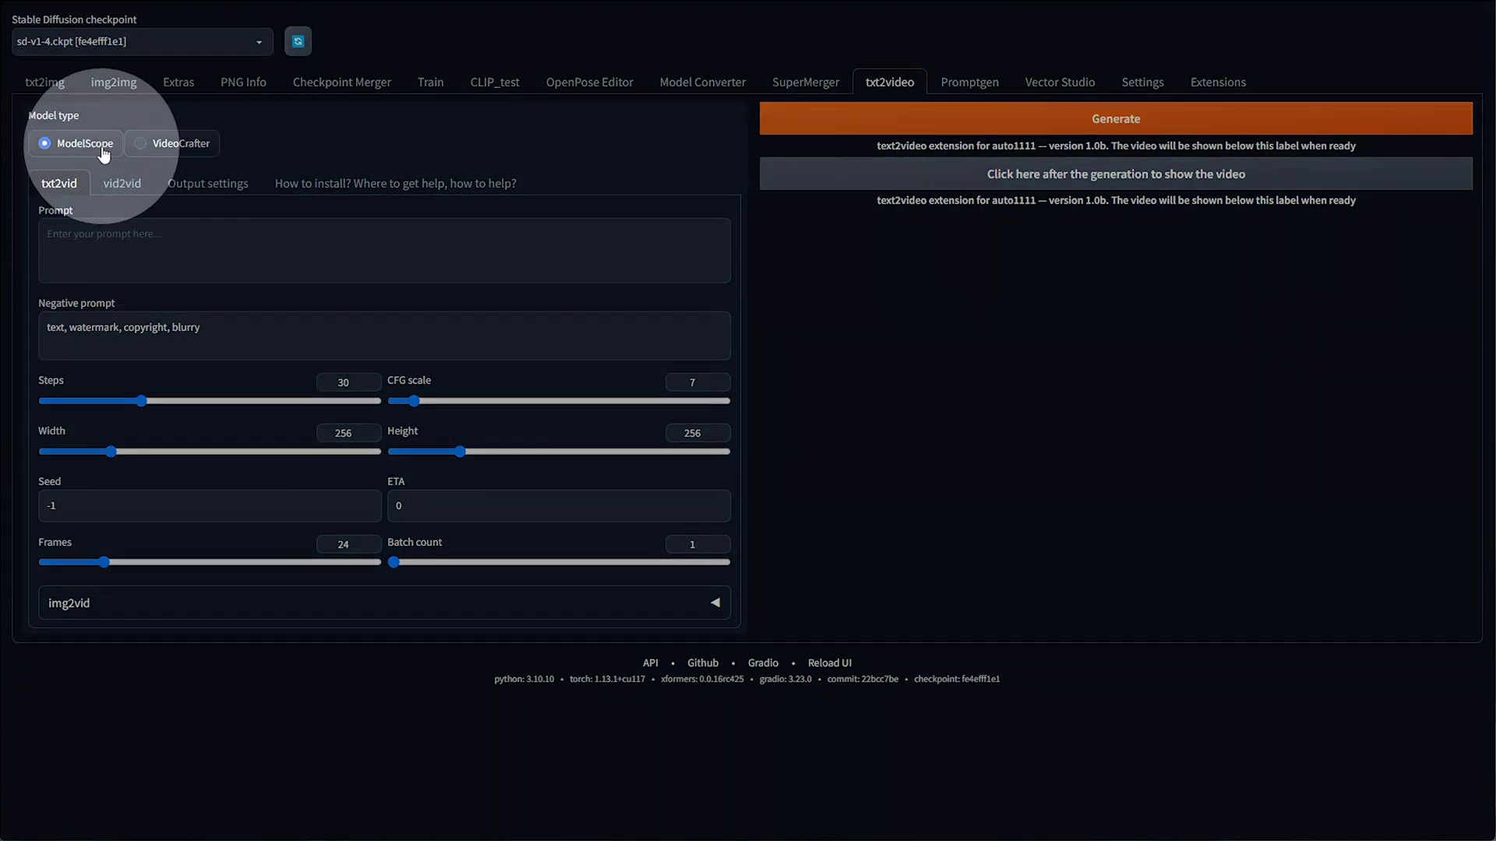
click(206, 147)
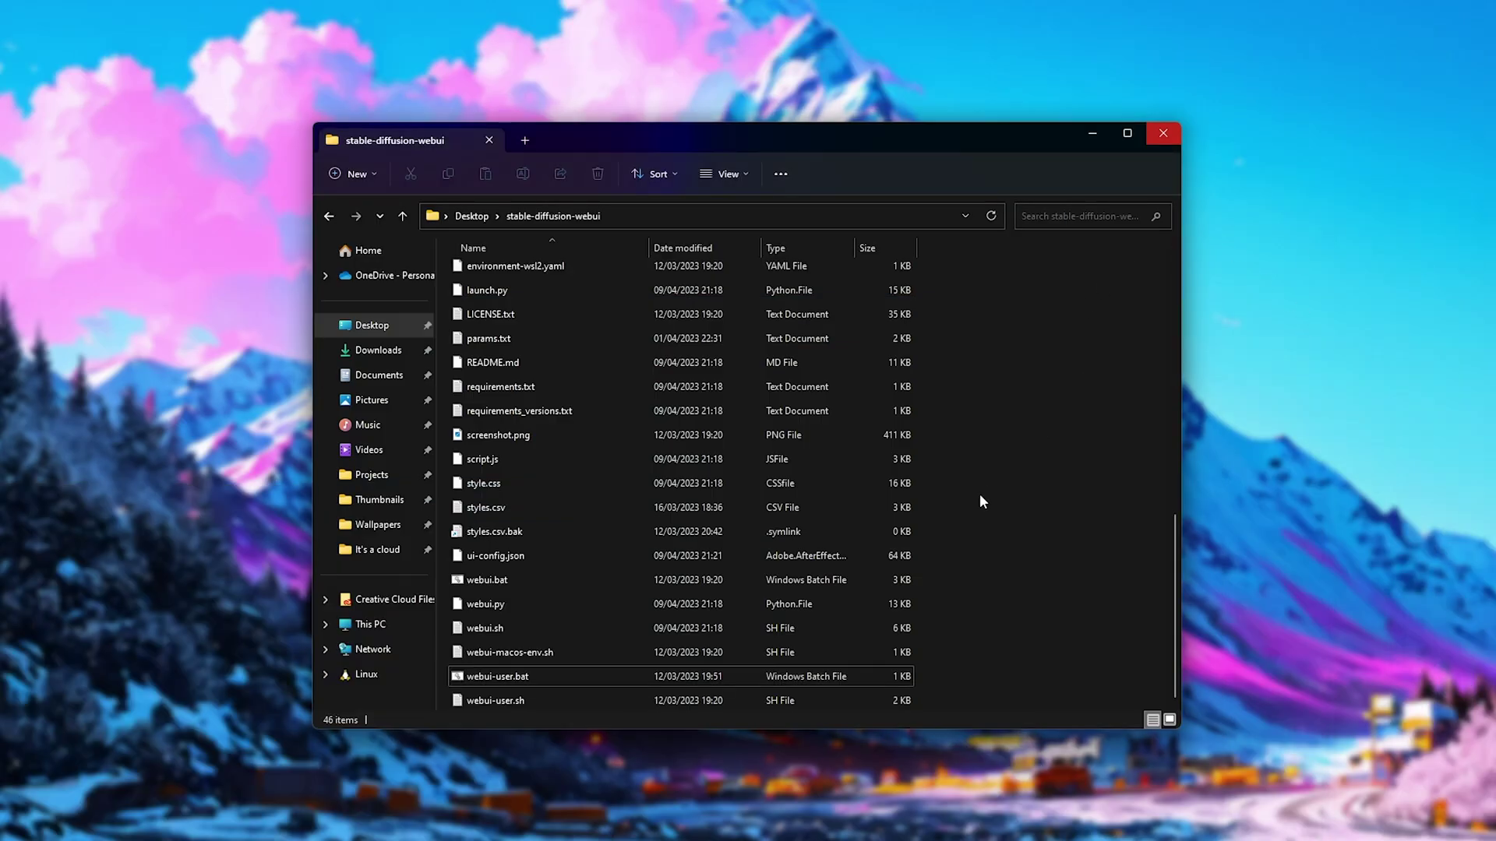
scroll(979, 493, up, 10)
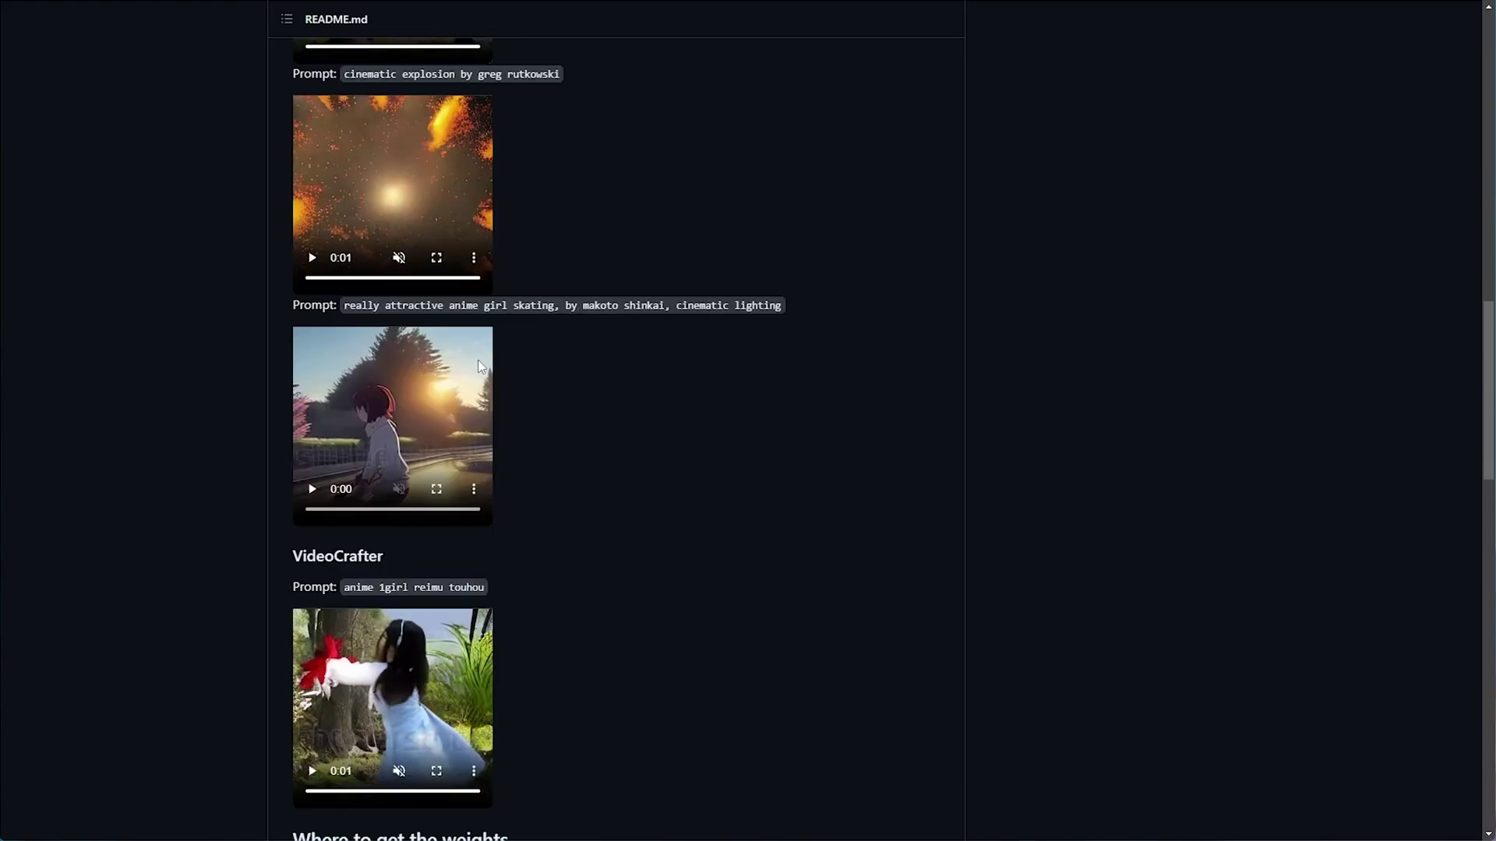
- Review the ModelScope requirements: 8 GB VRAM, 256x256 and 192x192 resolutions
scroll(479, 358, up, 10)
scroll(479, 359, up, 4)
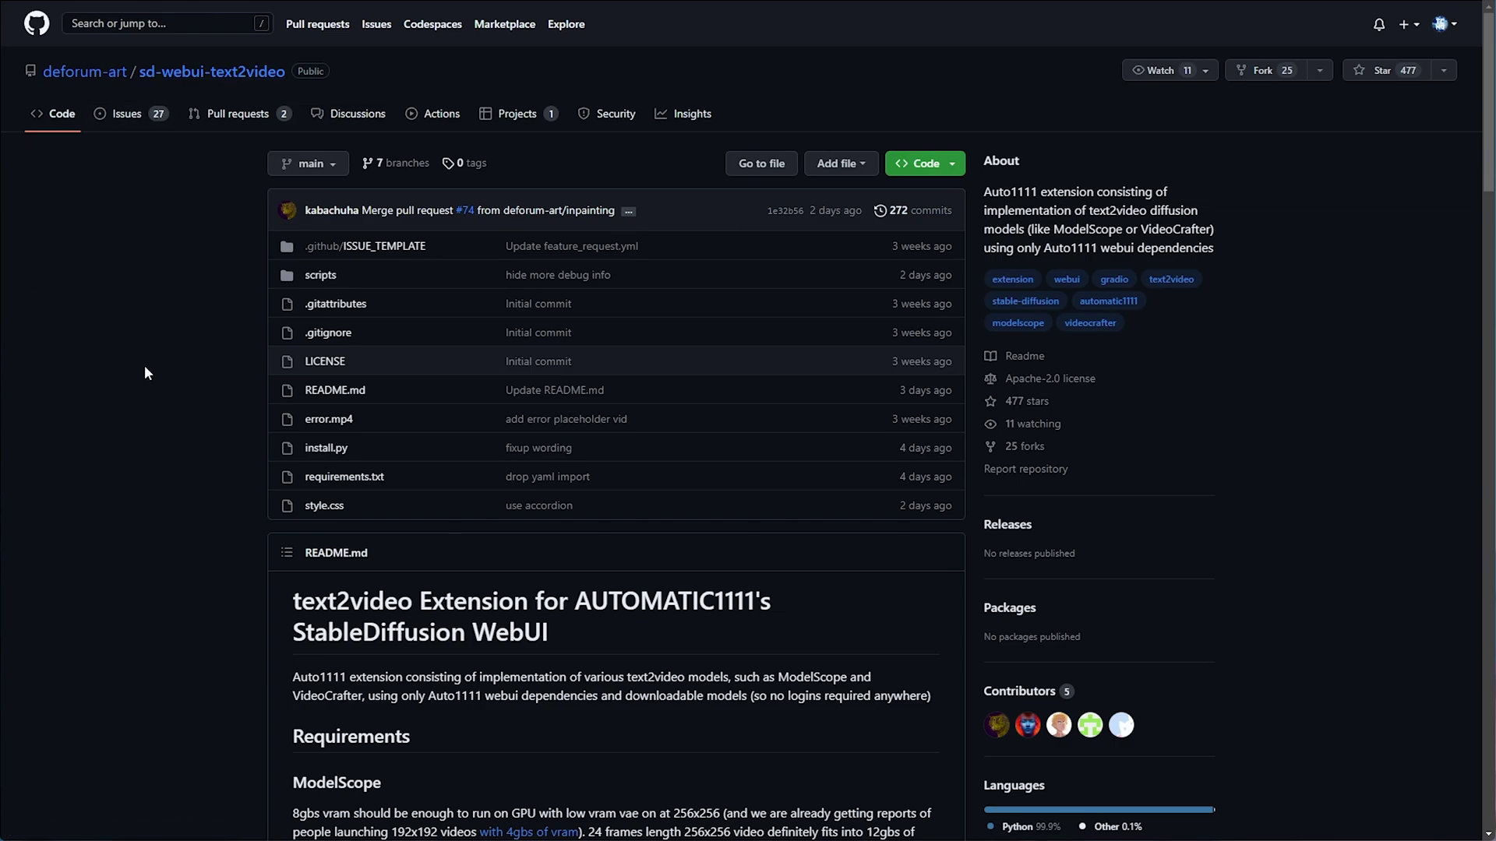
scroll(144, 366, down, 6)
drag(410, 270, 289, 271)
drag(381, 316, 260, 326)
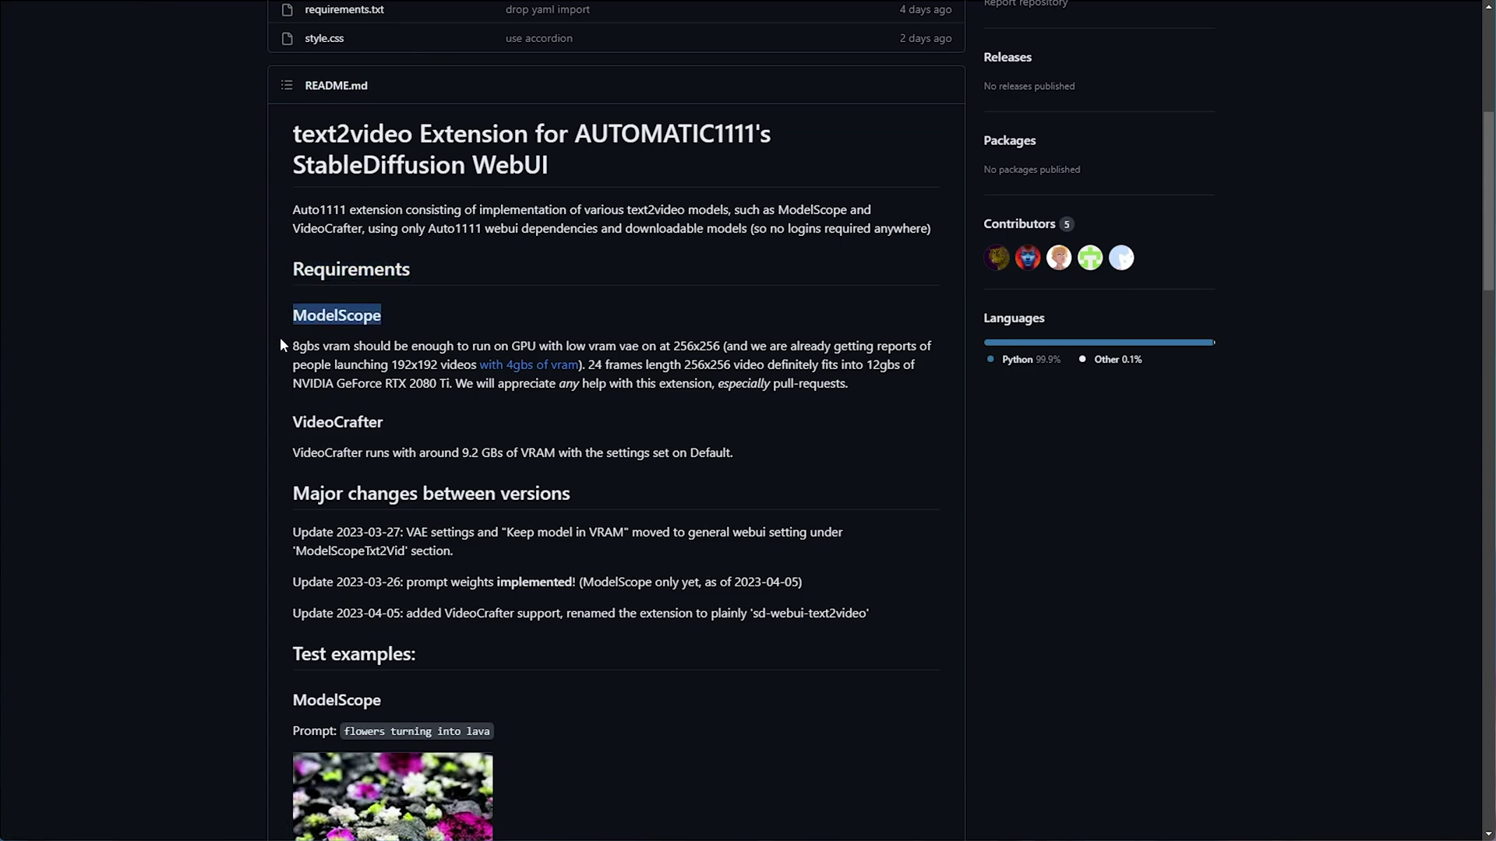
double_click(301, 346)
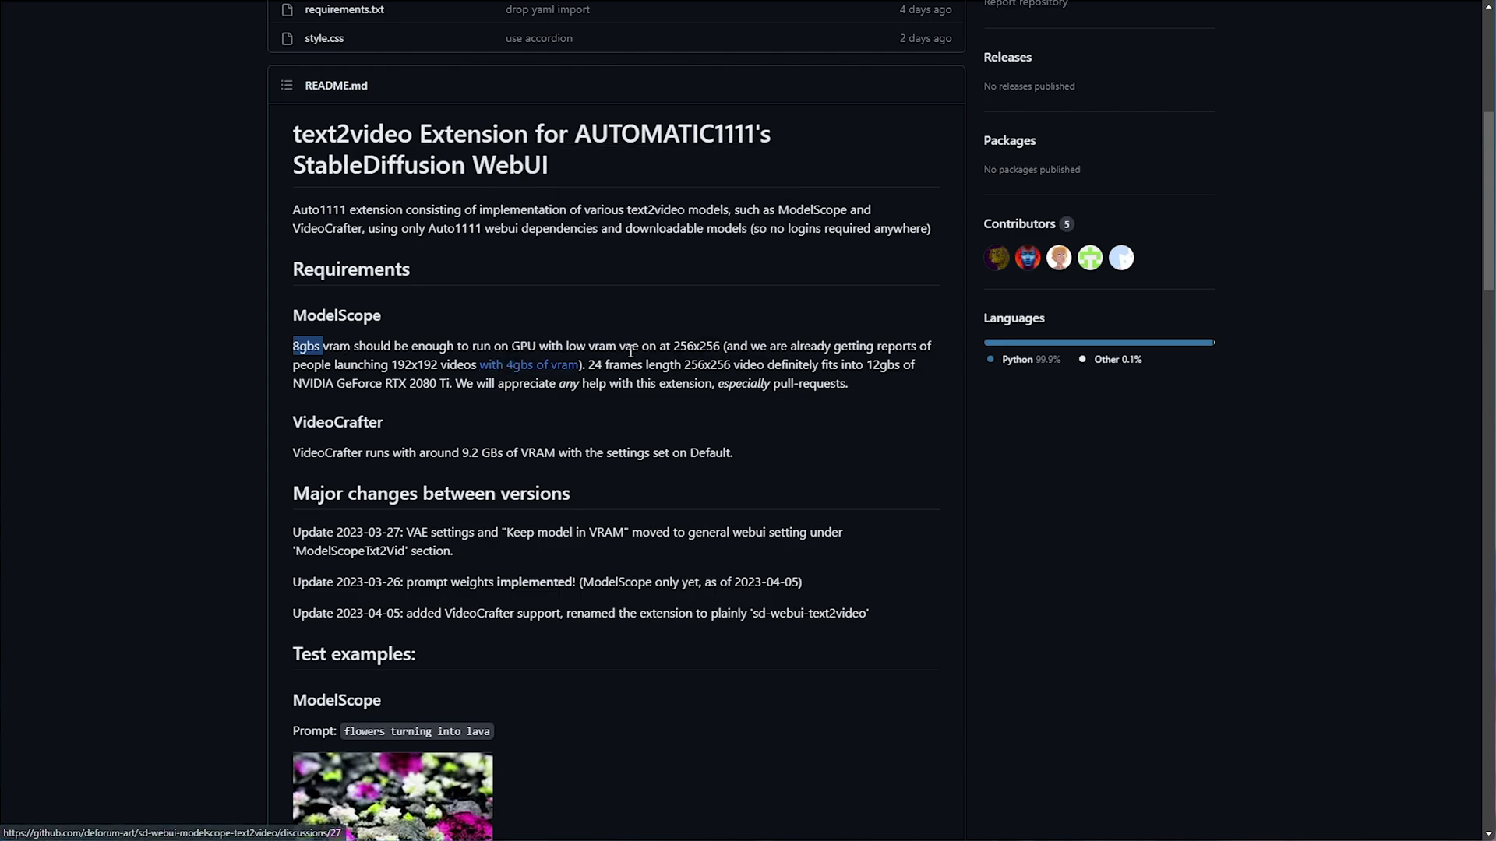
double_click(699, 348)
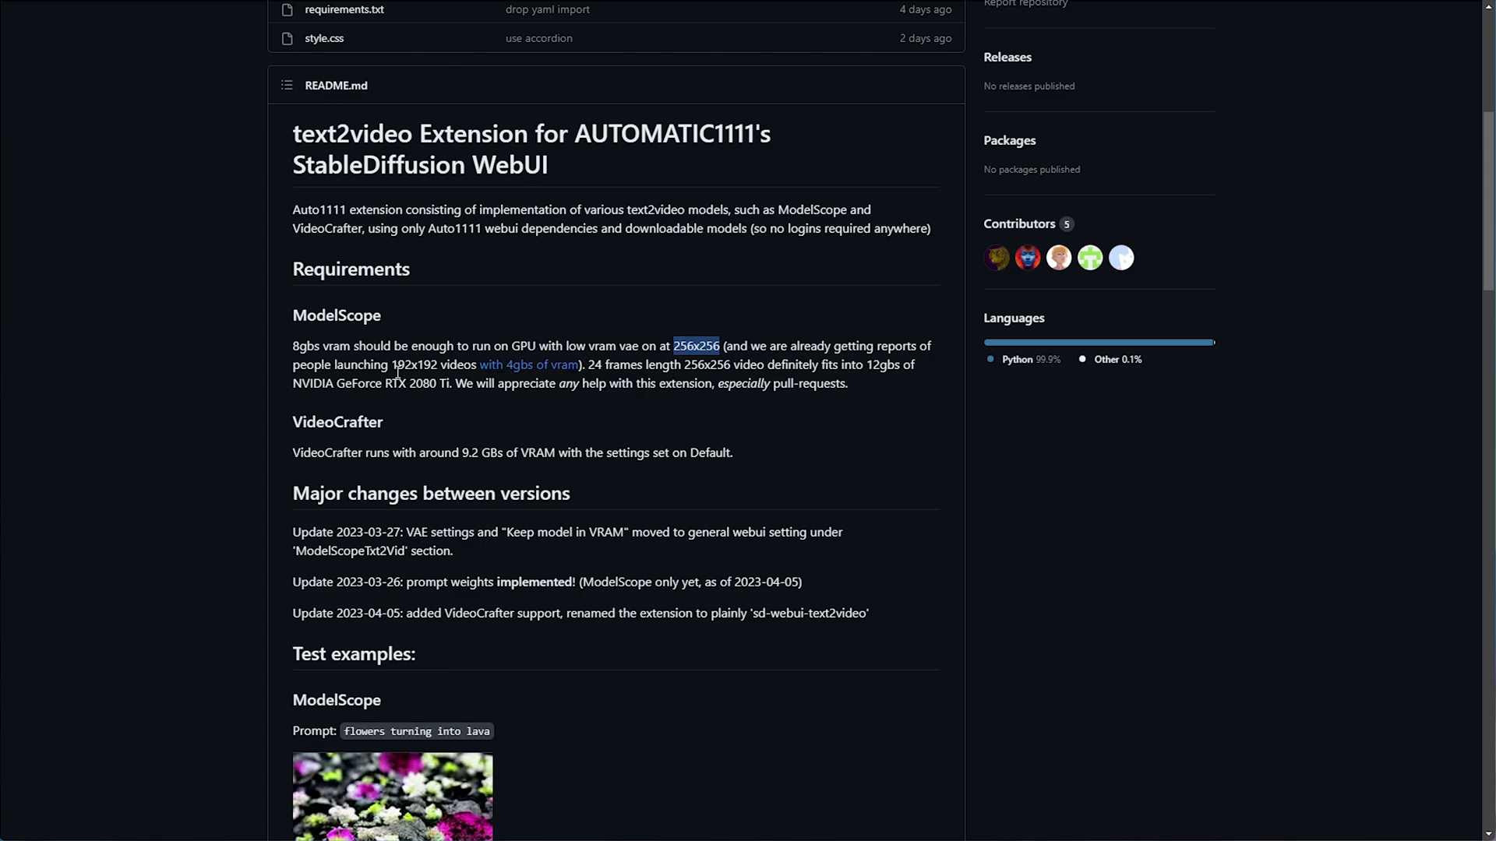
drag(393, 366, 439, 365)
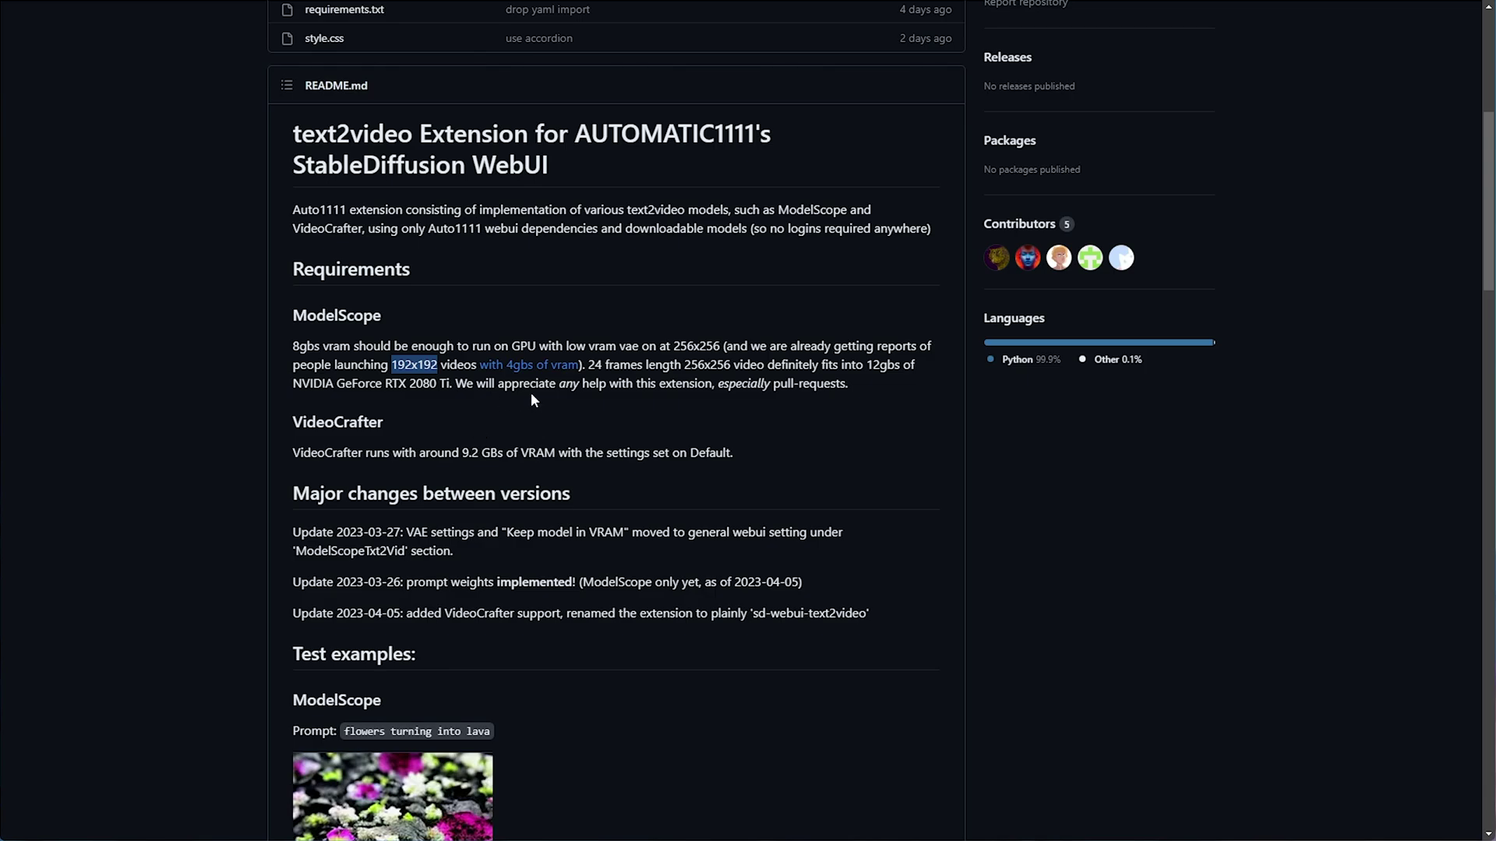
- Read the discussion on running with 4 GB of VRAM, then go back to the README
mouse_move(516, 375)
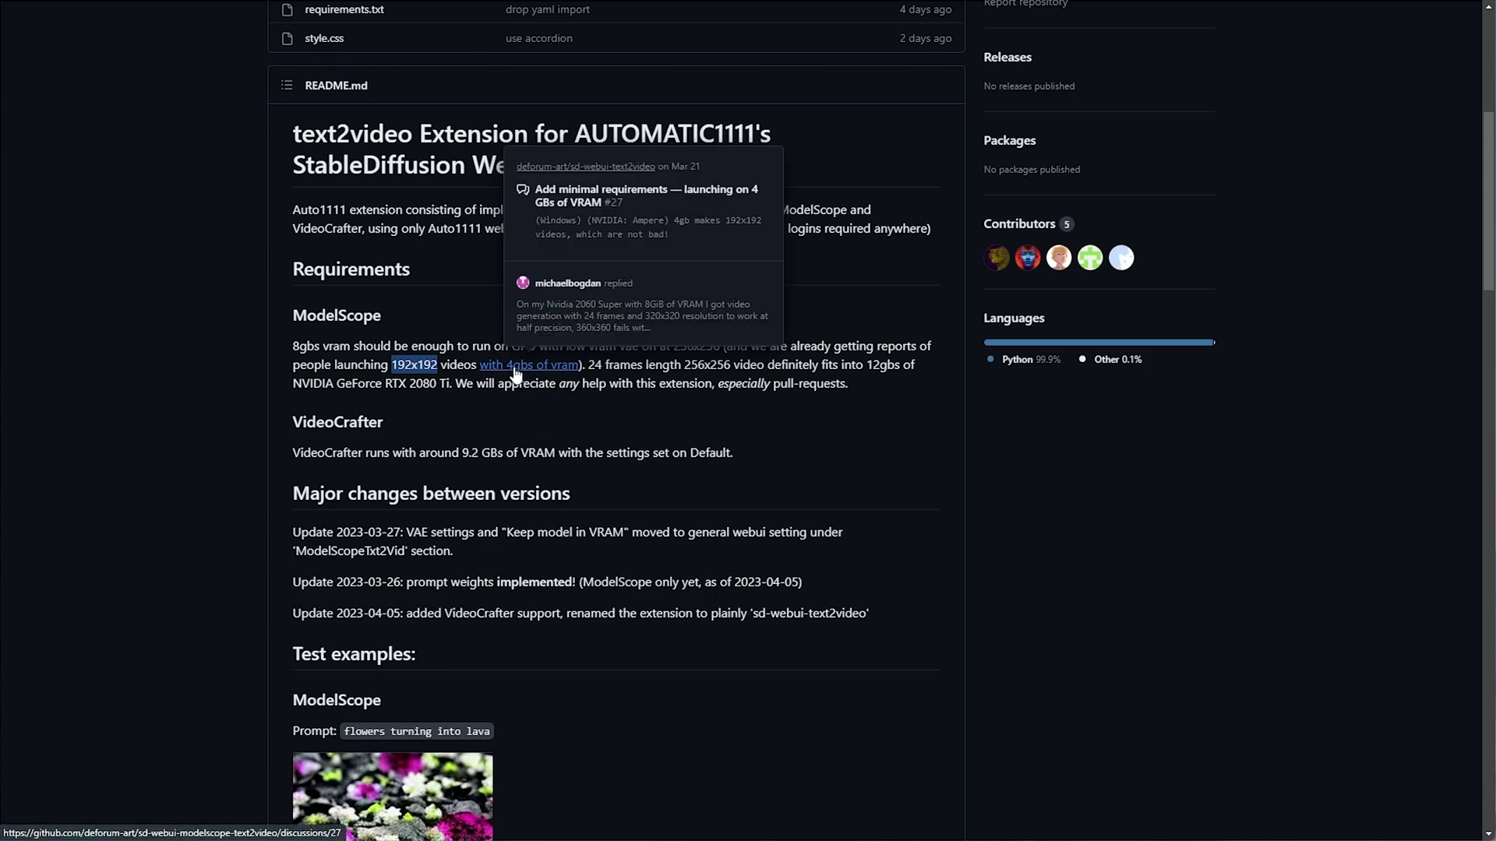
click(516, 375)
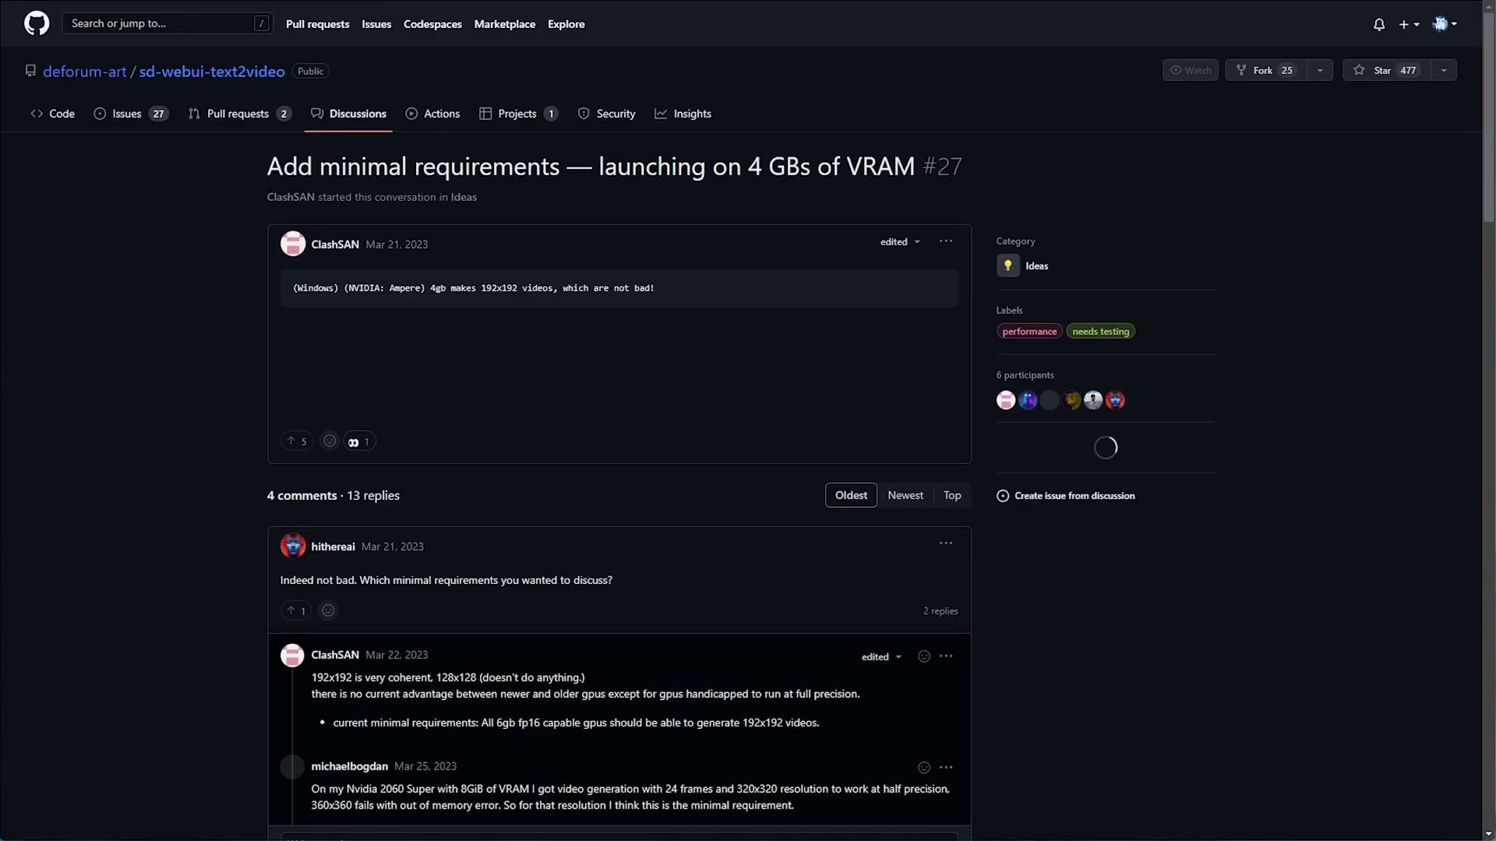
scroll(861, 116, down, 1)
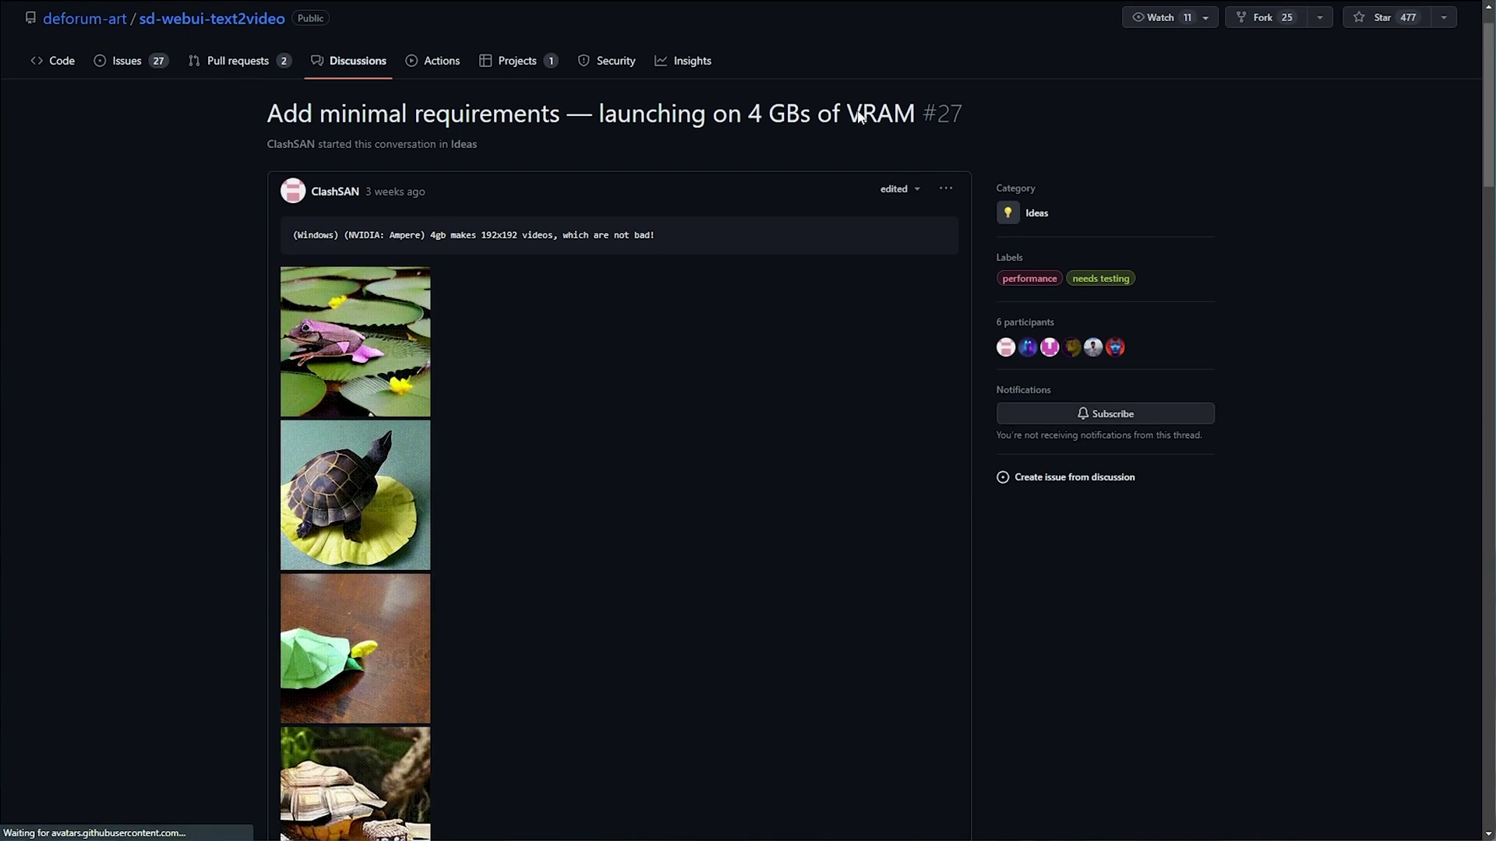
scroll(857, 113, down, 2)
scroll(669, 224, down, 10)
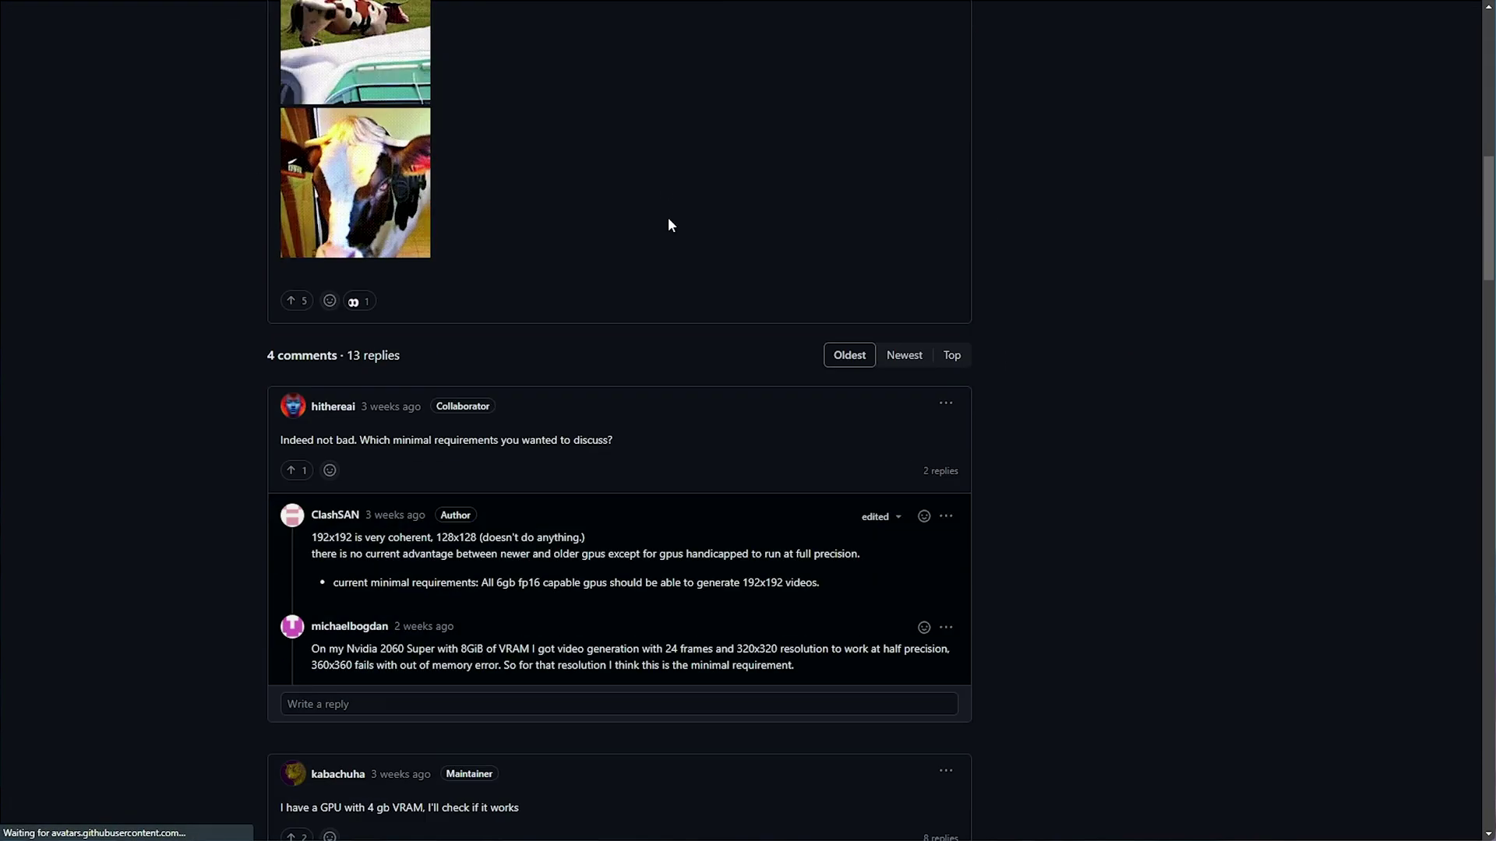
key(alt+Left)
- Highlight the 24-frame, 12 GB, RTX 2080 Ti notes and VideoCrafter's 9.2 GB VRAM requirement
drag(588, 364, 684, 367)
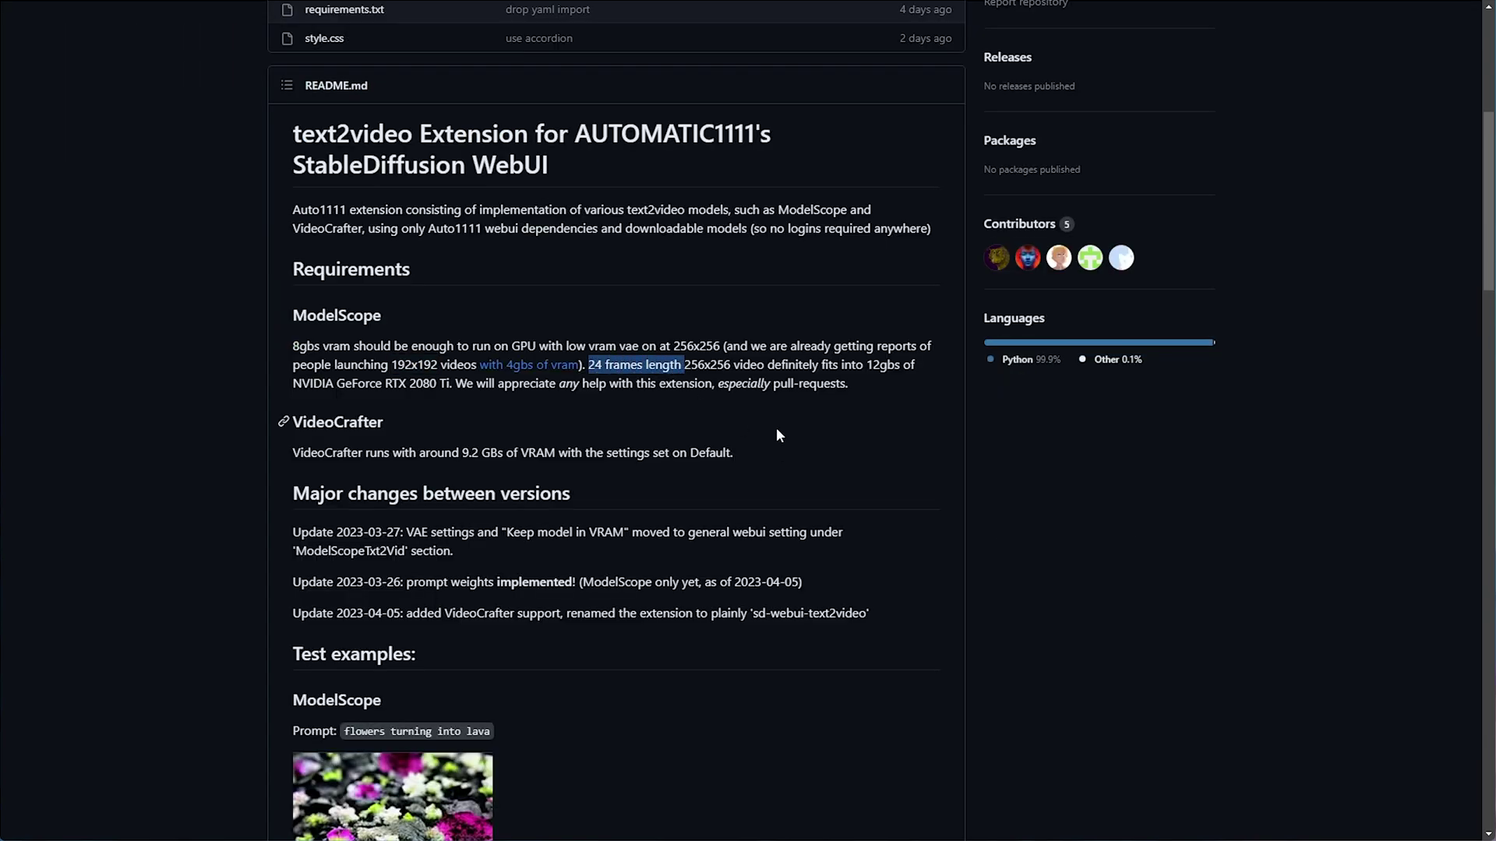
drag(872, 365, 898, 367)
drag(454, 383, 379, 389)
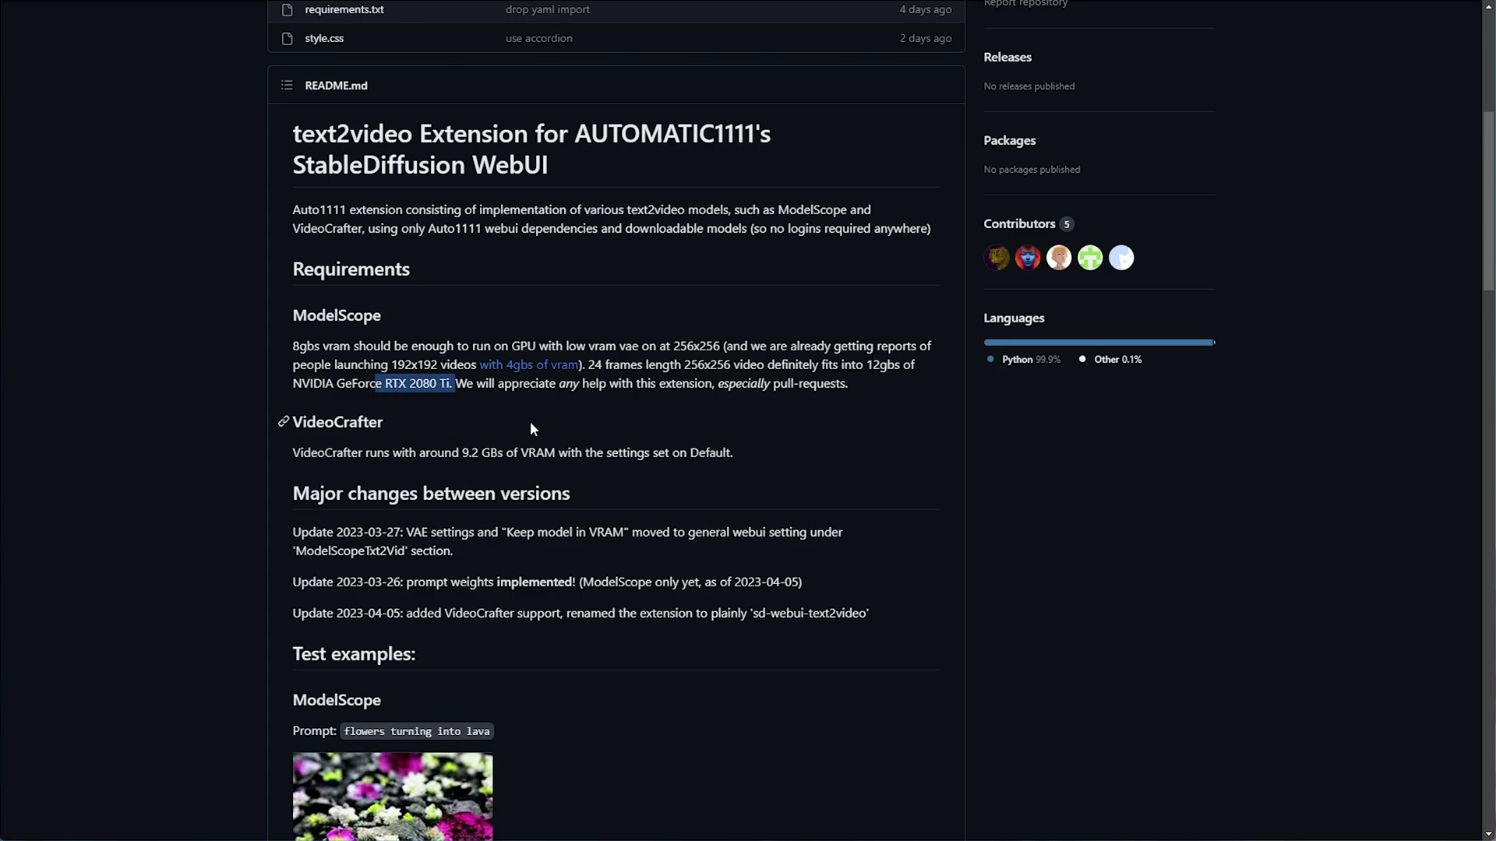
drag(405, 421, 287, 423)
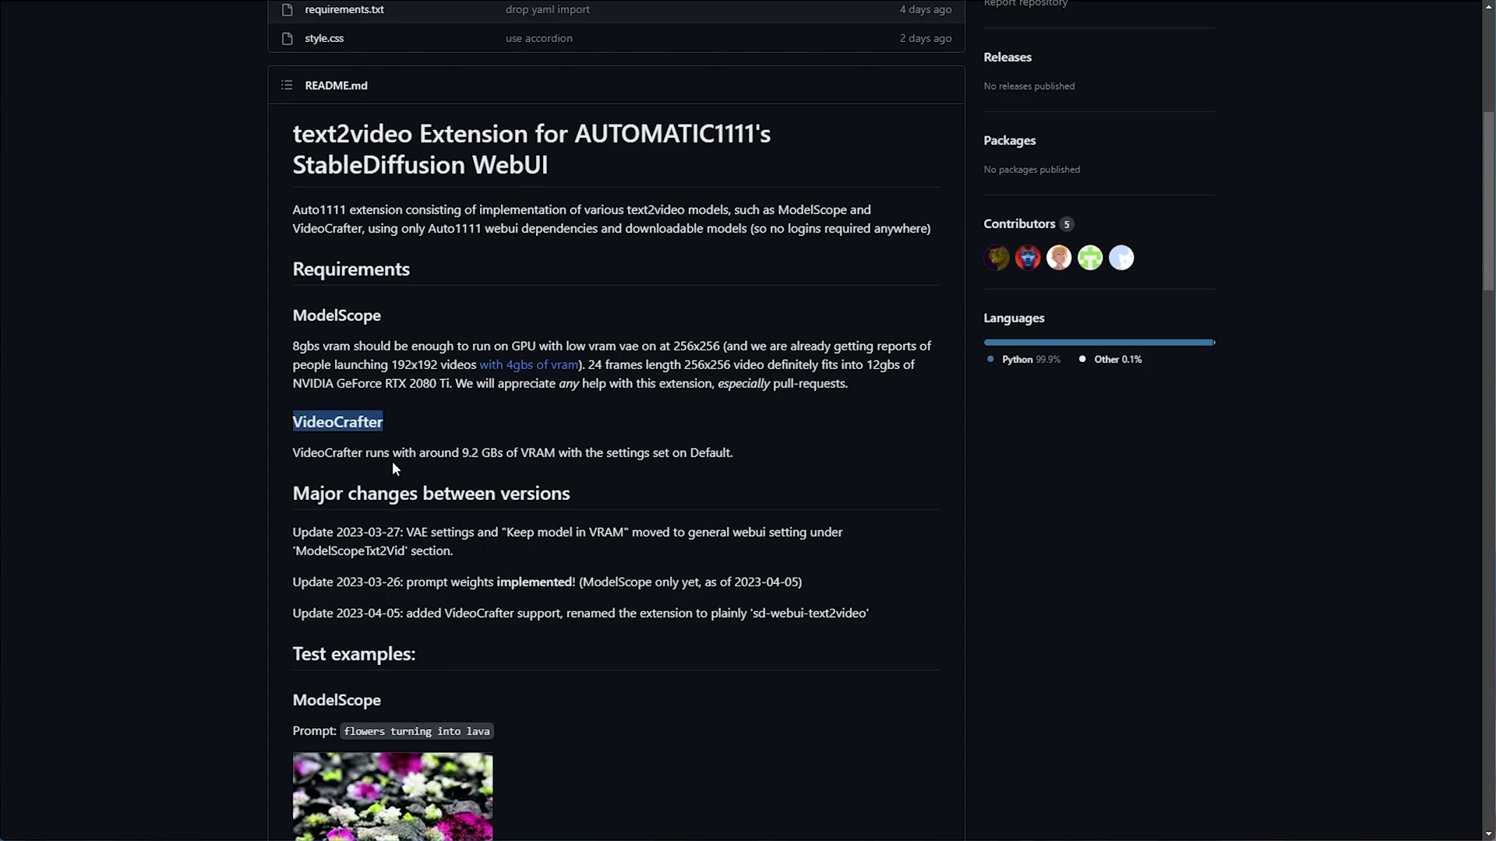
drag(463, 454, 761, 465)
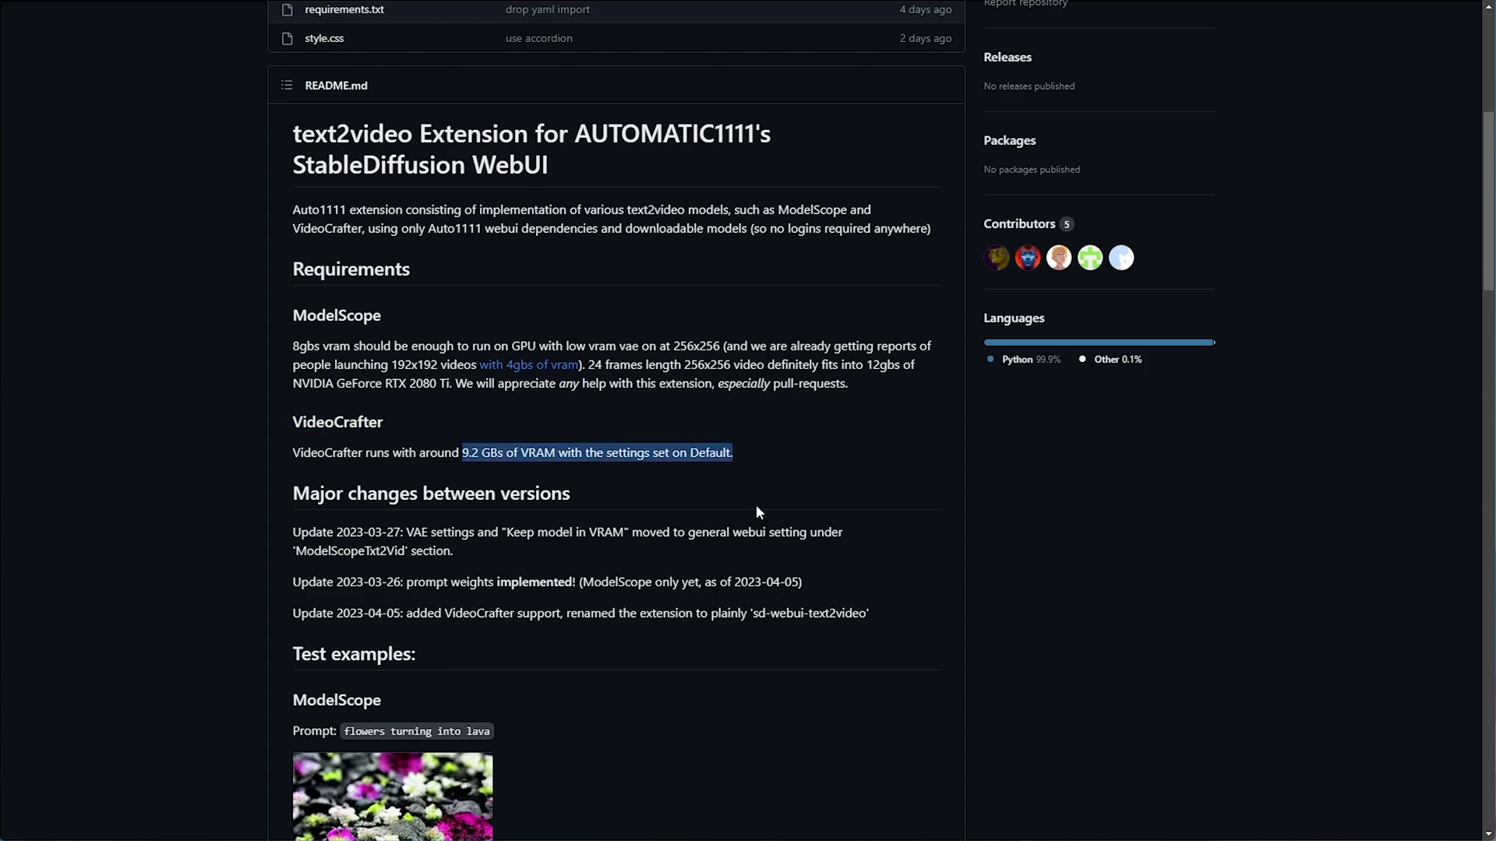
drag(674, 346, 724, 347)
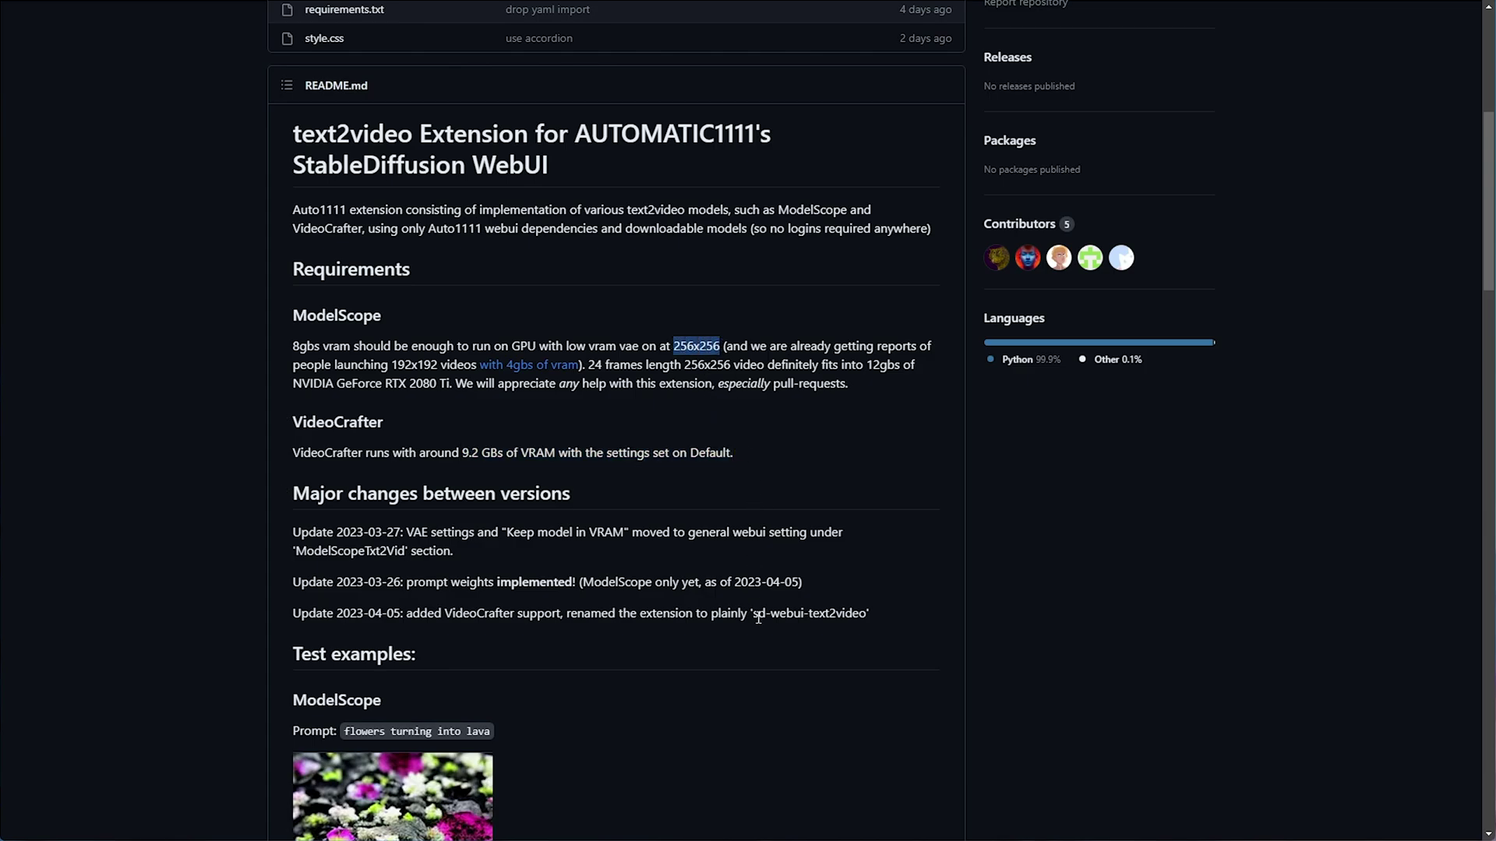
drag(758, 454, 294, 433)
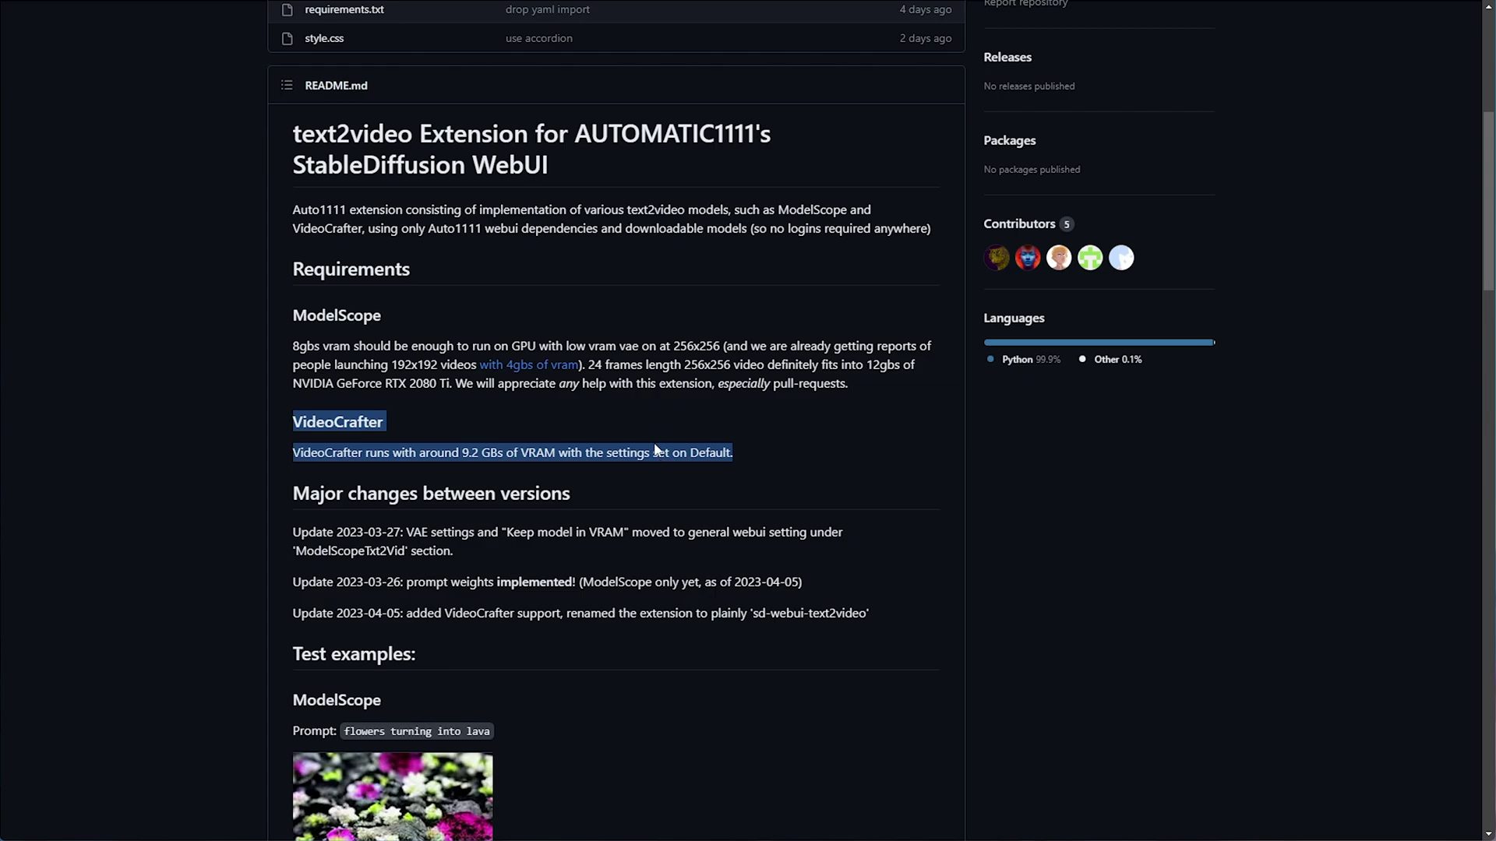
- Play the cinematic explosion and VideoCrafter example videos in the README
middle_click(682, 472)
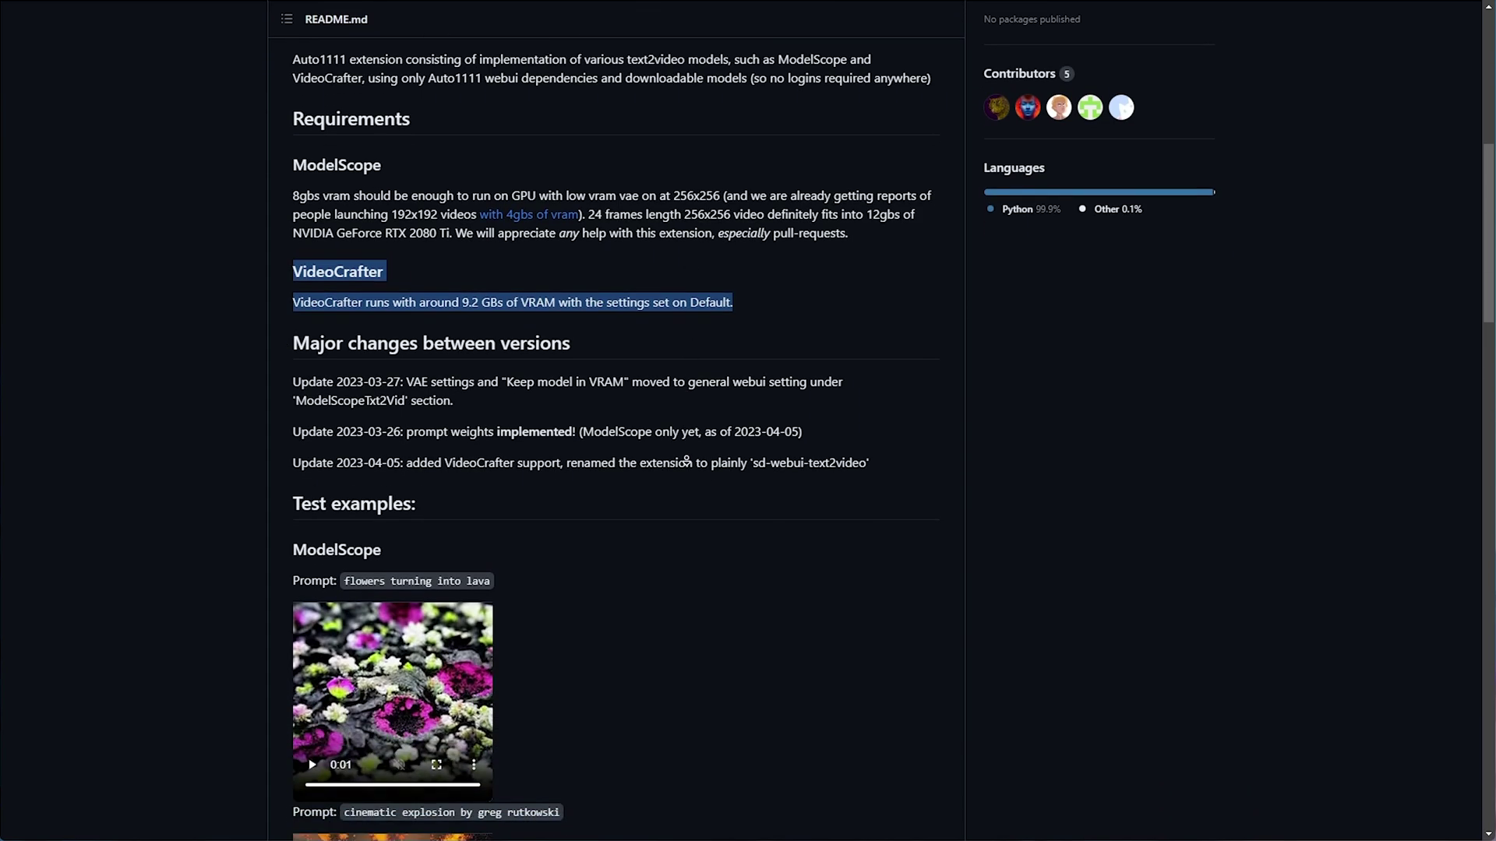
scroll(717, 304, up, 7)
scroll(585, 273, down, 2)
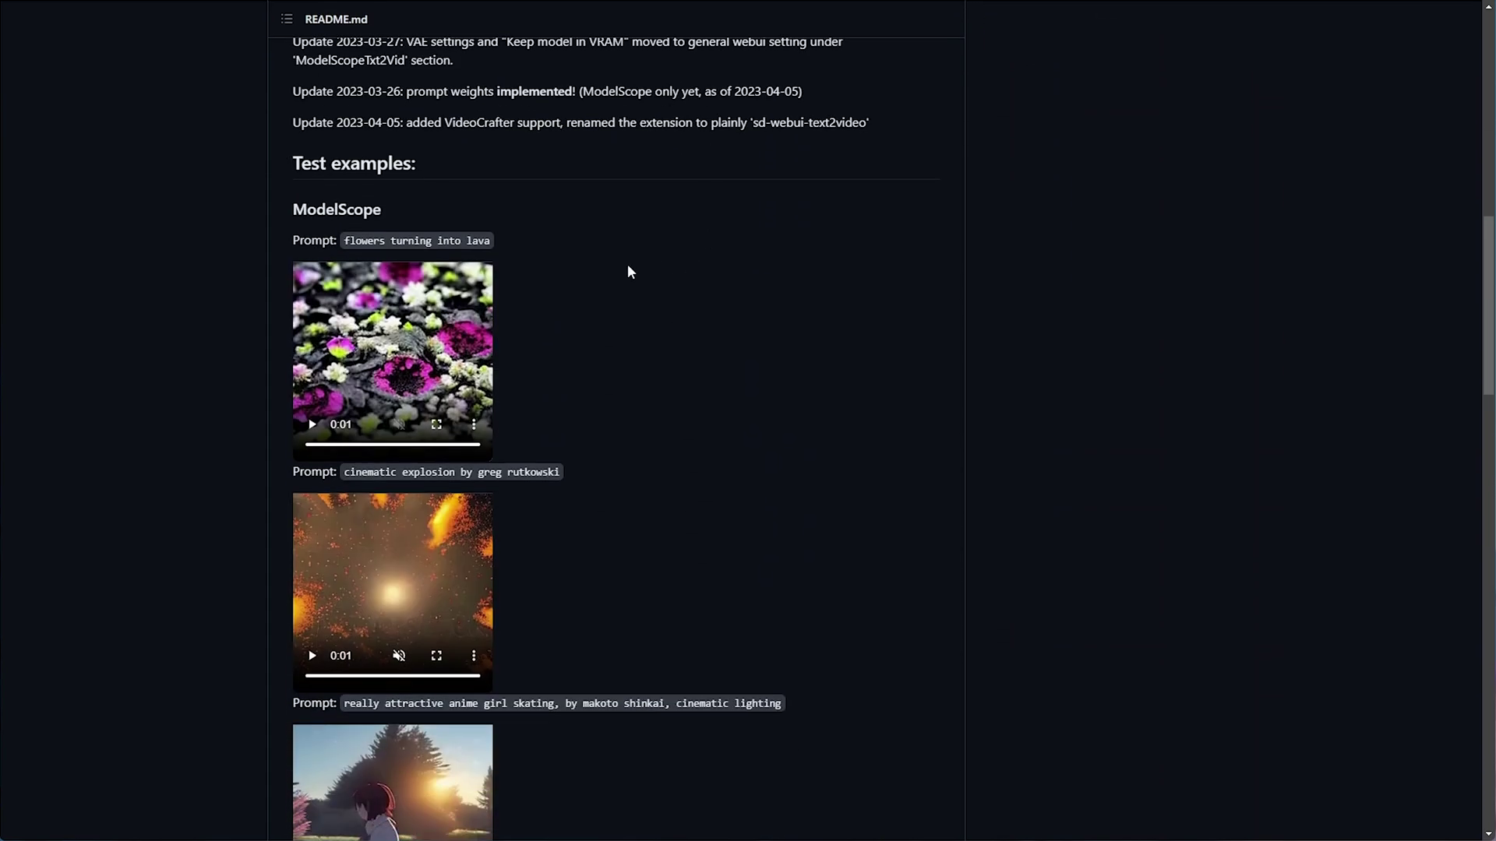
middle_click(604, 233)
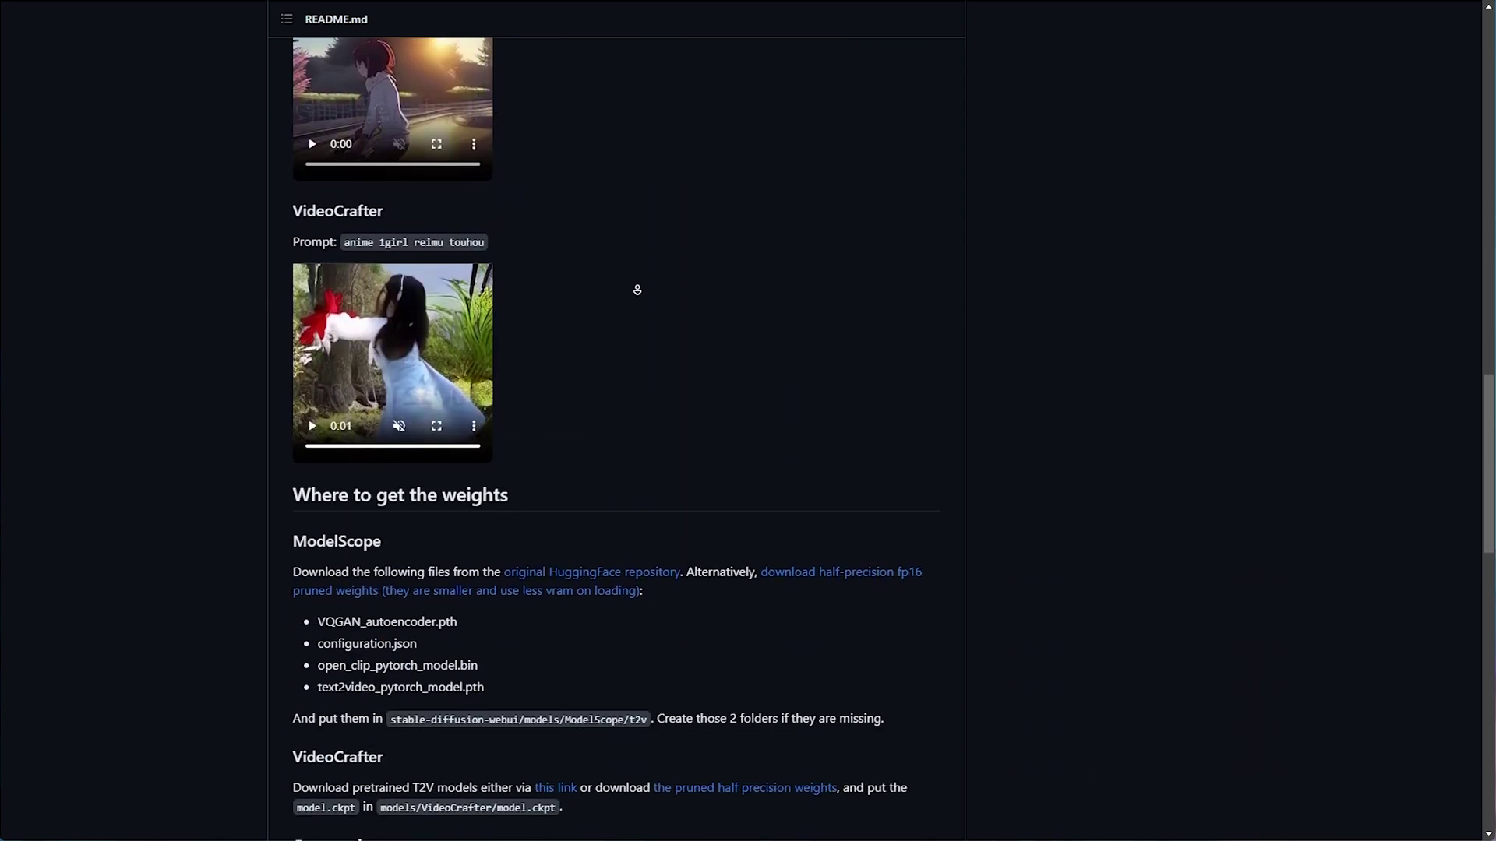
scroll(618, 379, up, 8)
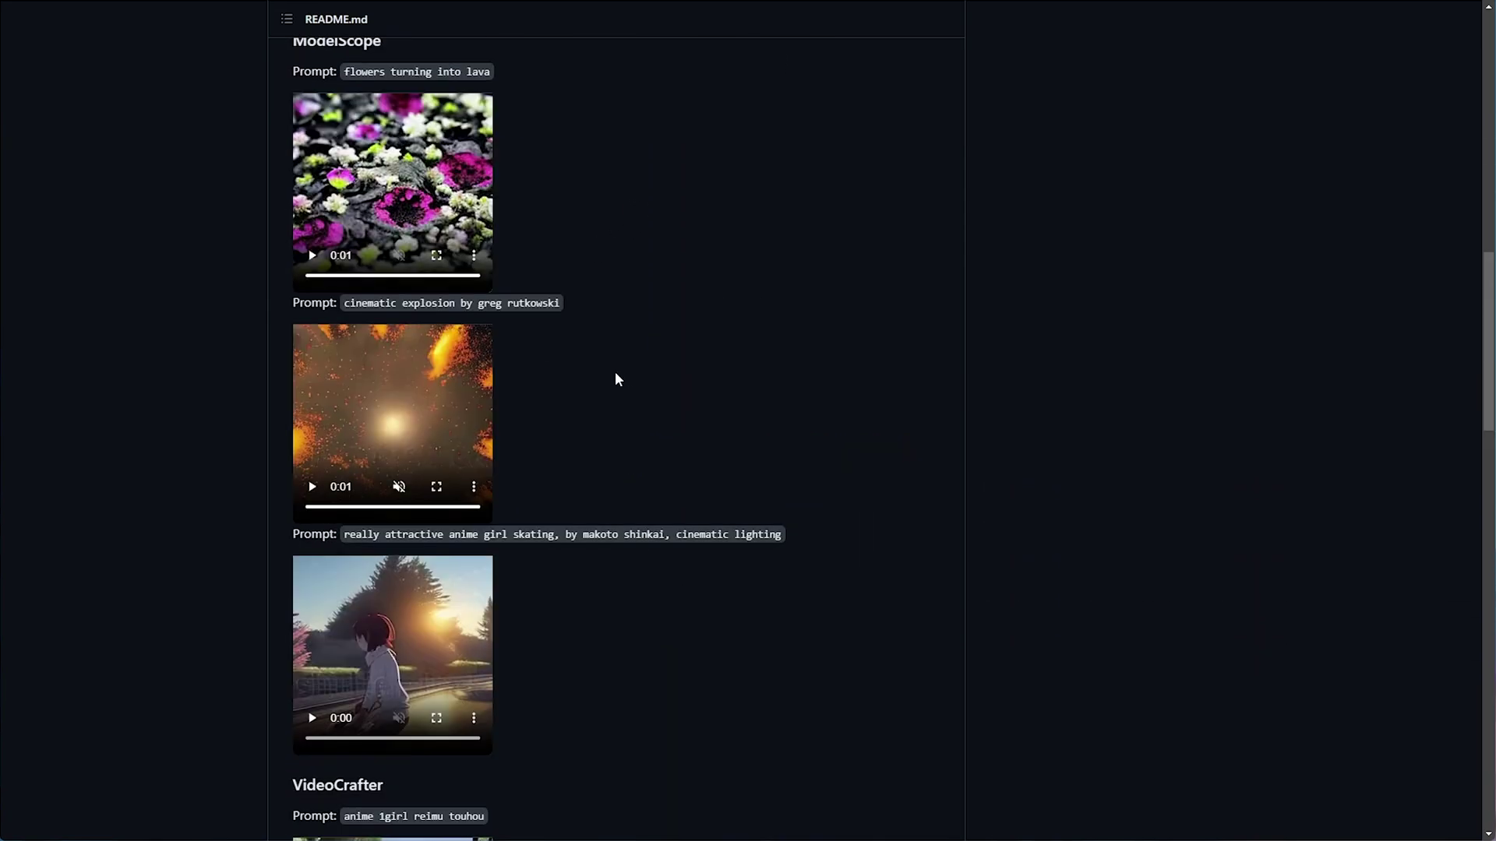
click(313, 481)
scroll(572, 450, down, 6)
click(325, 536)
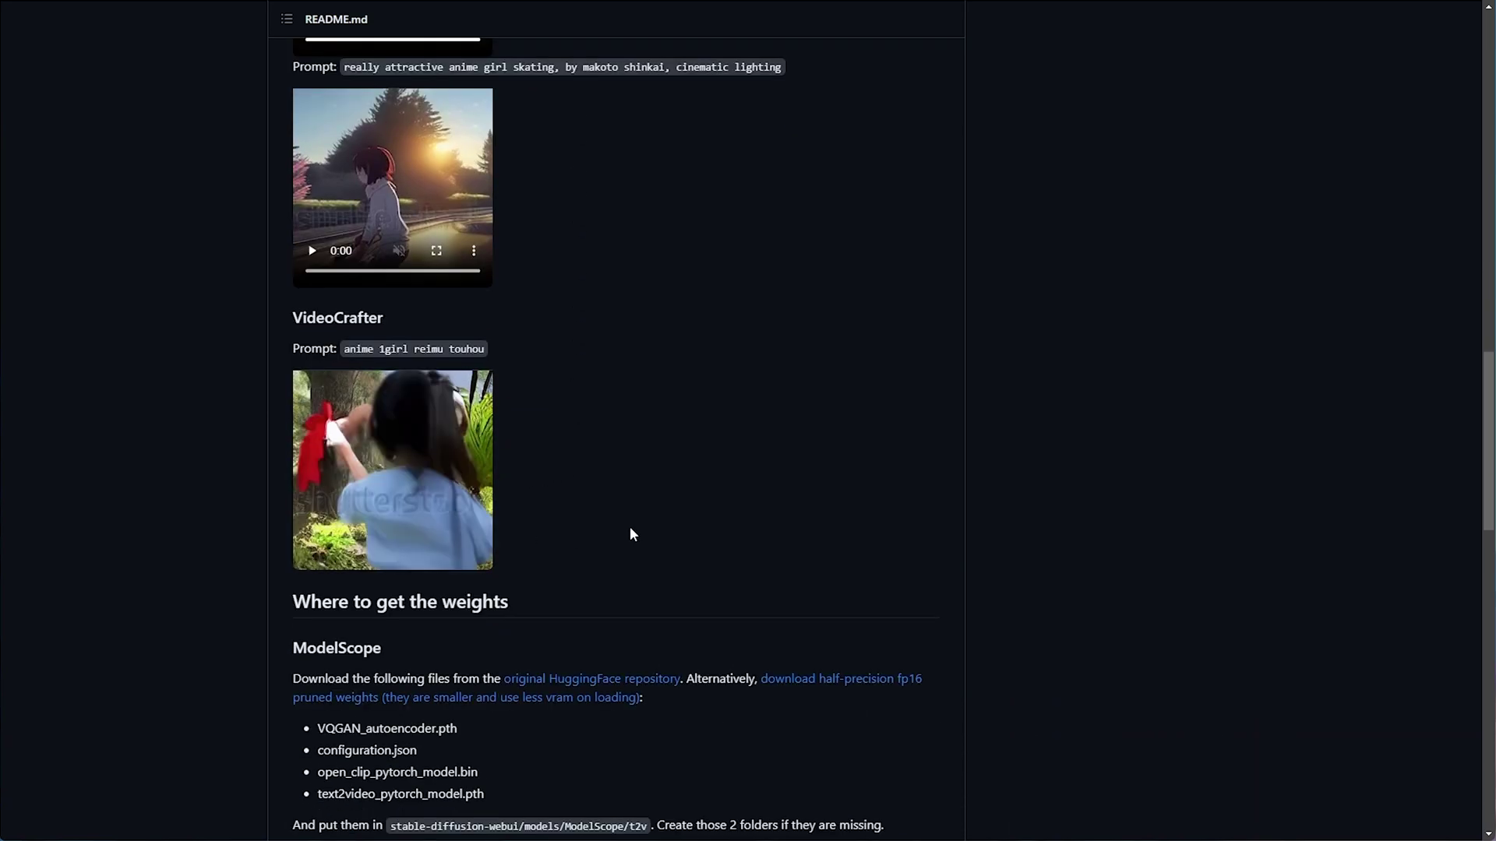
scroll(577, 428, down, 7)
- Highlight the ModelScope and VideoCrafter weights headings and the models/VideoCrafter/model.ckpt path
double_click(403, 146)
double_click(397, 355)
double_click(343, 135)
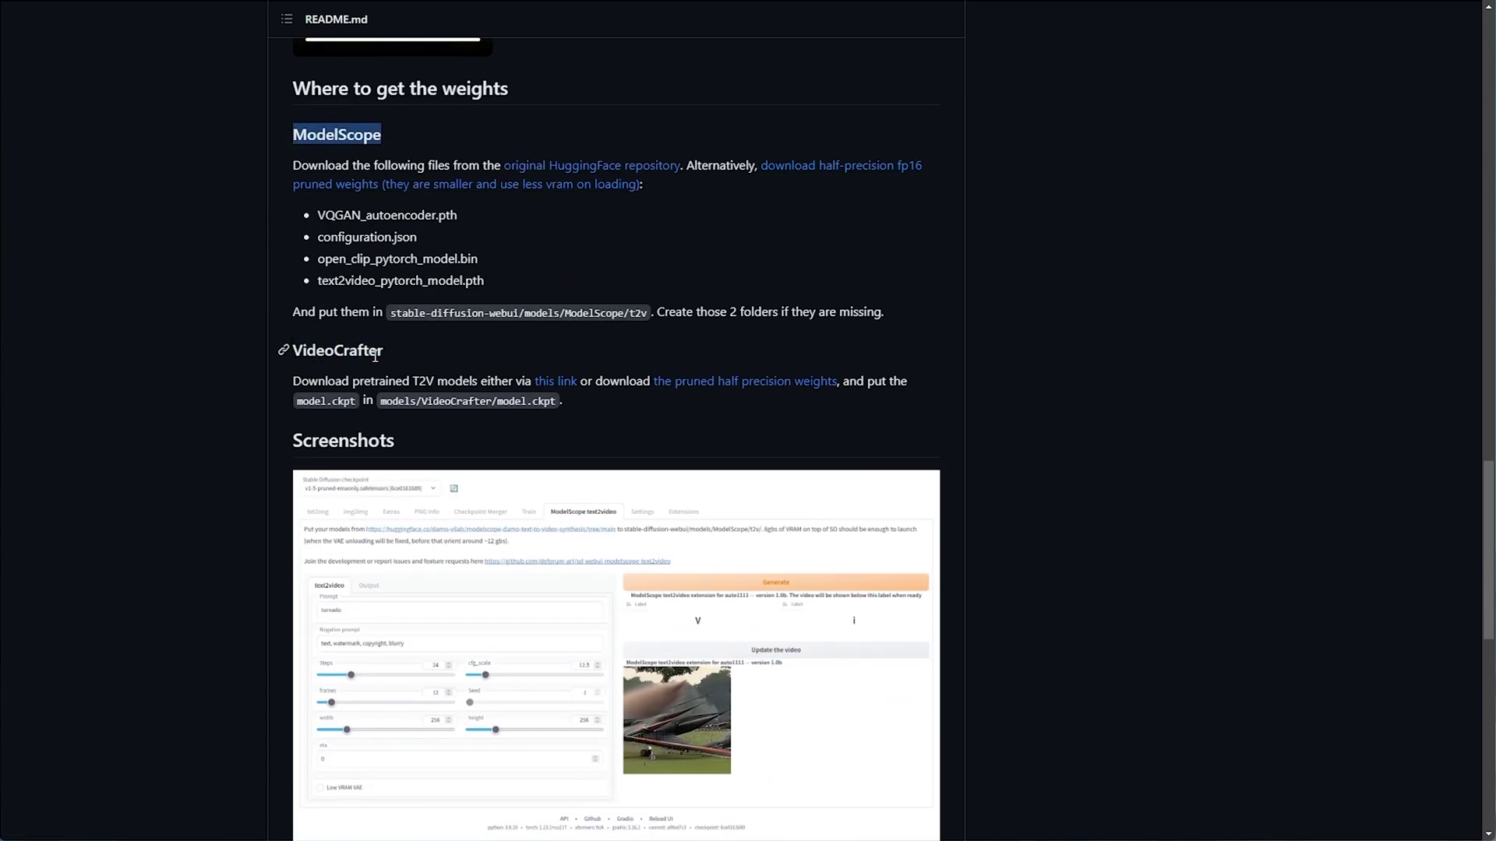
double_click(372, 352)
drag(293, 382, 858, 383)
click(858, 383)
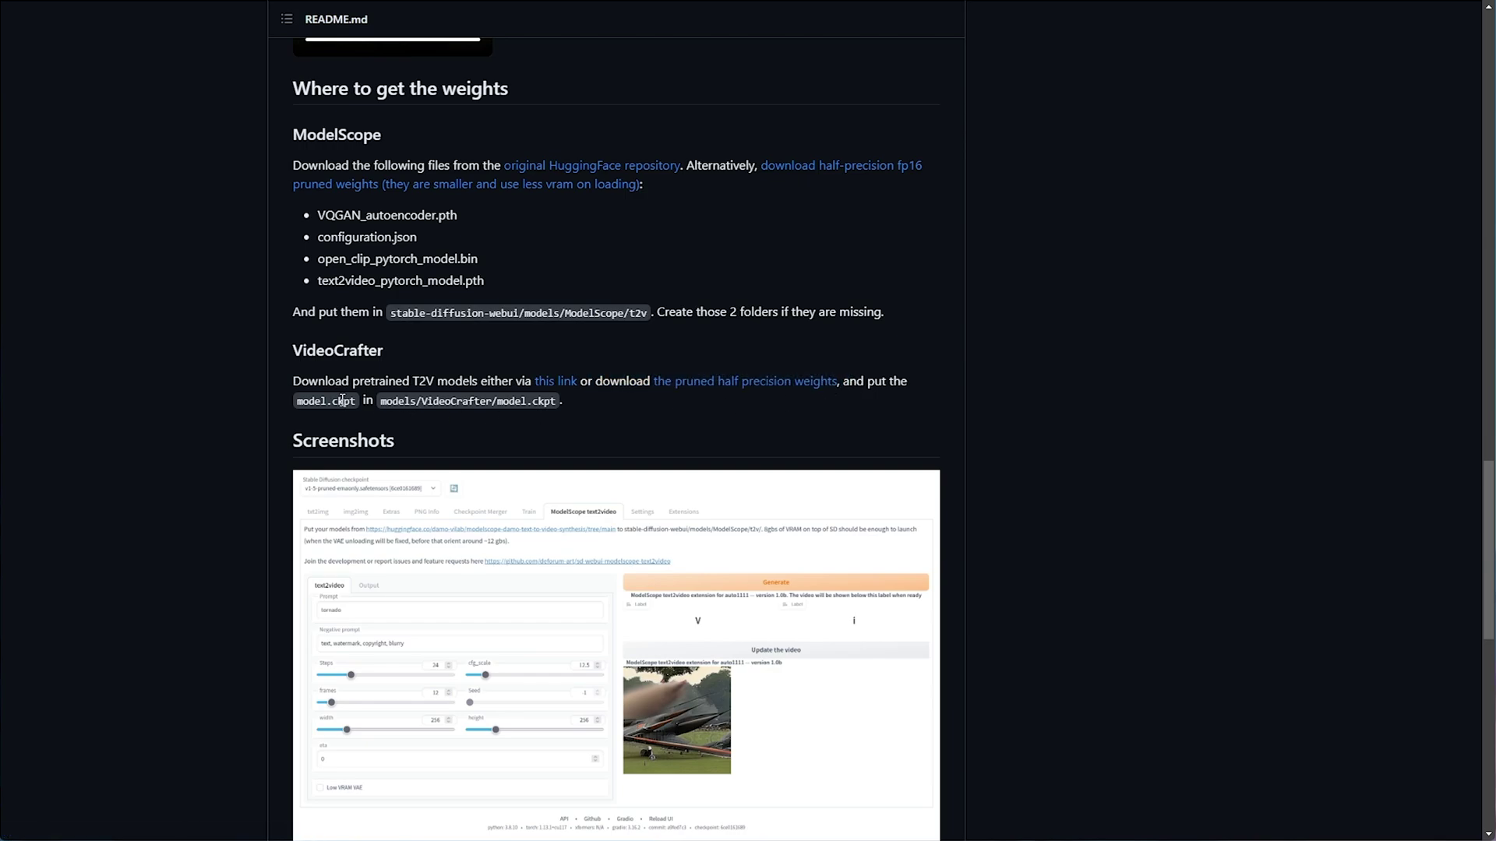
double_click(465, 401)
double_click(522, 402)
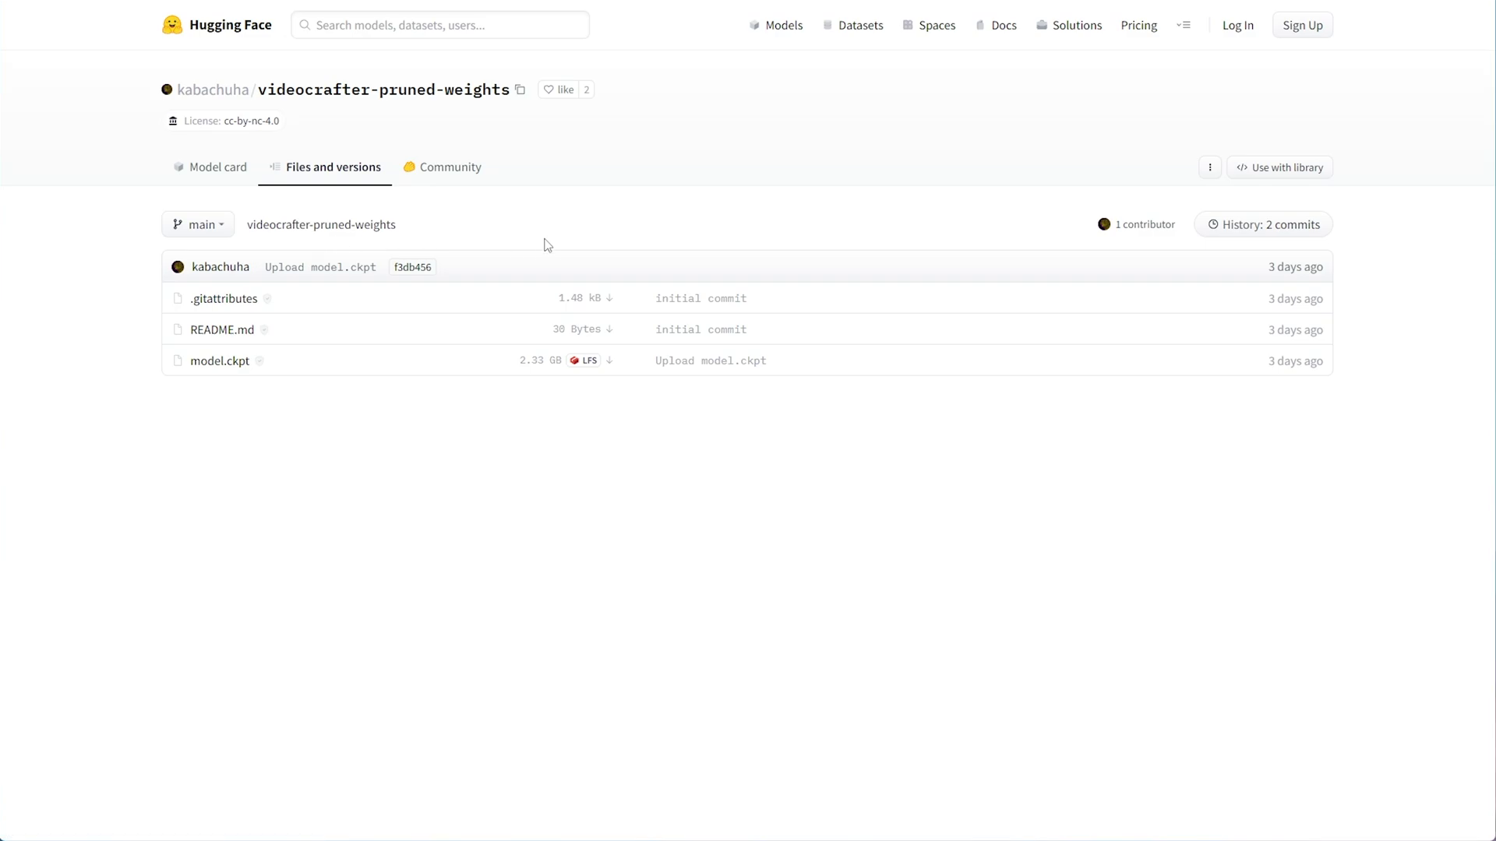
- Download model.ckpt from the videocrafter-pruned-weights Hugging Face repository
drag(417, 234, 309, 226)
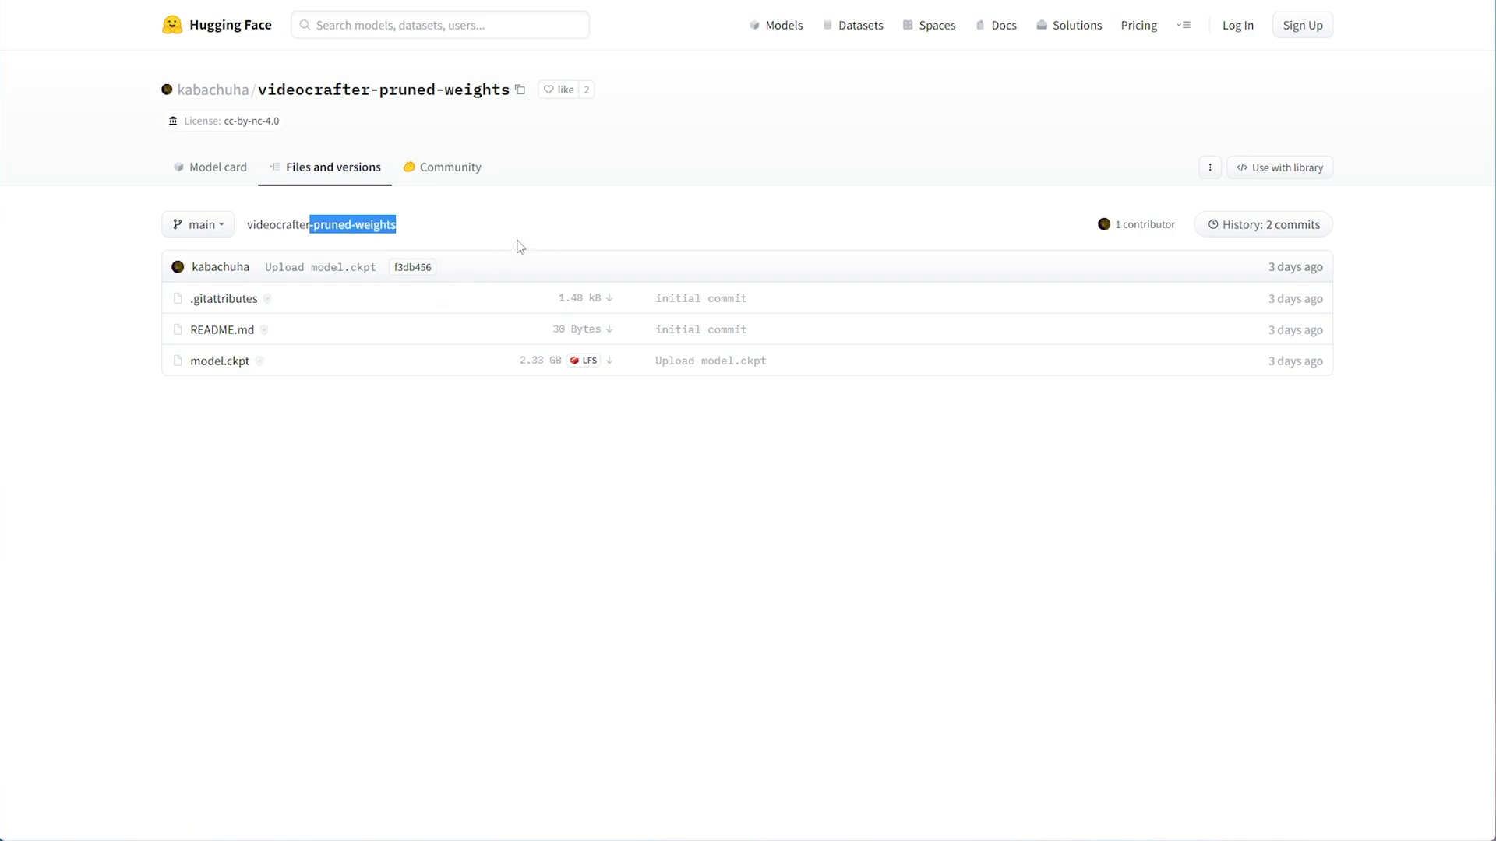
click(611, 363)
mouse_move(1255, 74)
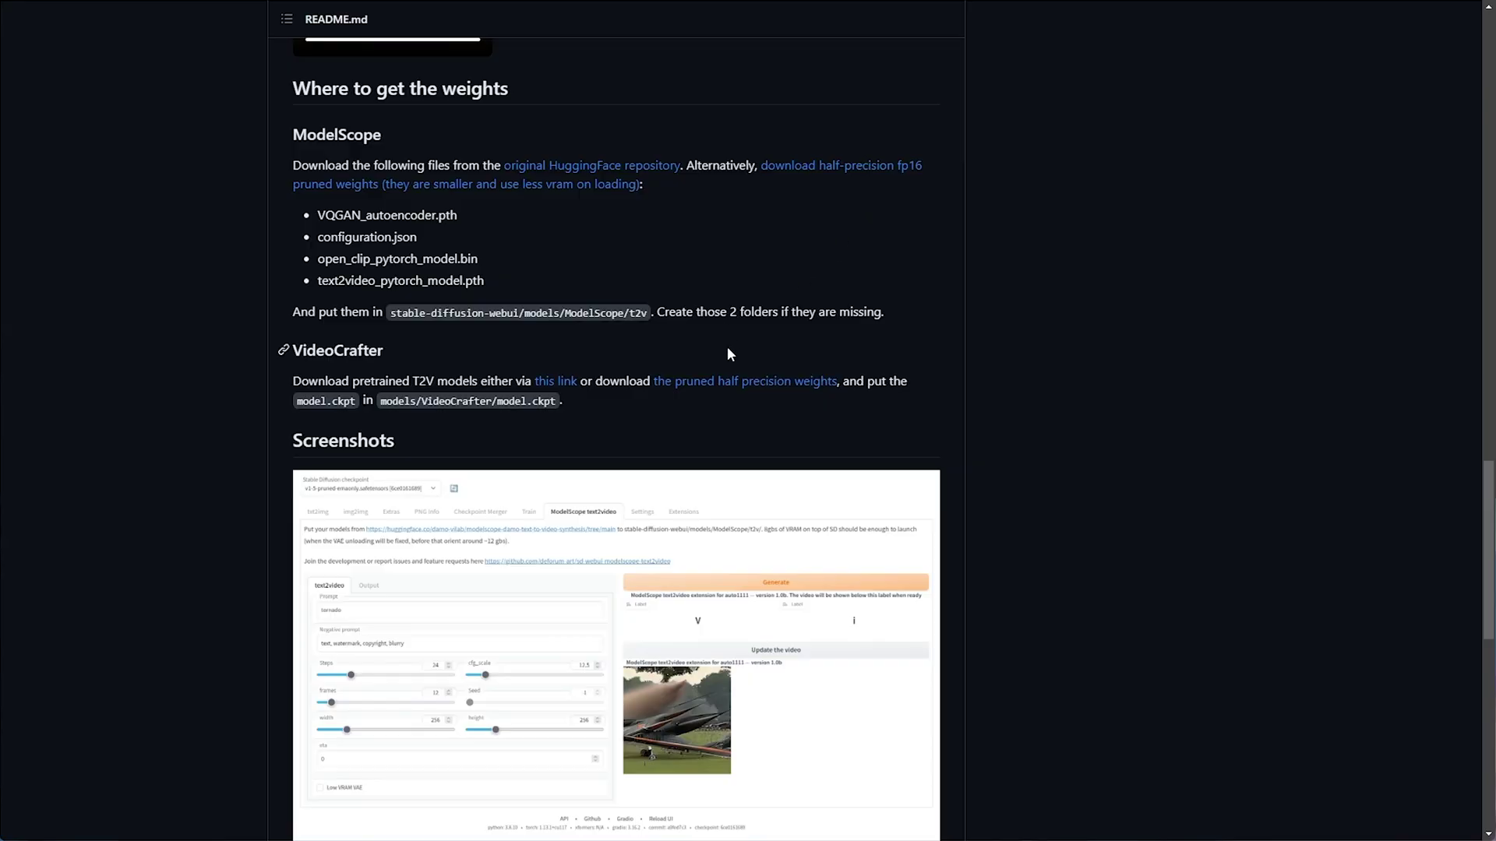
- Note the models/VideoCrafter/model.ckpt path and open the stable-diffusion-webui models folder
drag(409, 401, 533, 405)
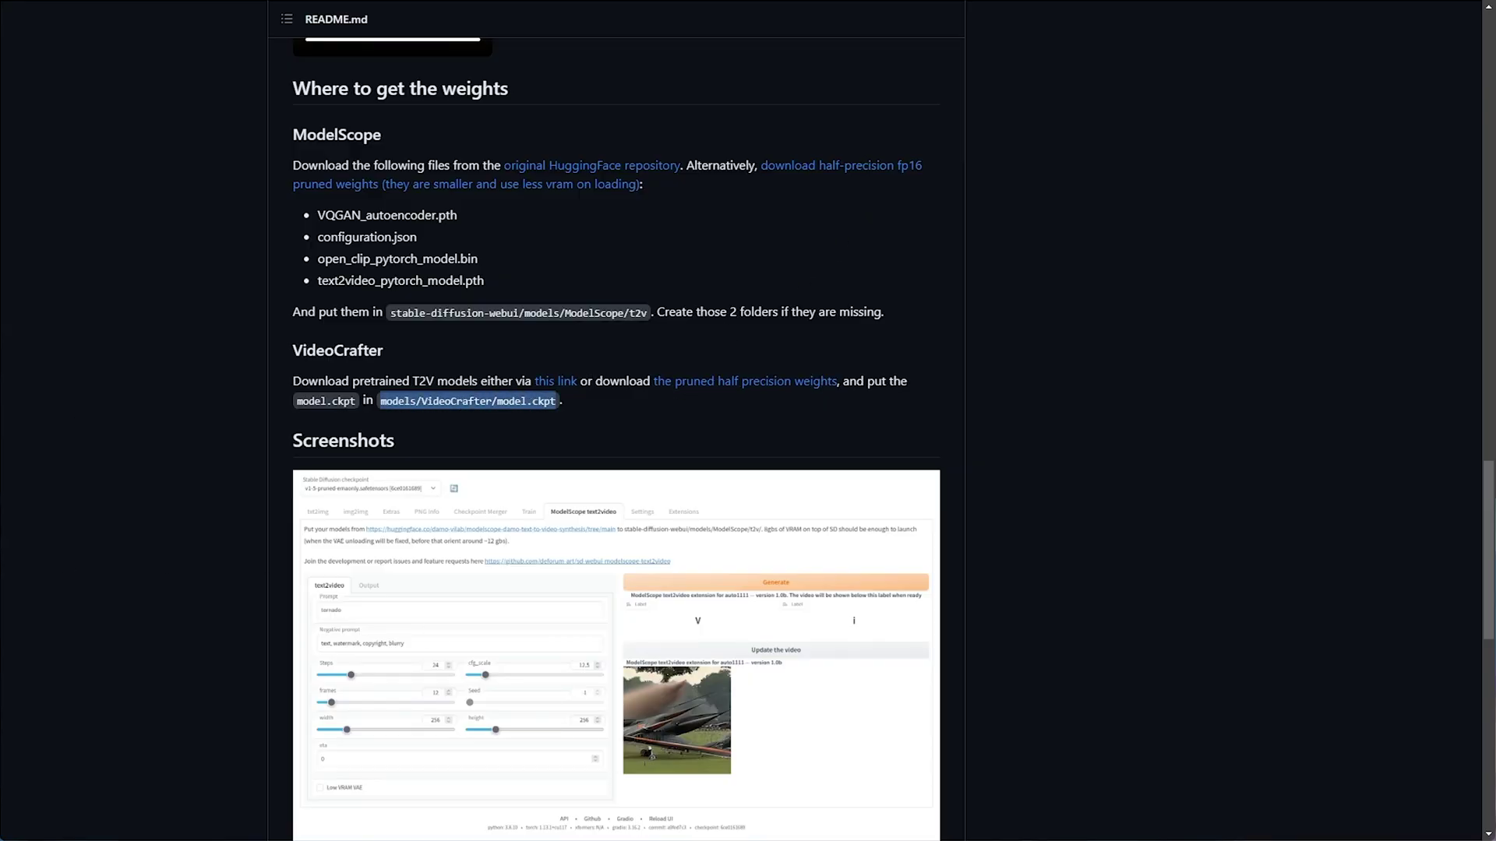
key(alt+Tab)
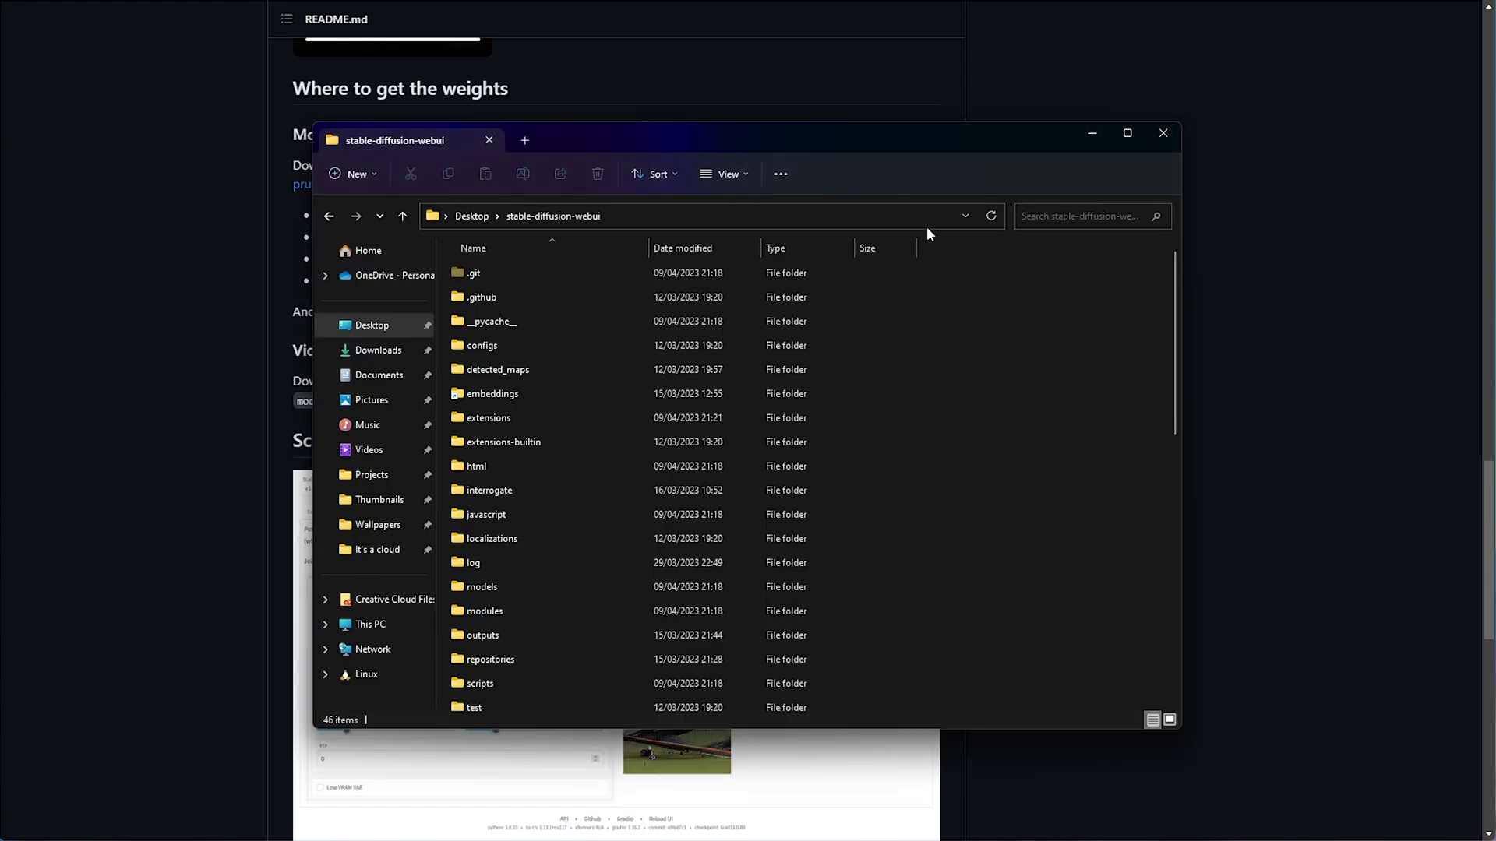
double_click(663, 587)
key(alt+Tab)
double_click(478, 402)
key(ctrl+c)
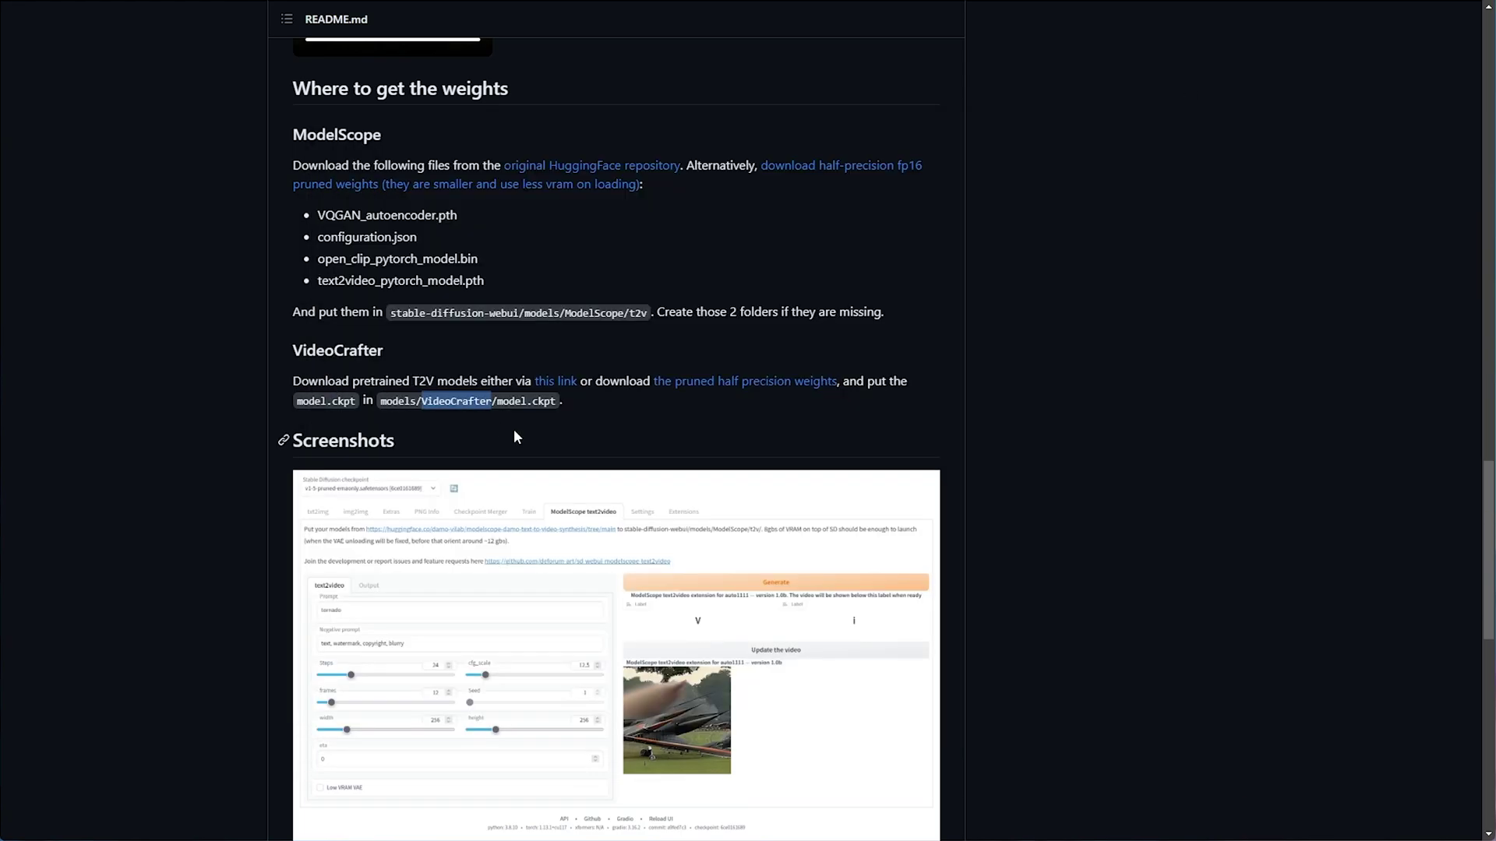
key(alt+Tab)
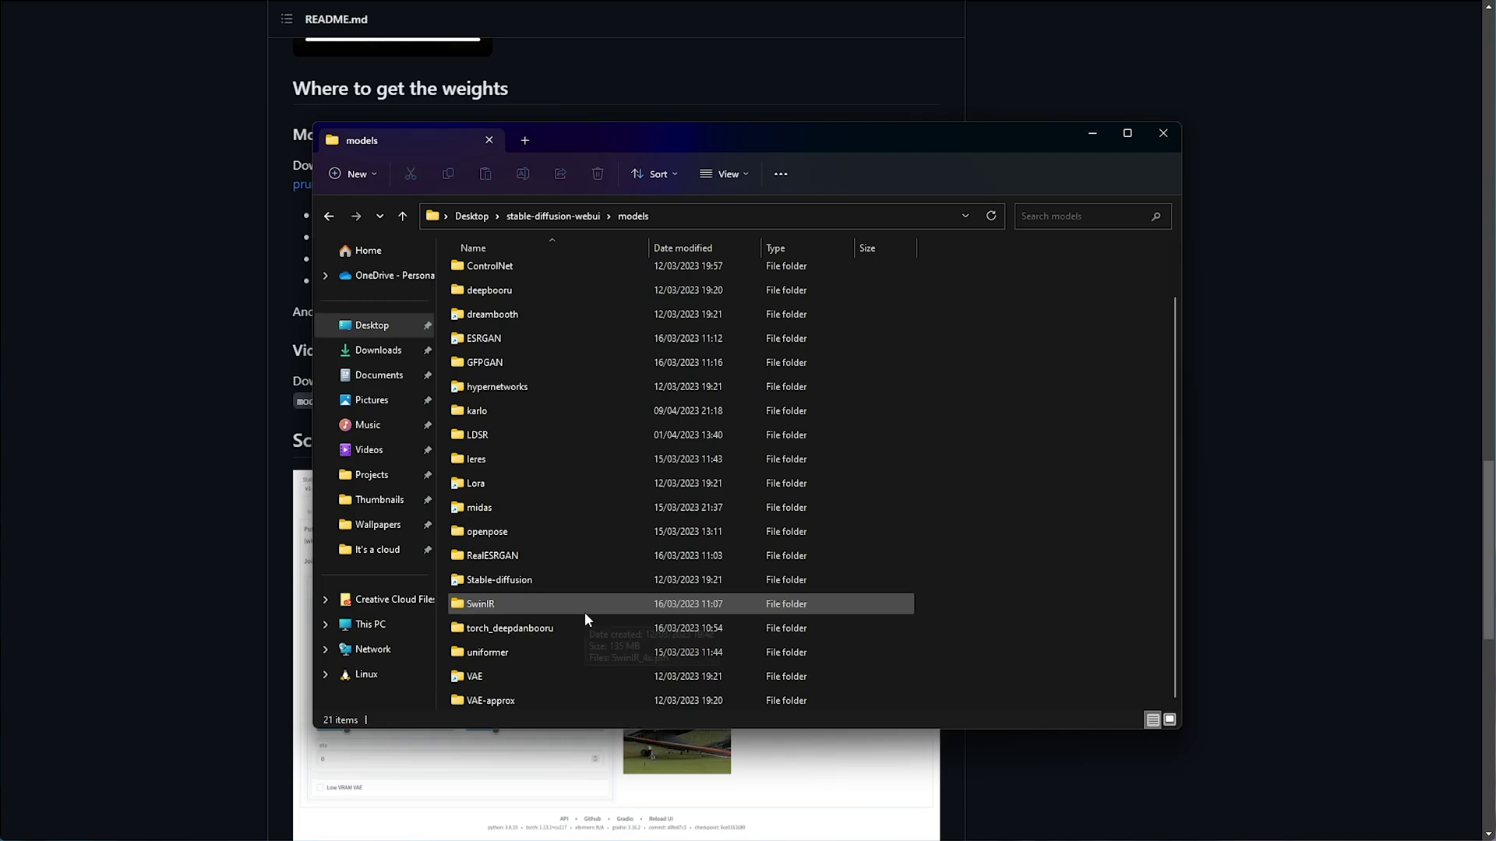
- Create a VideoCrafter folder there and drag the downloaded model.ckpt into it
key(ctrl+shift+n)
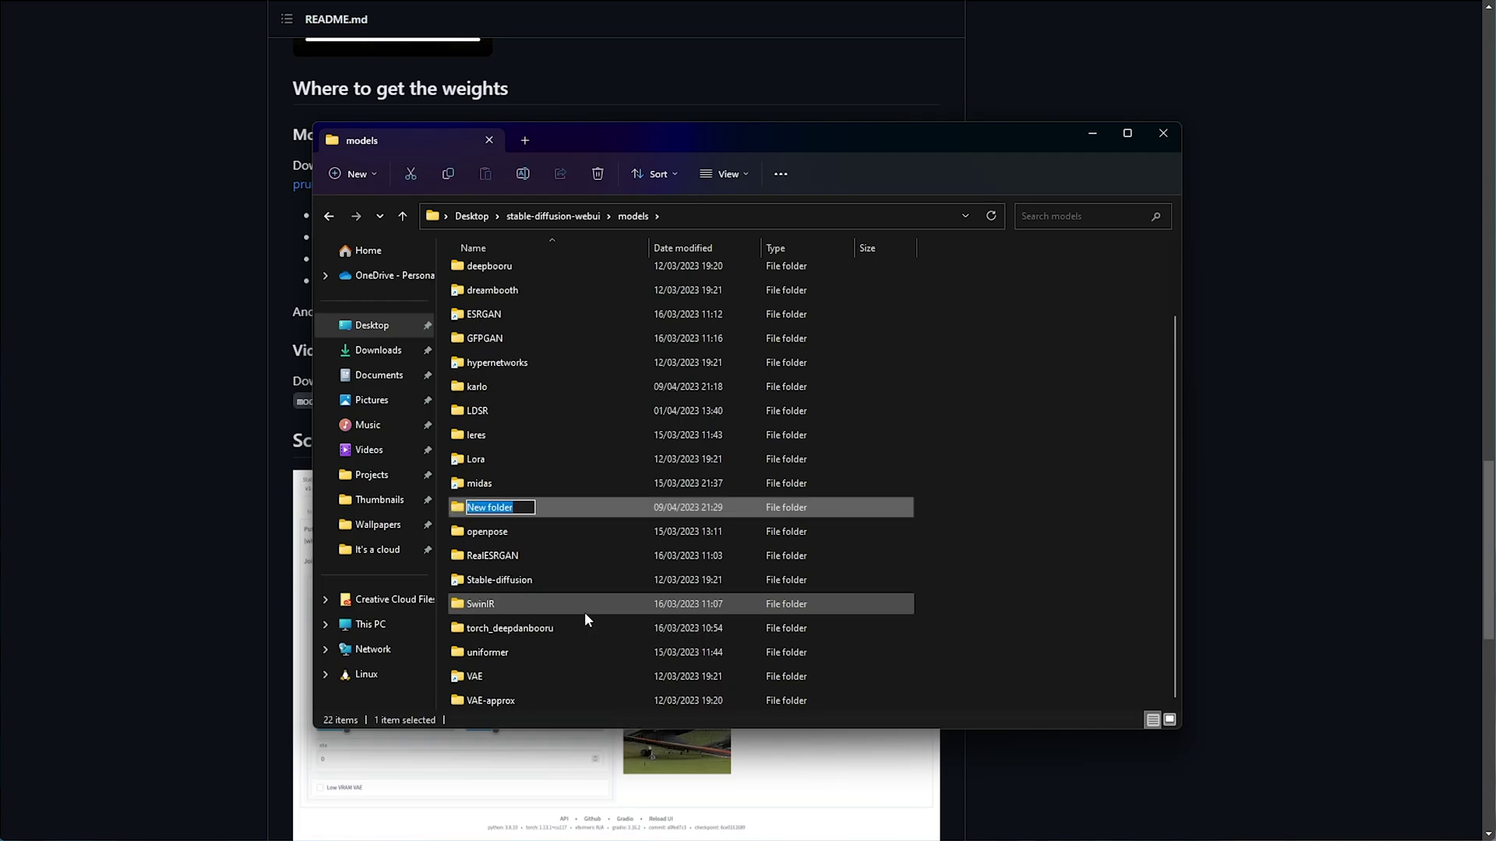
key(ctrl+v)
key(Return)
key(Return)
key(alt+Tab)
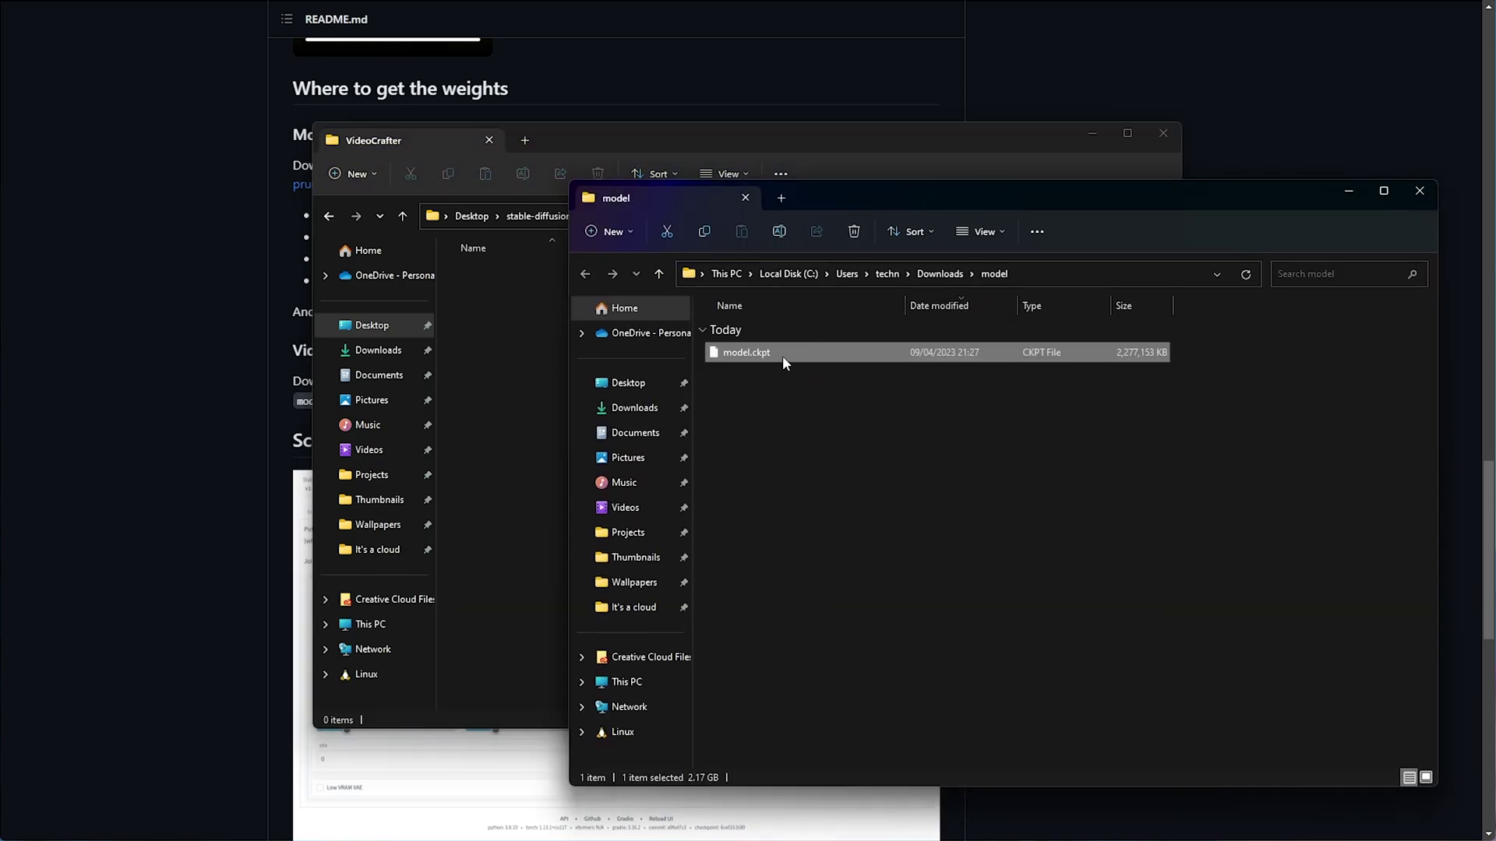
drag(781, 353, 514, 411)
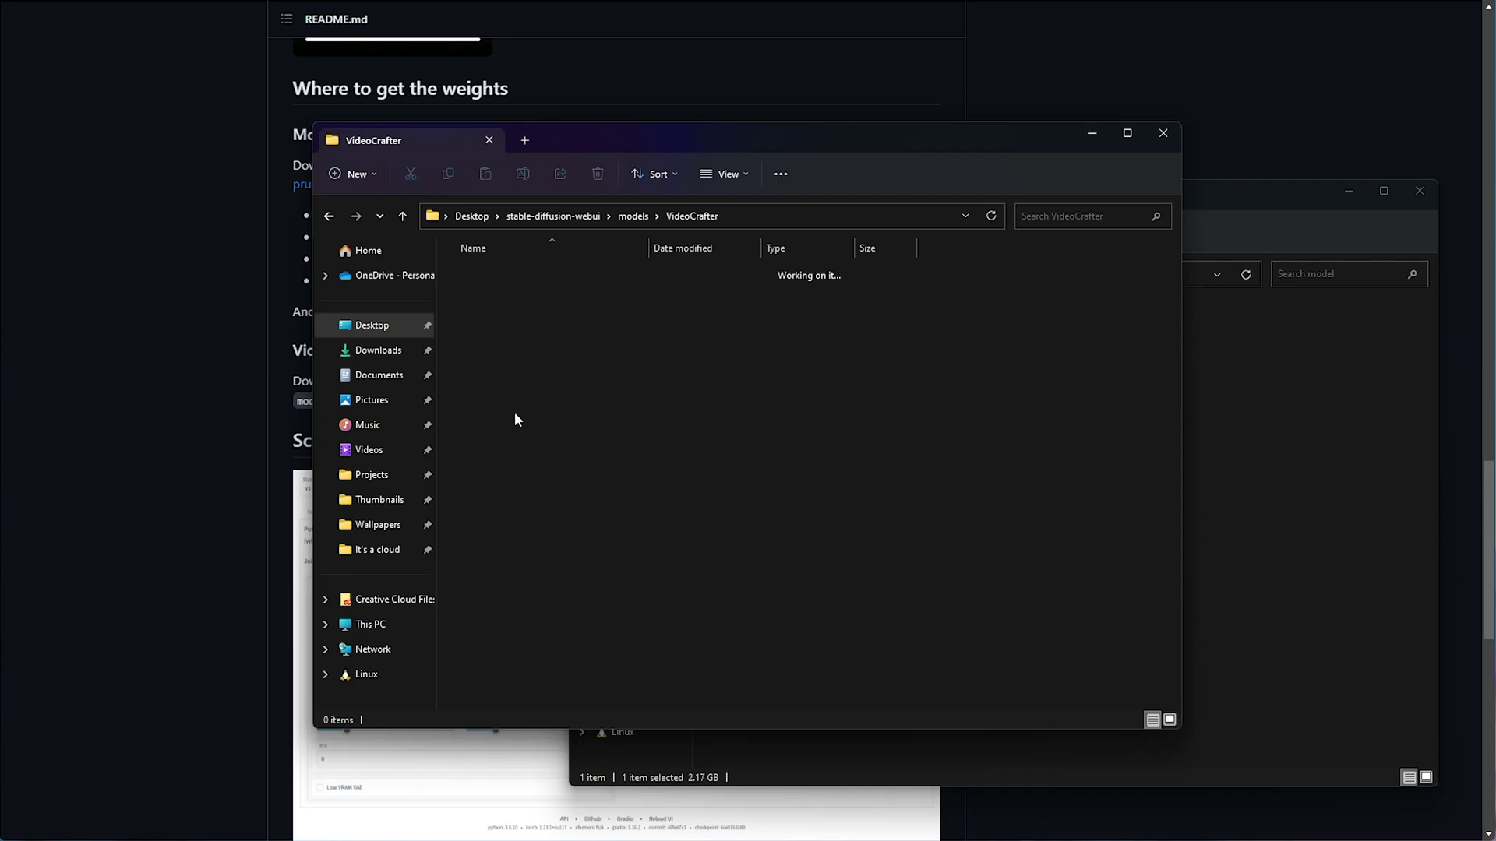
click(1409, 190)
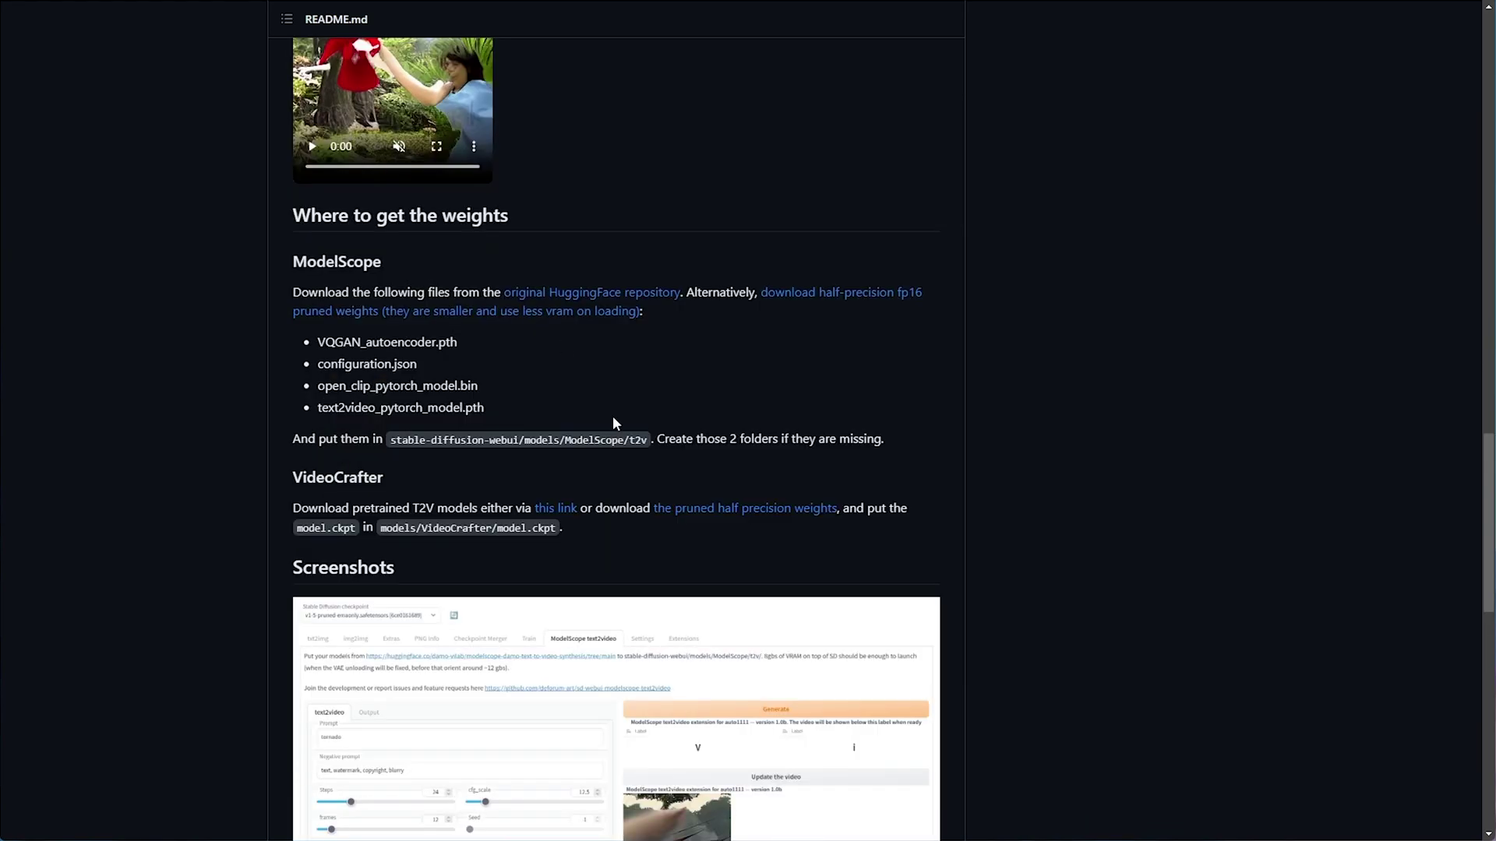
- Highlight the ModelScope and VideoCrafter headings and the four required ModelScope weight file names in the README
double_click(402, 254)
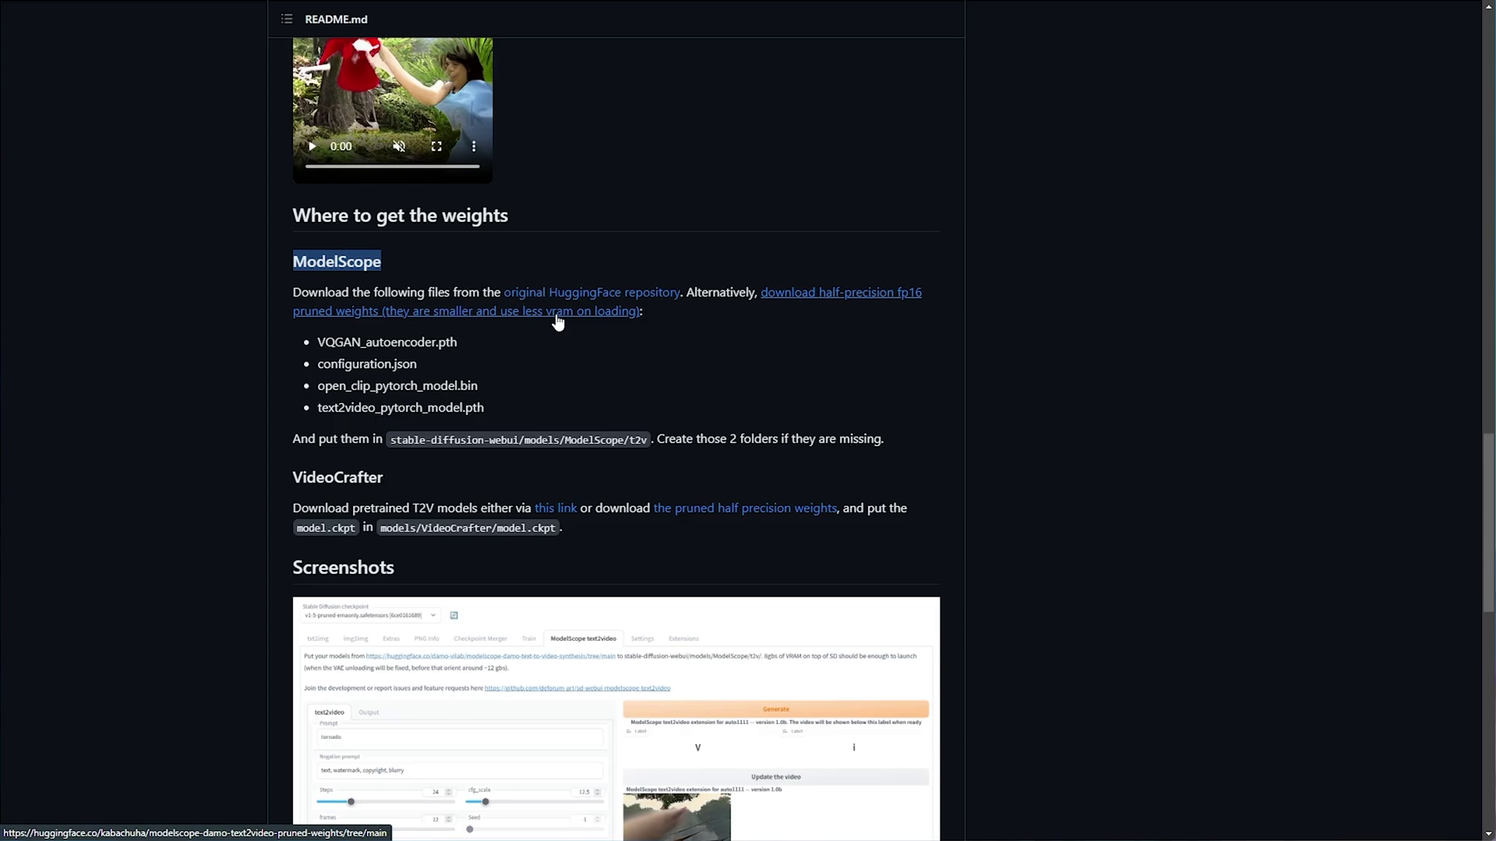
double_click(377, 477)
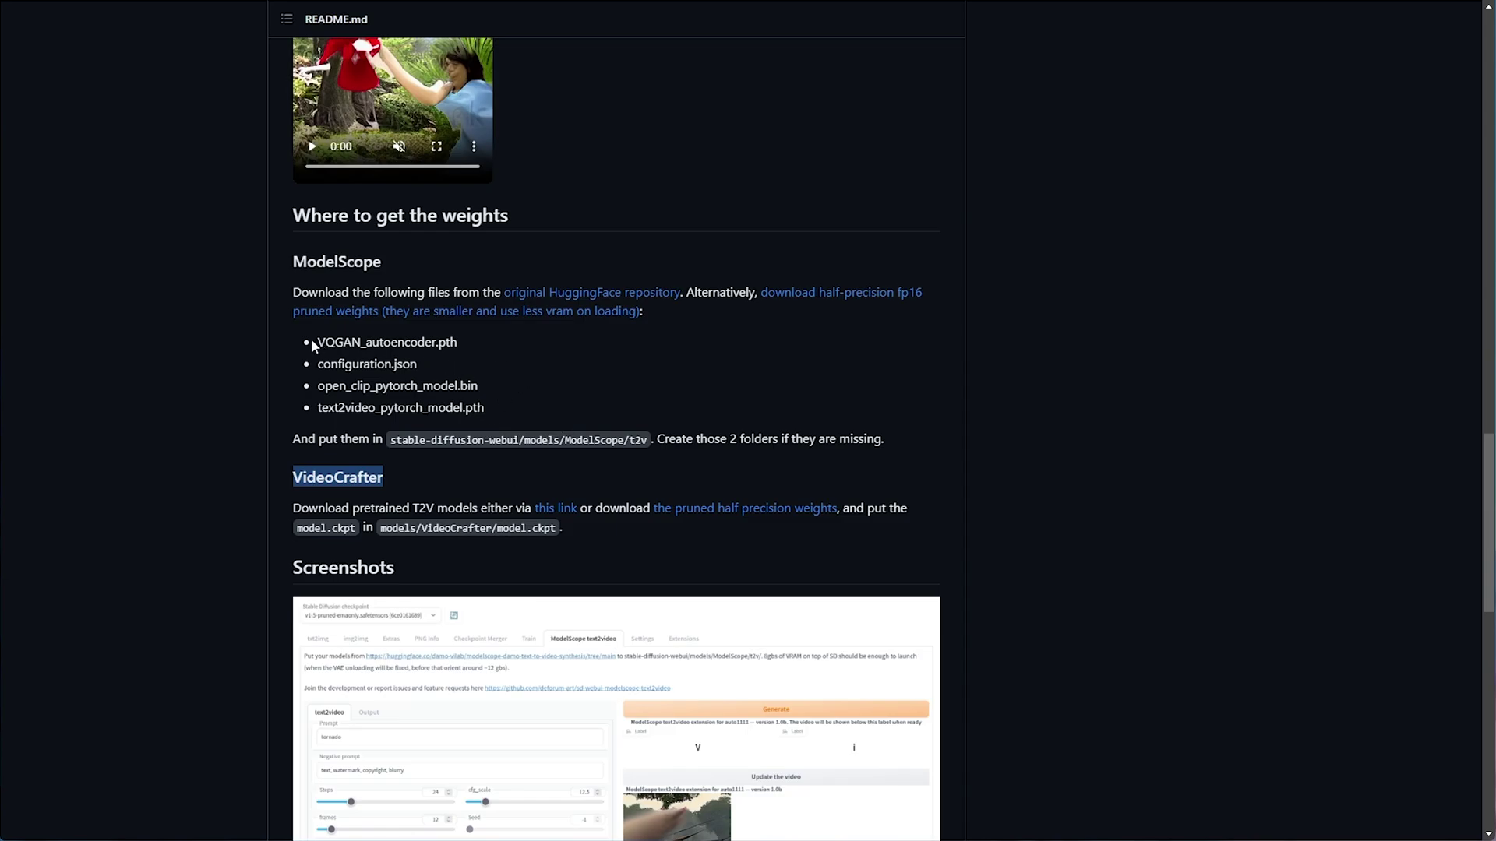
drag(313, 342, 532, 412)
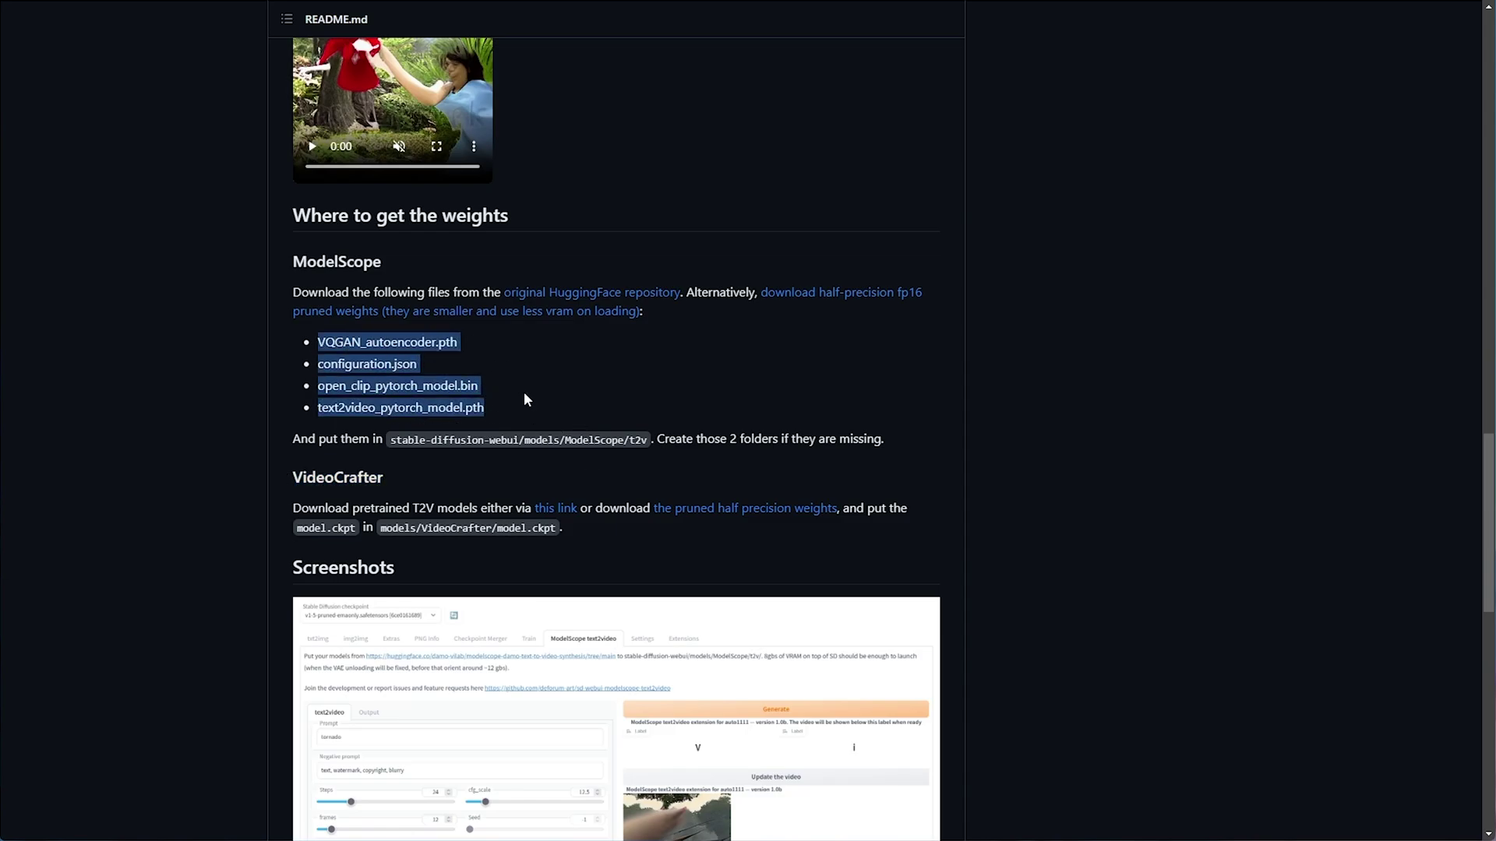
click(585, 434)
drag(318, 342, 458, 343)
click(341, 364)
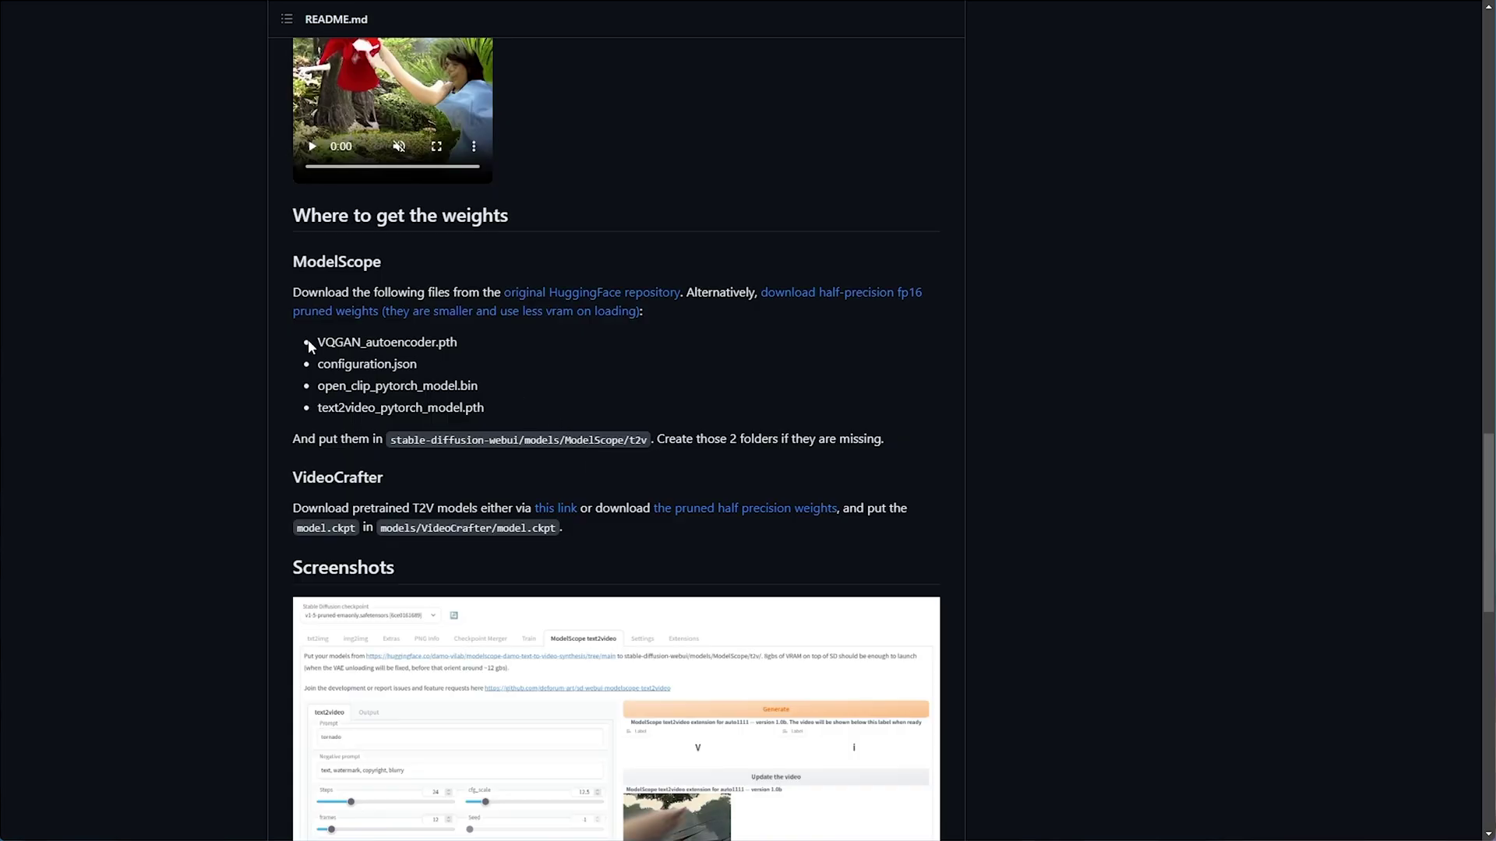
- Select the text2video_pytorch_model file name in the README's list of ModelScope weight files
drag(308, 343, 527, 408)
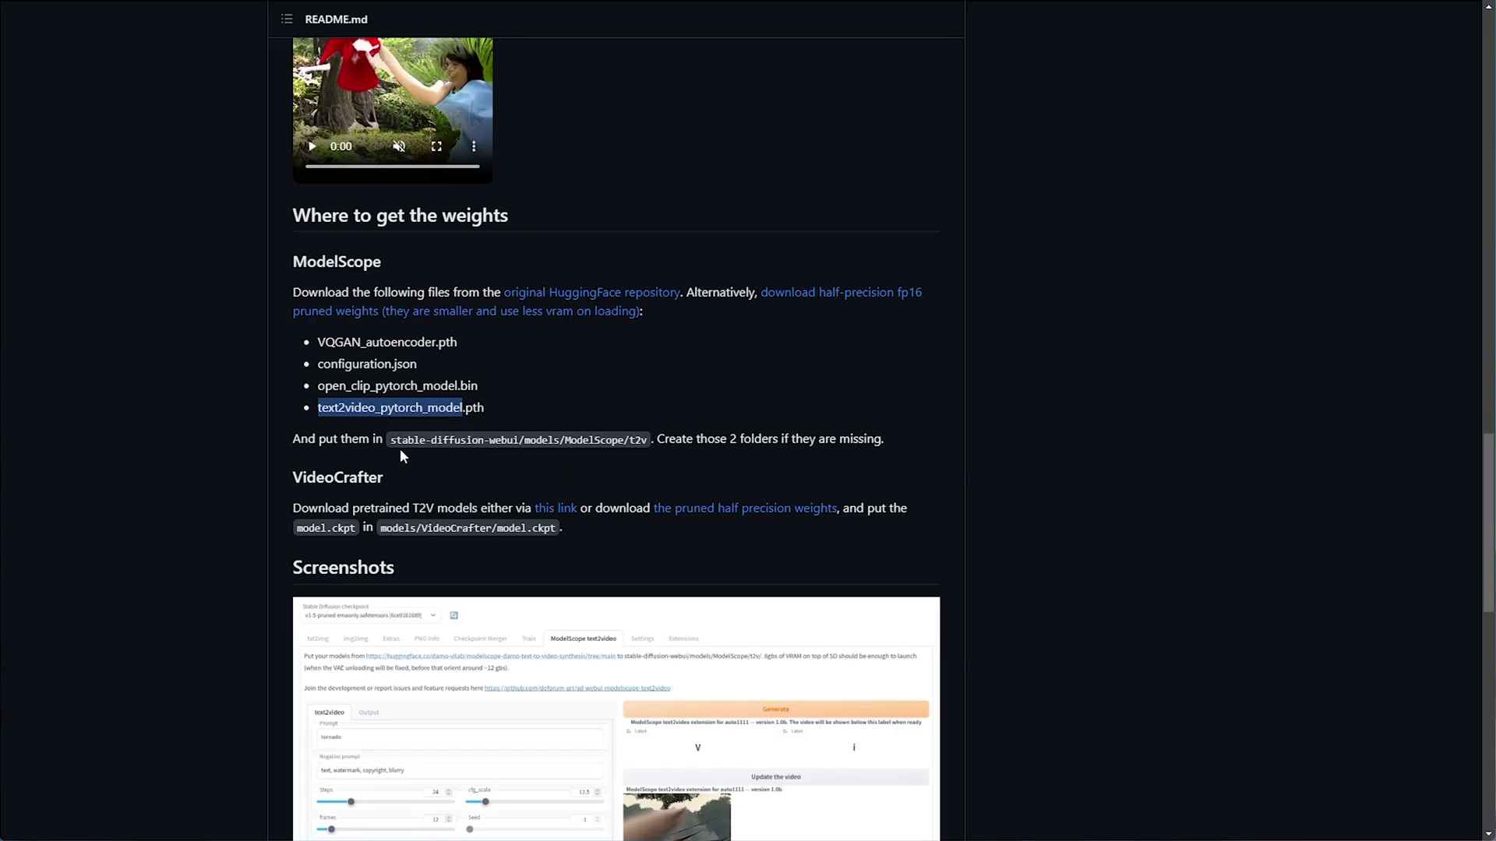
- Create the nested folders models/ModelScope/t2v inside the stable-diffusion-webui directory
double_click(542, 441)
double_click(600, 441)
key(ctrl+c)
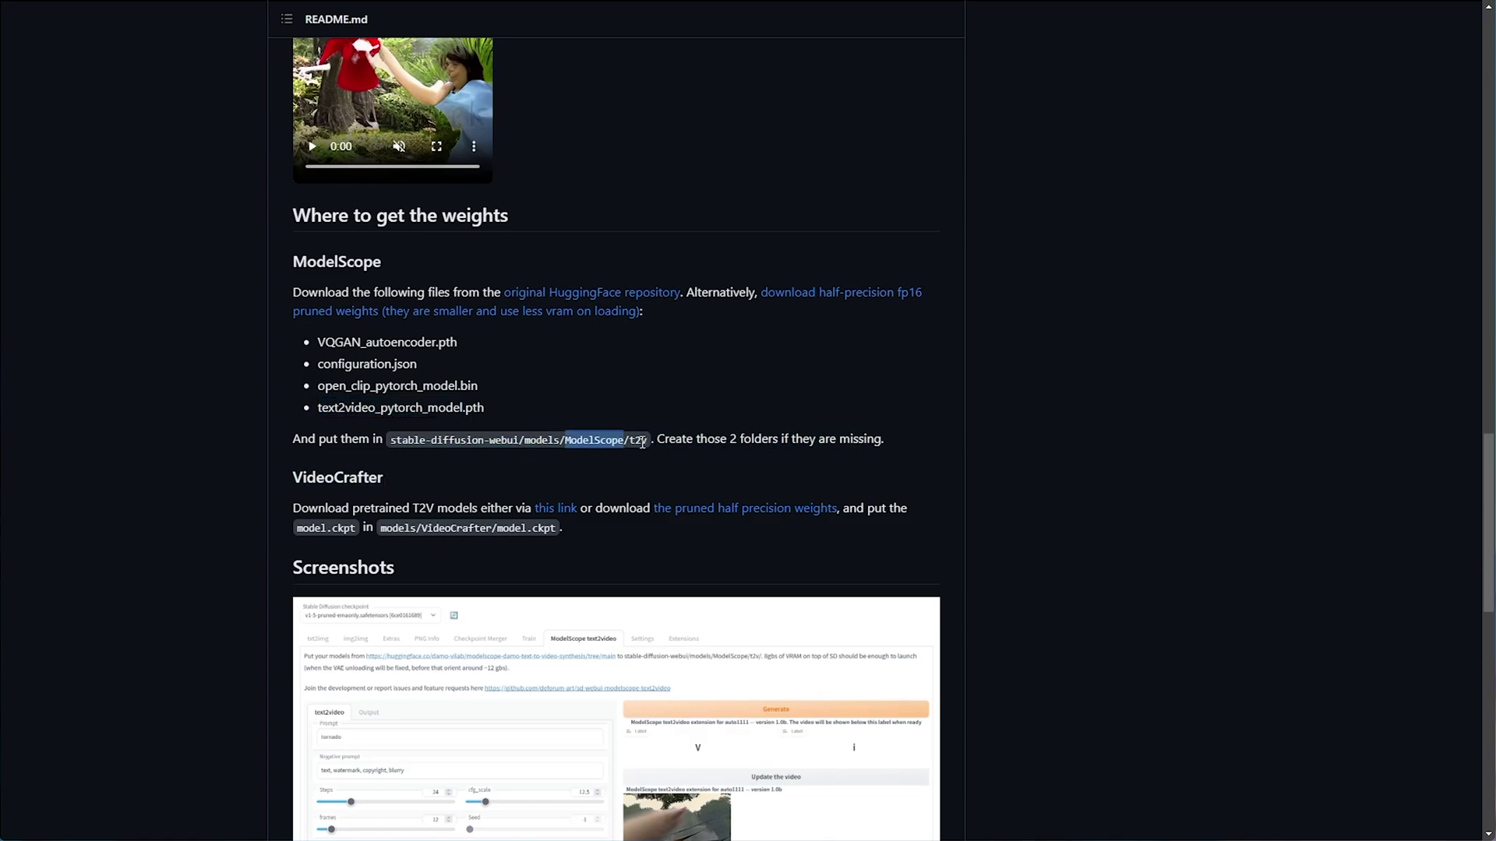
key(alt+Tab)
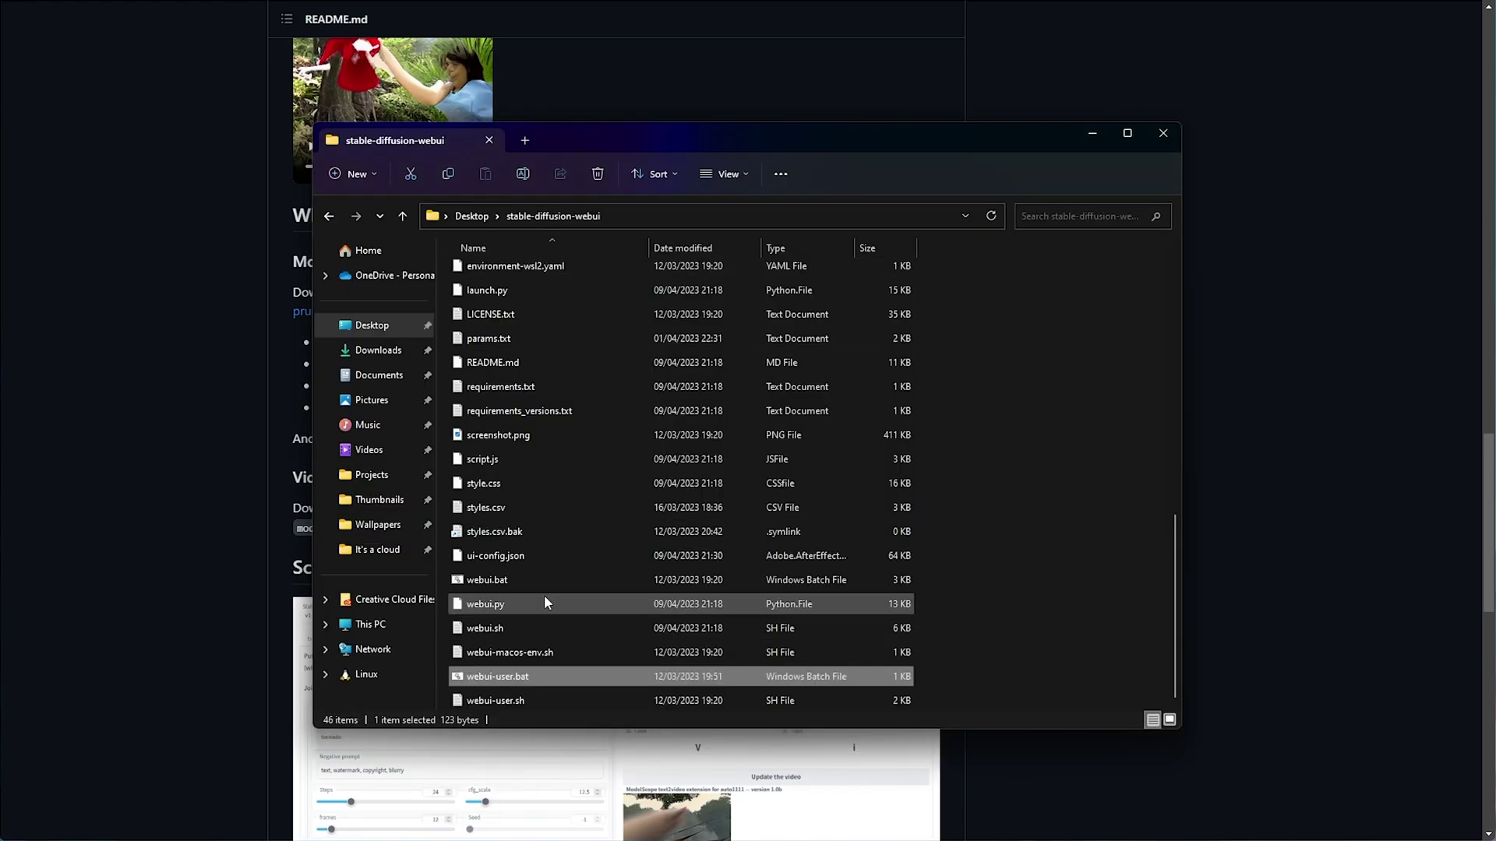
key(F5)
double_click(530, 591)
key(ctrl+shift+n)
key(ctrl+v)
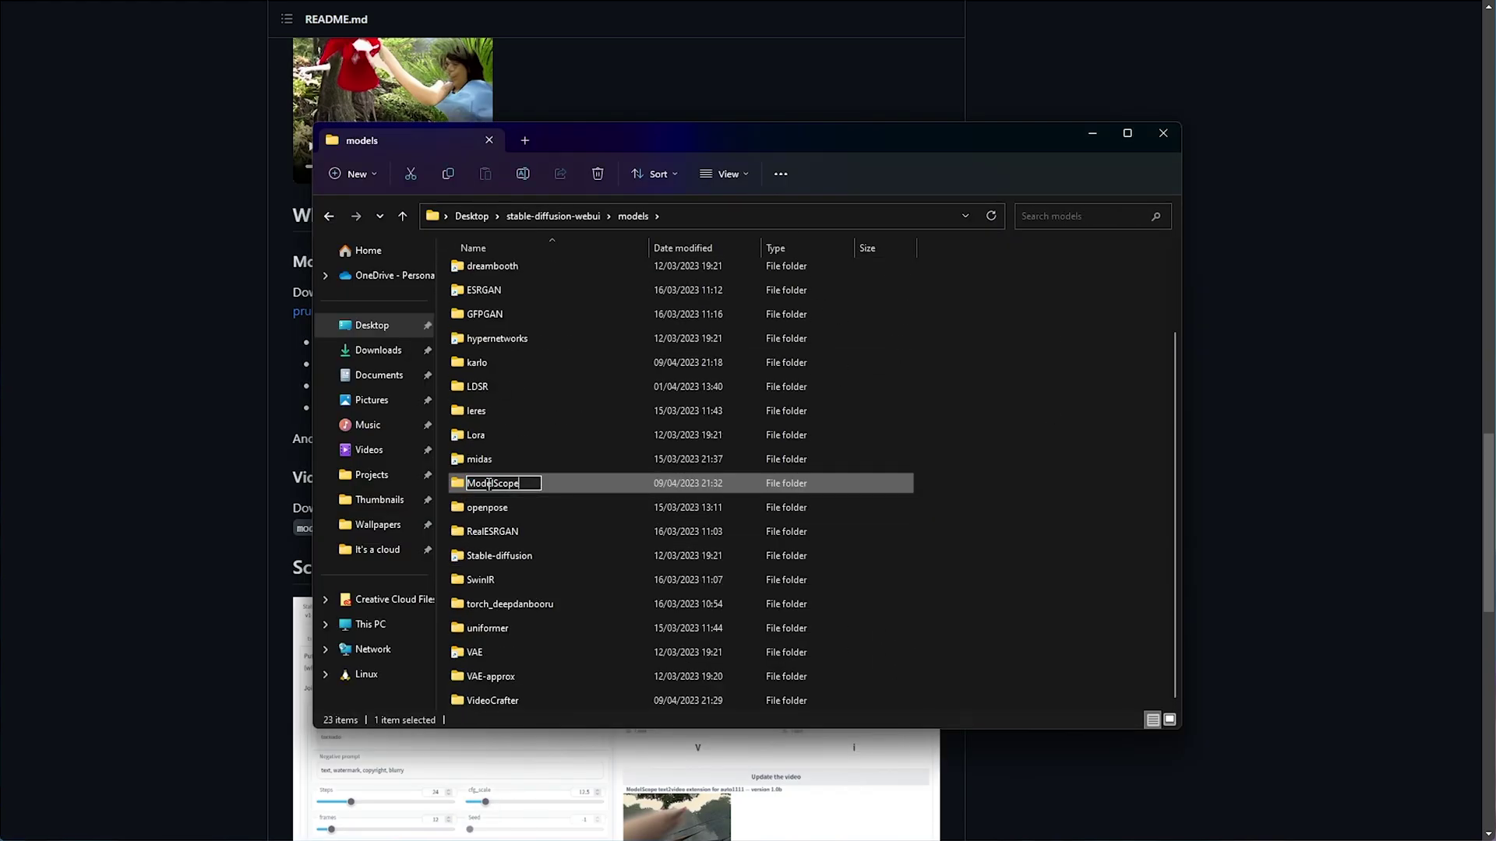
key(Return)
double_click(583, 492)
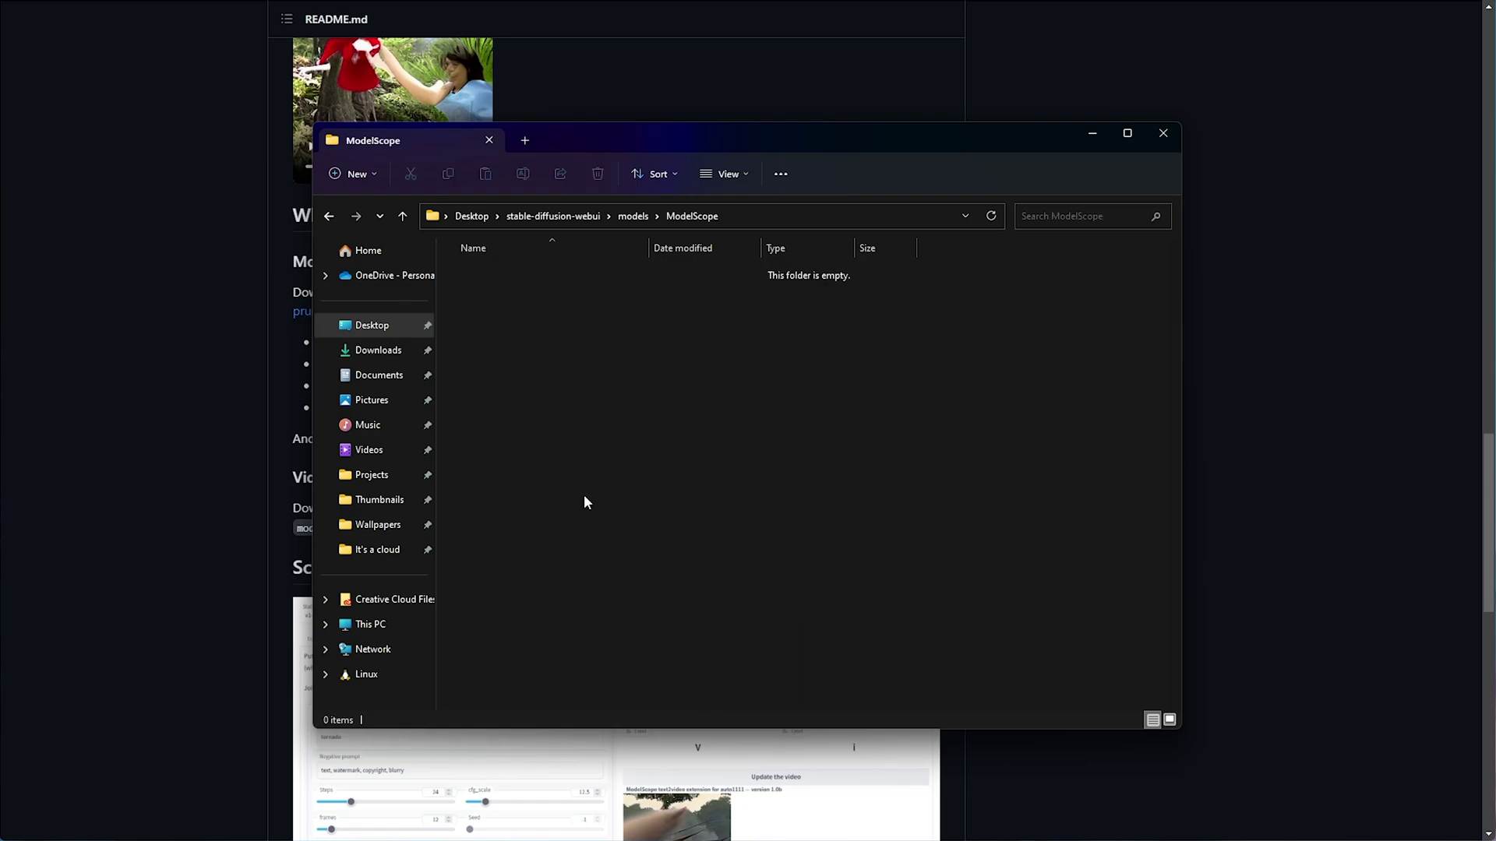
key(ctrl+shift+n)
text(t2v)
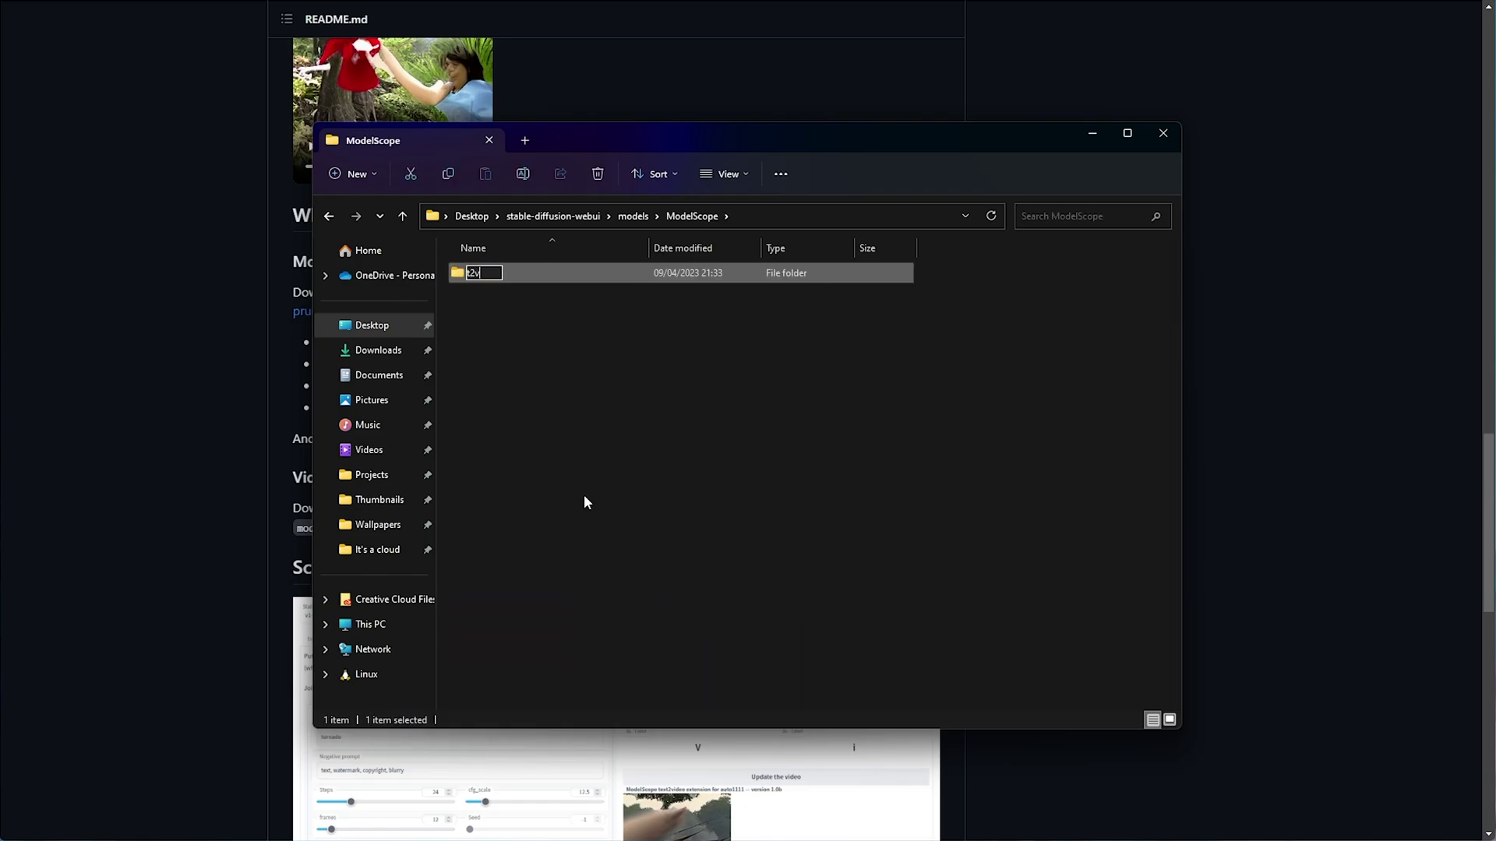
key(Return)
key(Return)
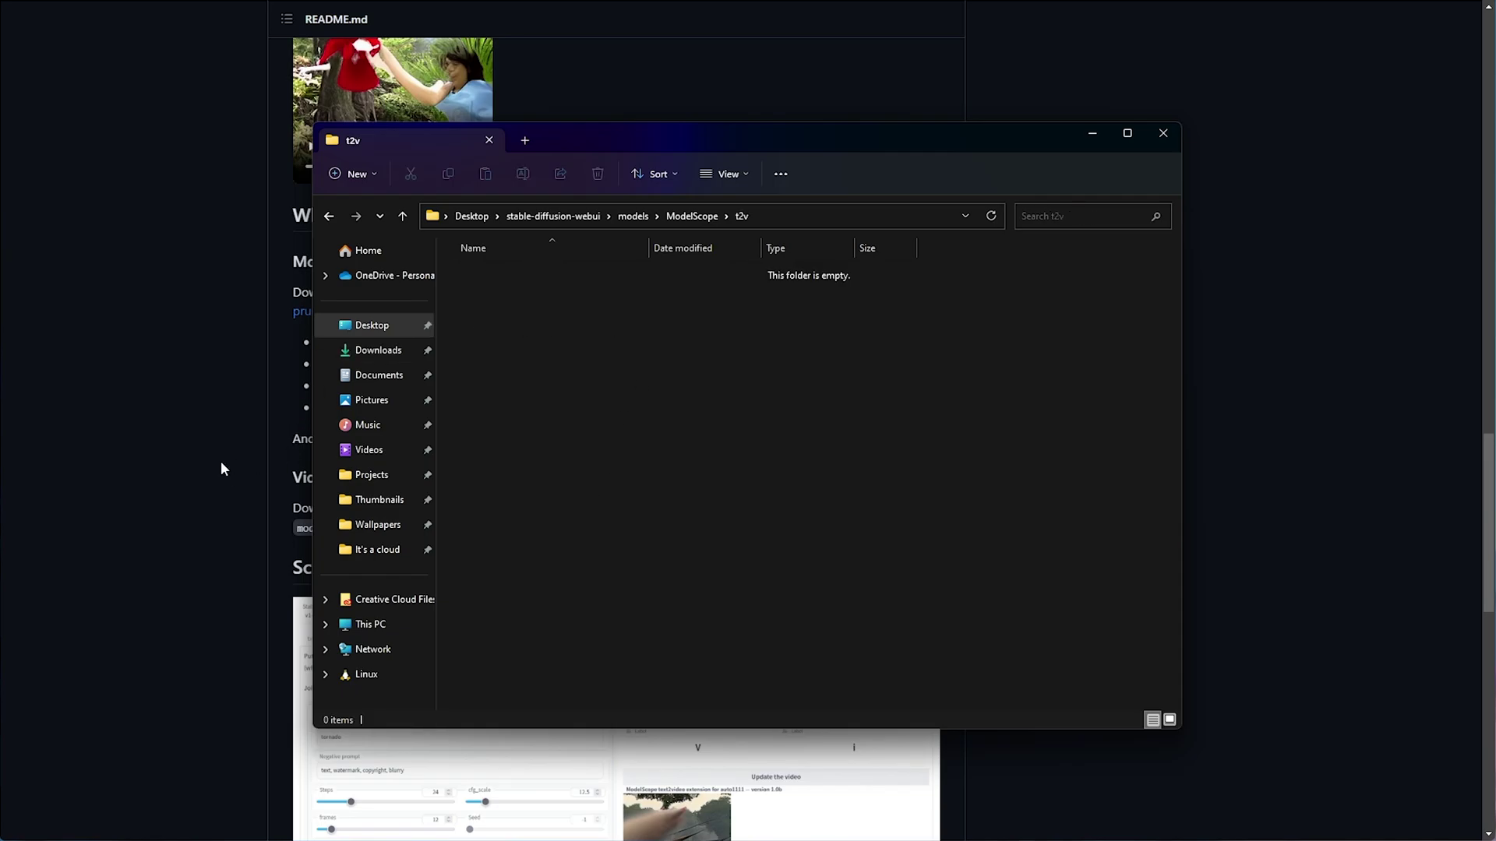
- Paste the four ModelScope weight files into t2v and return to the stable-diffusion-webui folder
click(222, 467)
drag(319, 342, 493, 417)
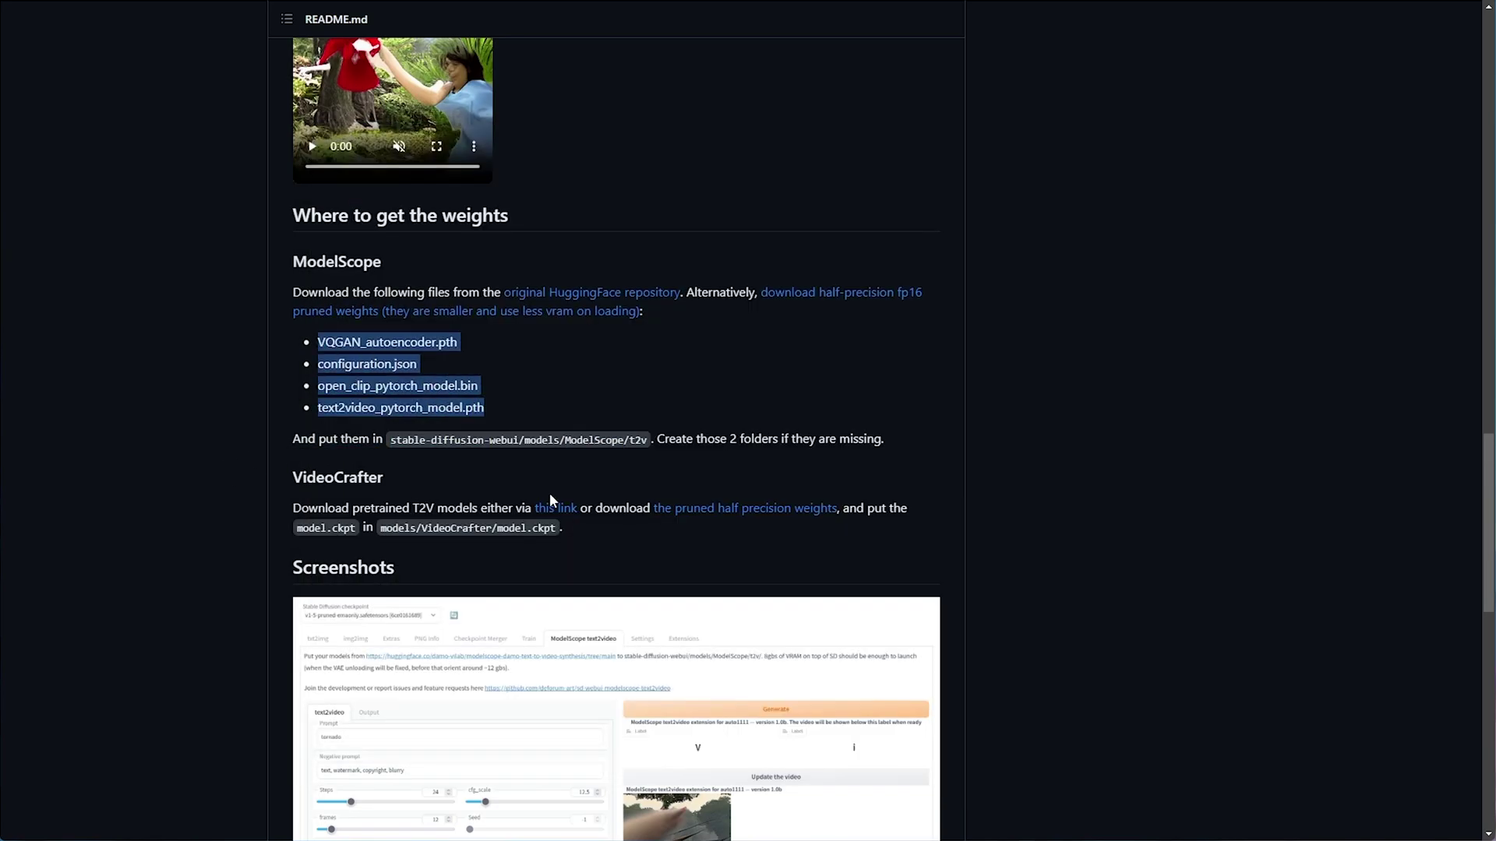
key(alt+Tab)
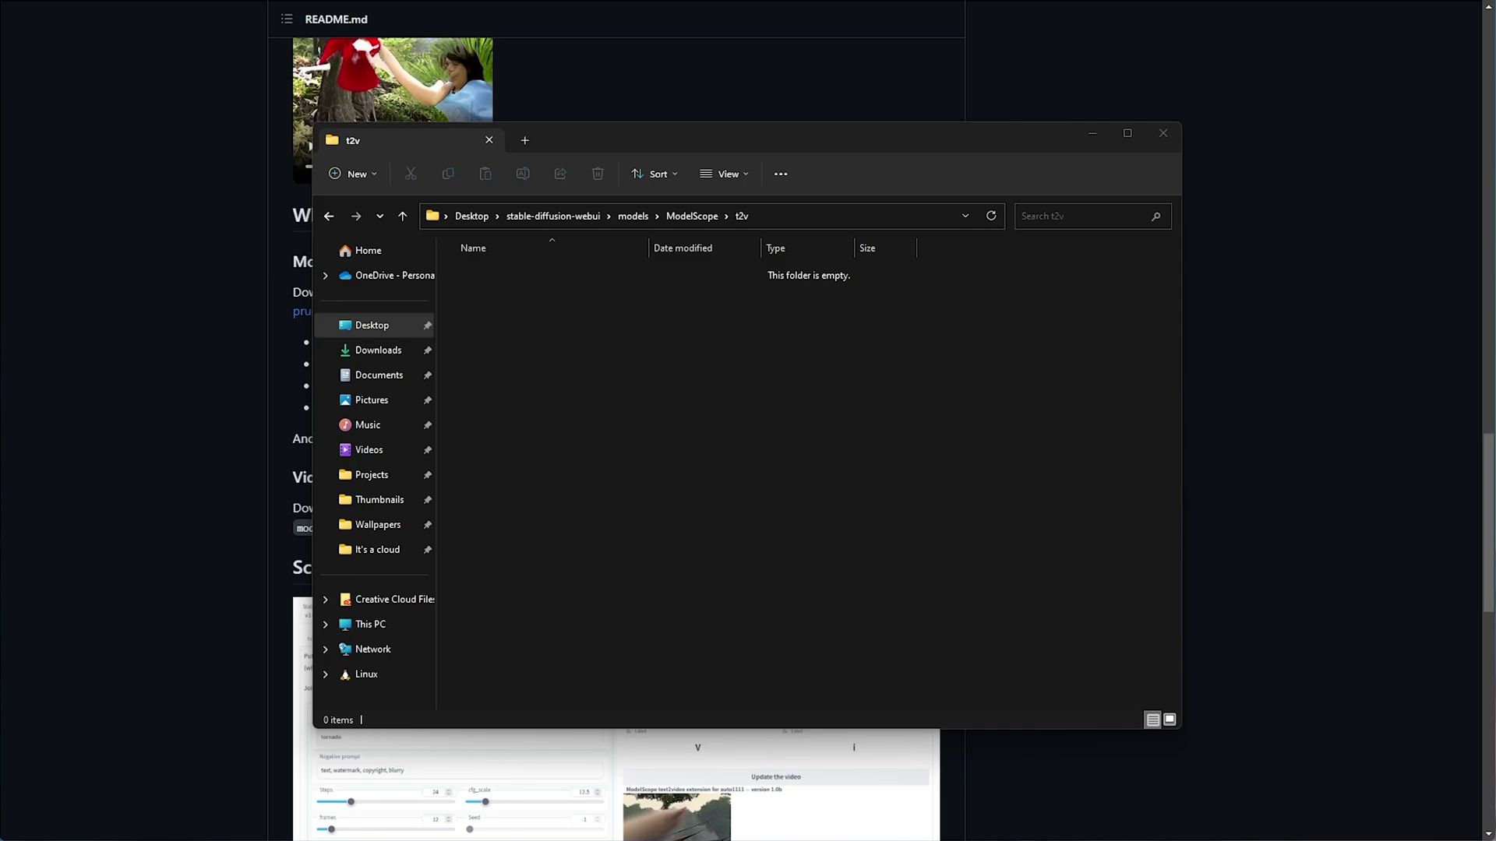
key(ctrl+v)
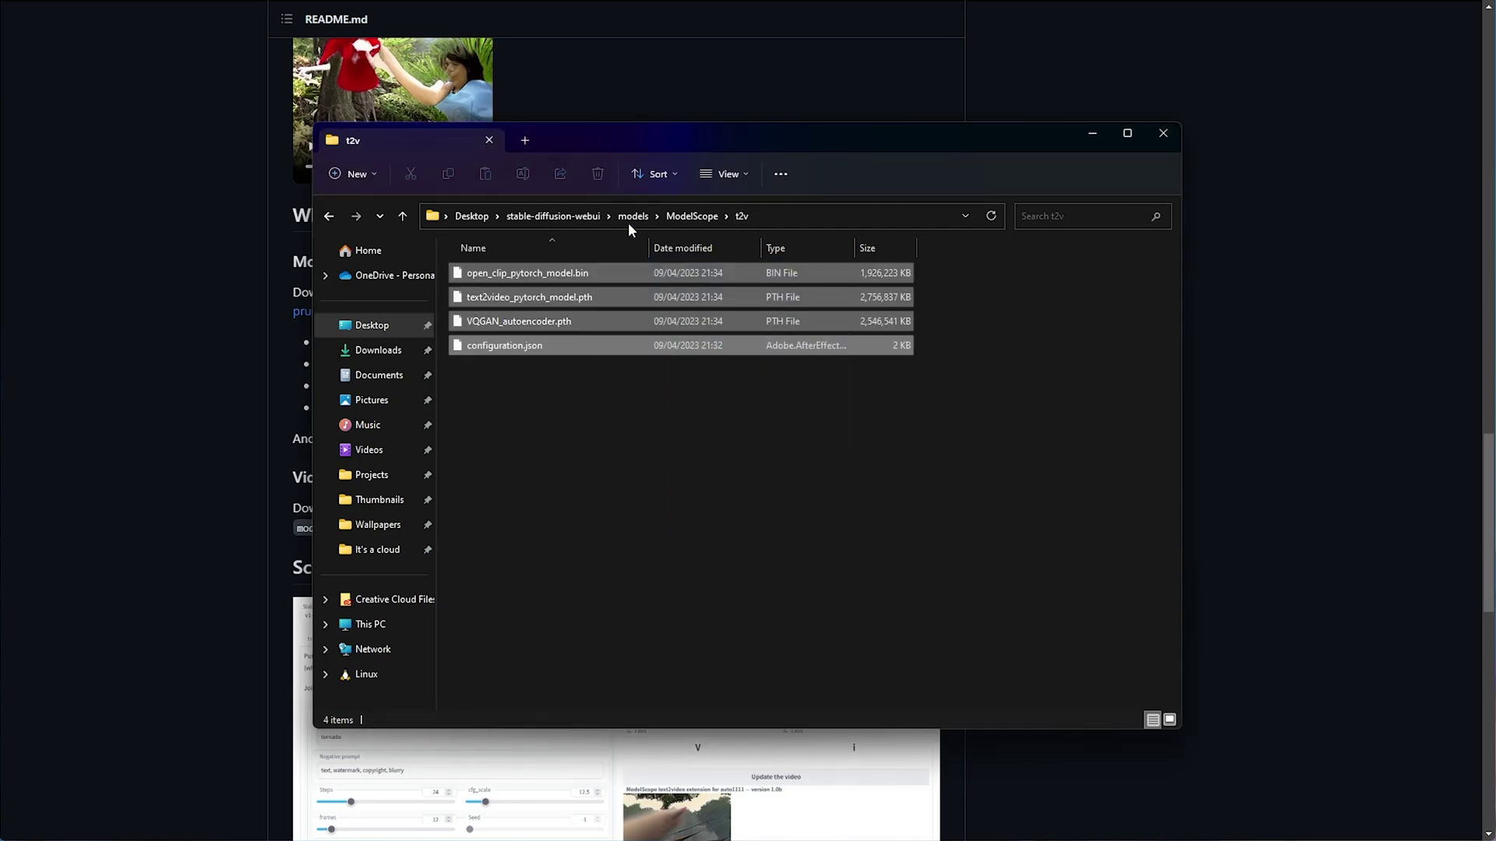
click(717, 470)
key(alt+Tab)
key(alt+Tab)
click(553, 216)
scroll(619, 644, down, 9)
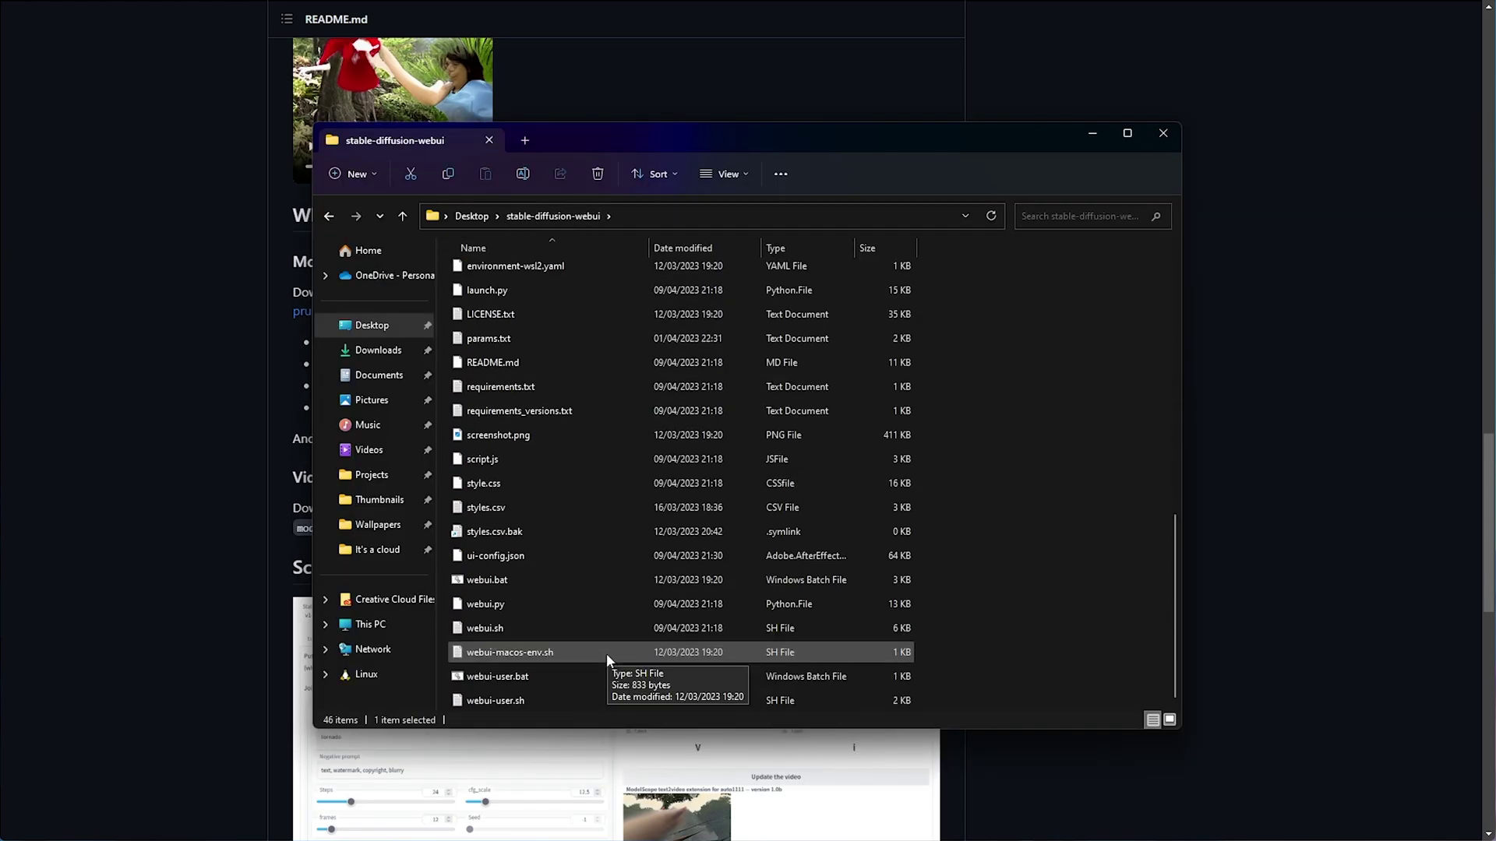
- Switch to the web UI's txt2video tab with ModelScope and focus the Prompt box
click(559, 676)
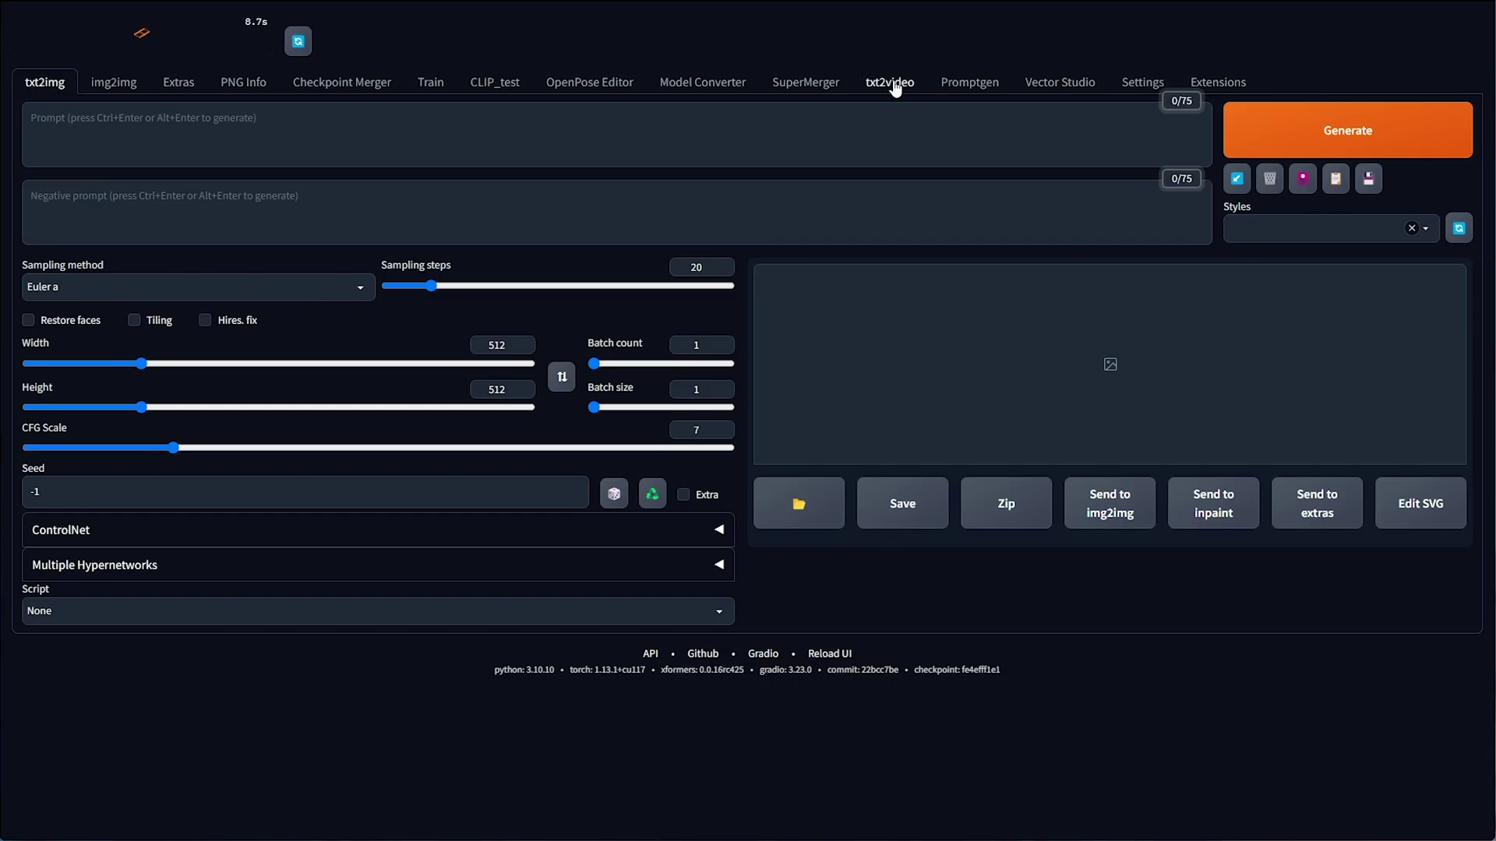
click(893, 84)
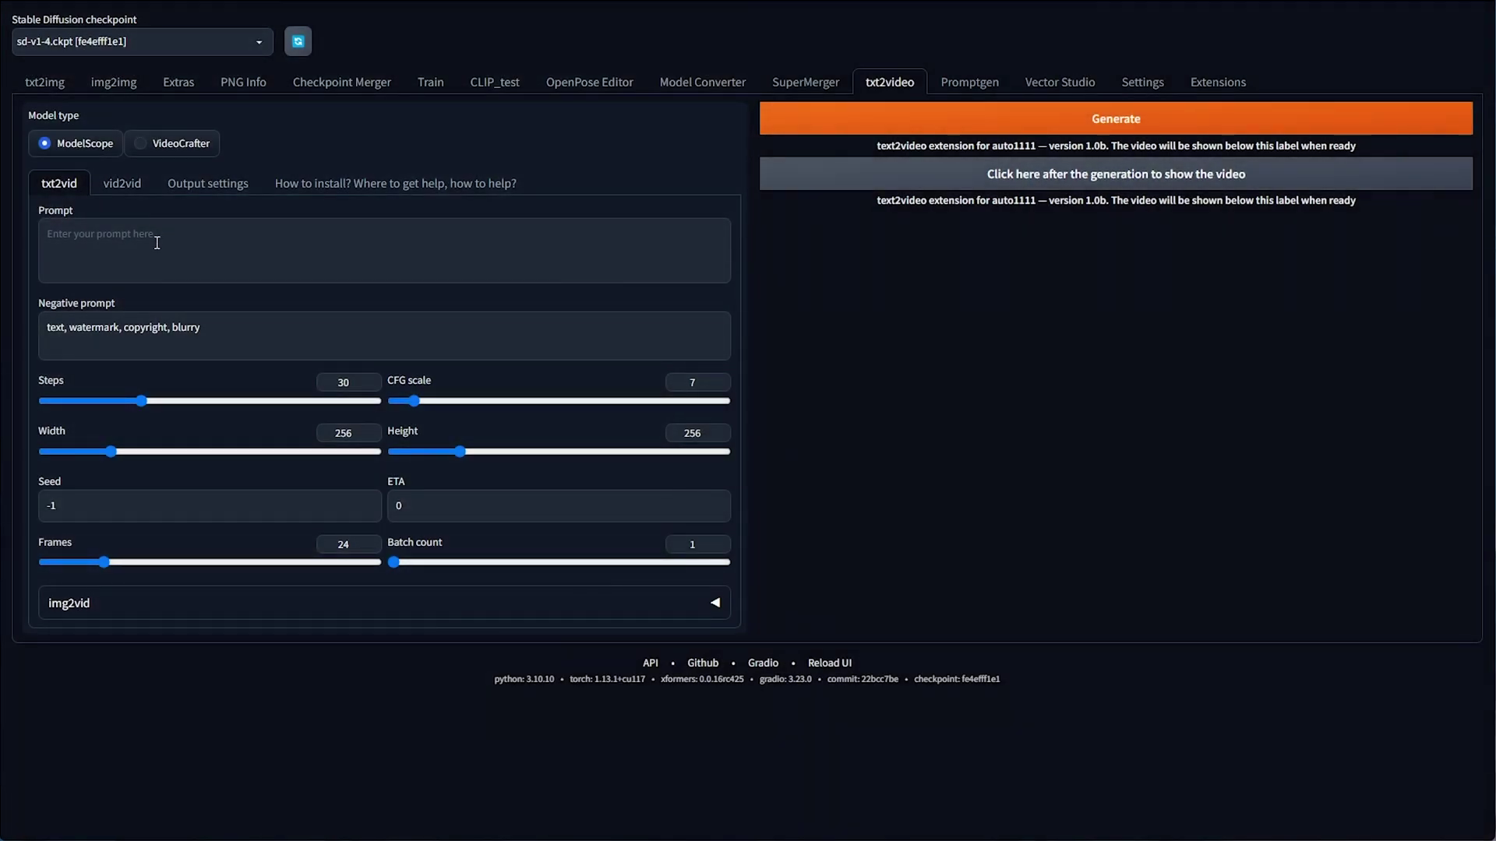
click(157, 246)
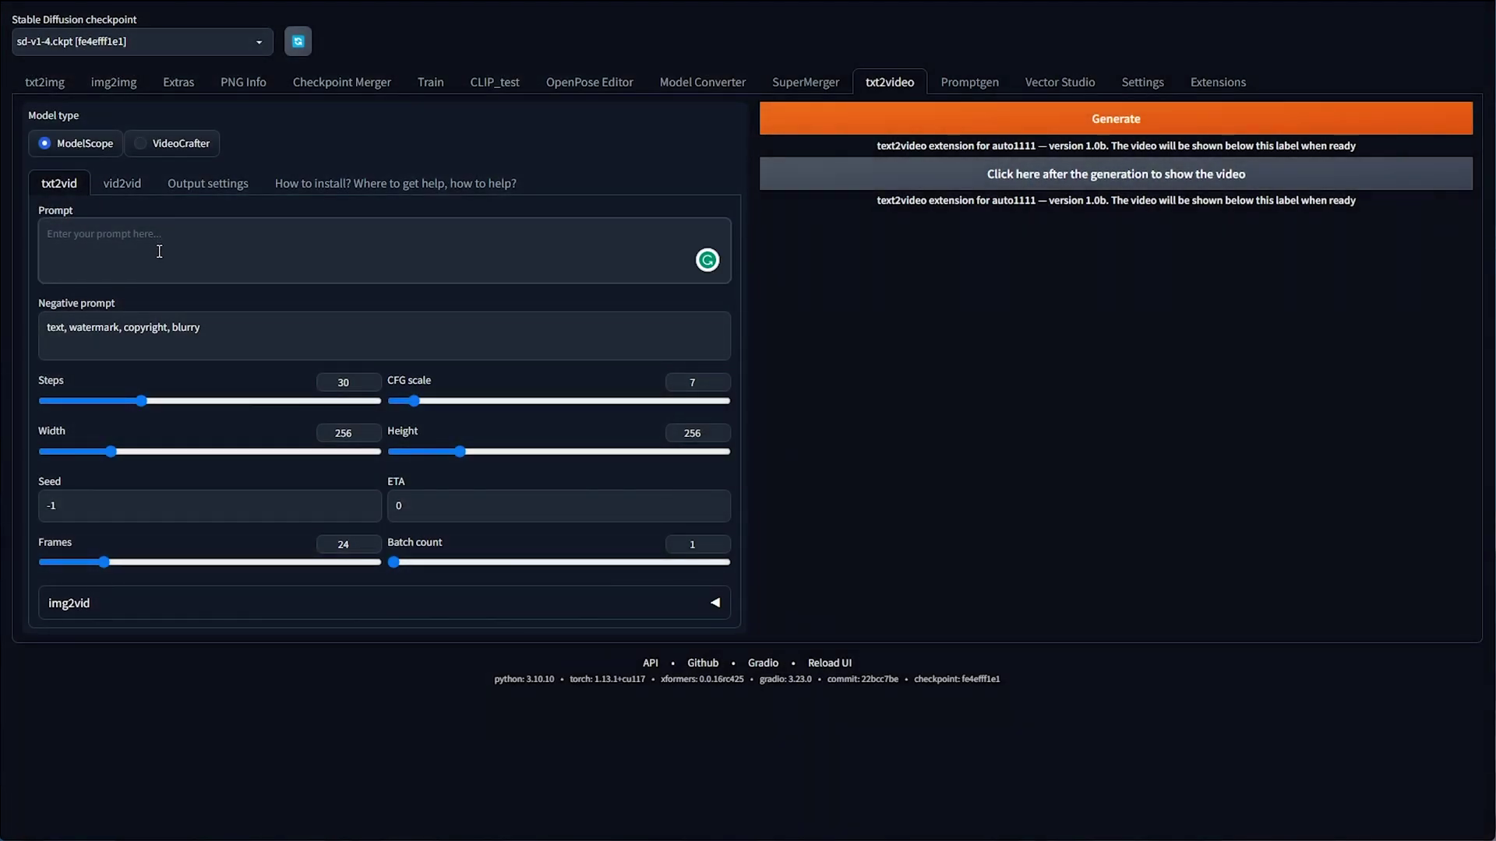
- Enter the prompt 'Woman waving', start generation, and watch GPU usage in Task Manager
text(Woman waving)
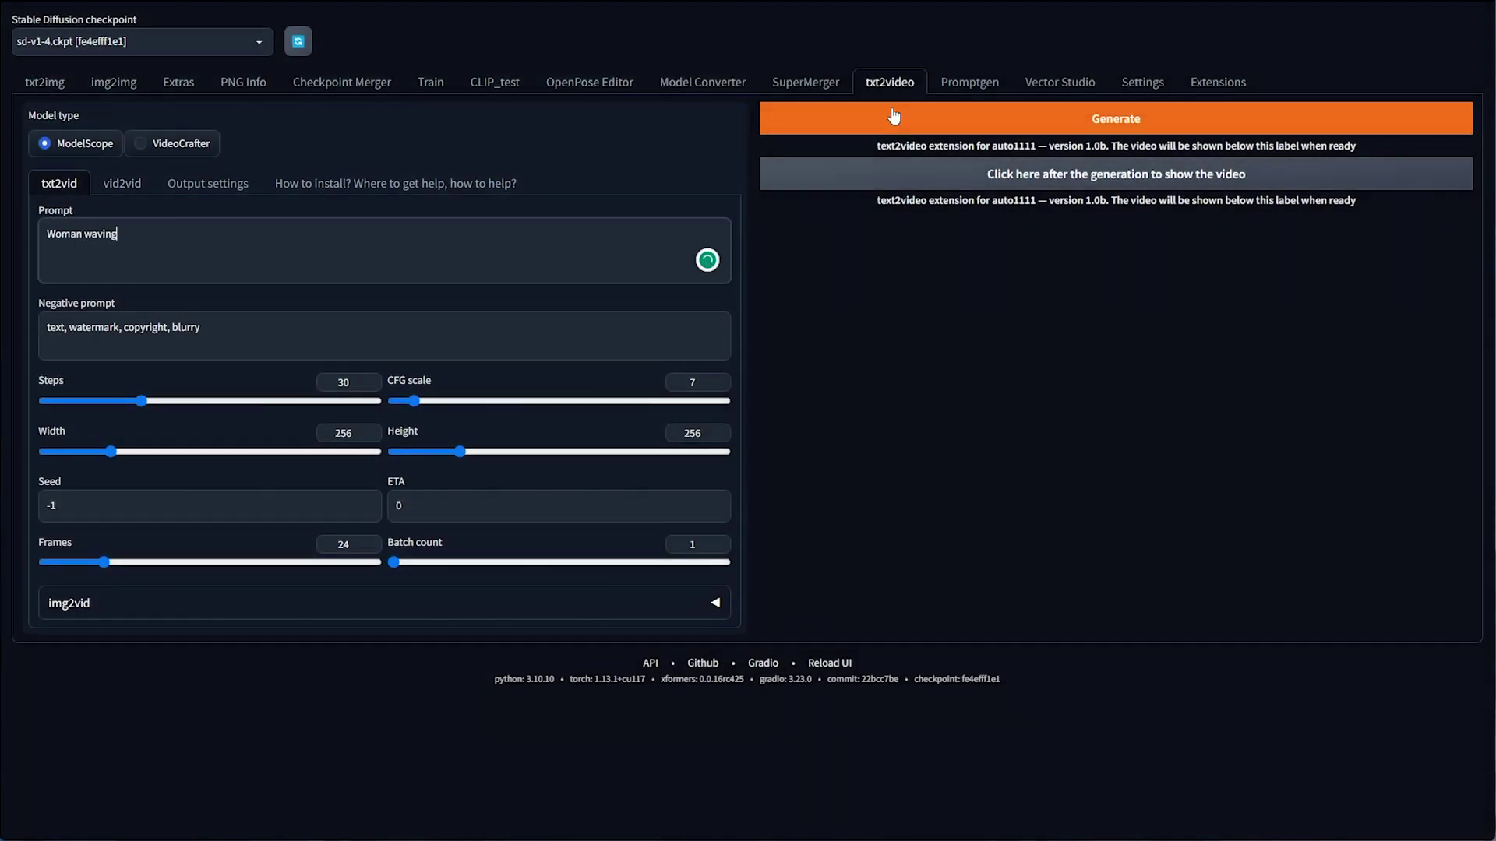
click(893, 117)
click(421, 808)
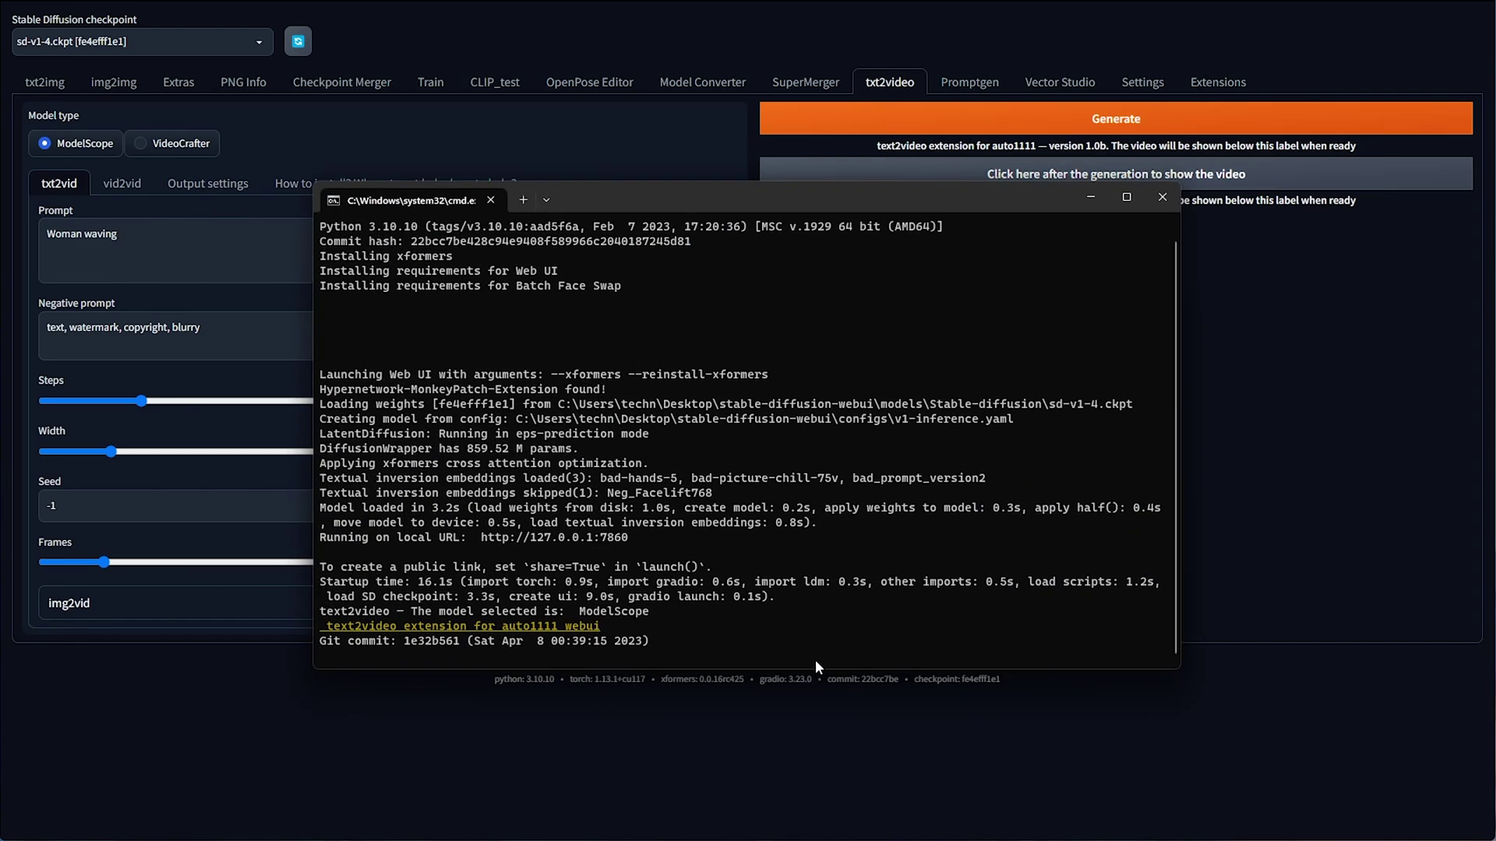
key(ctrl+shift+Escape)
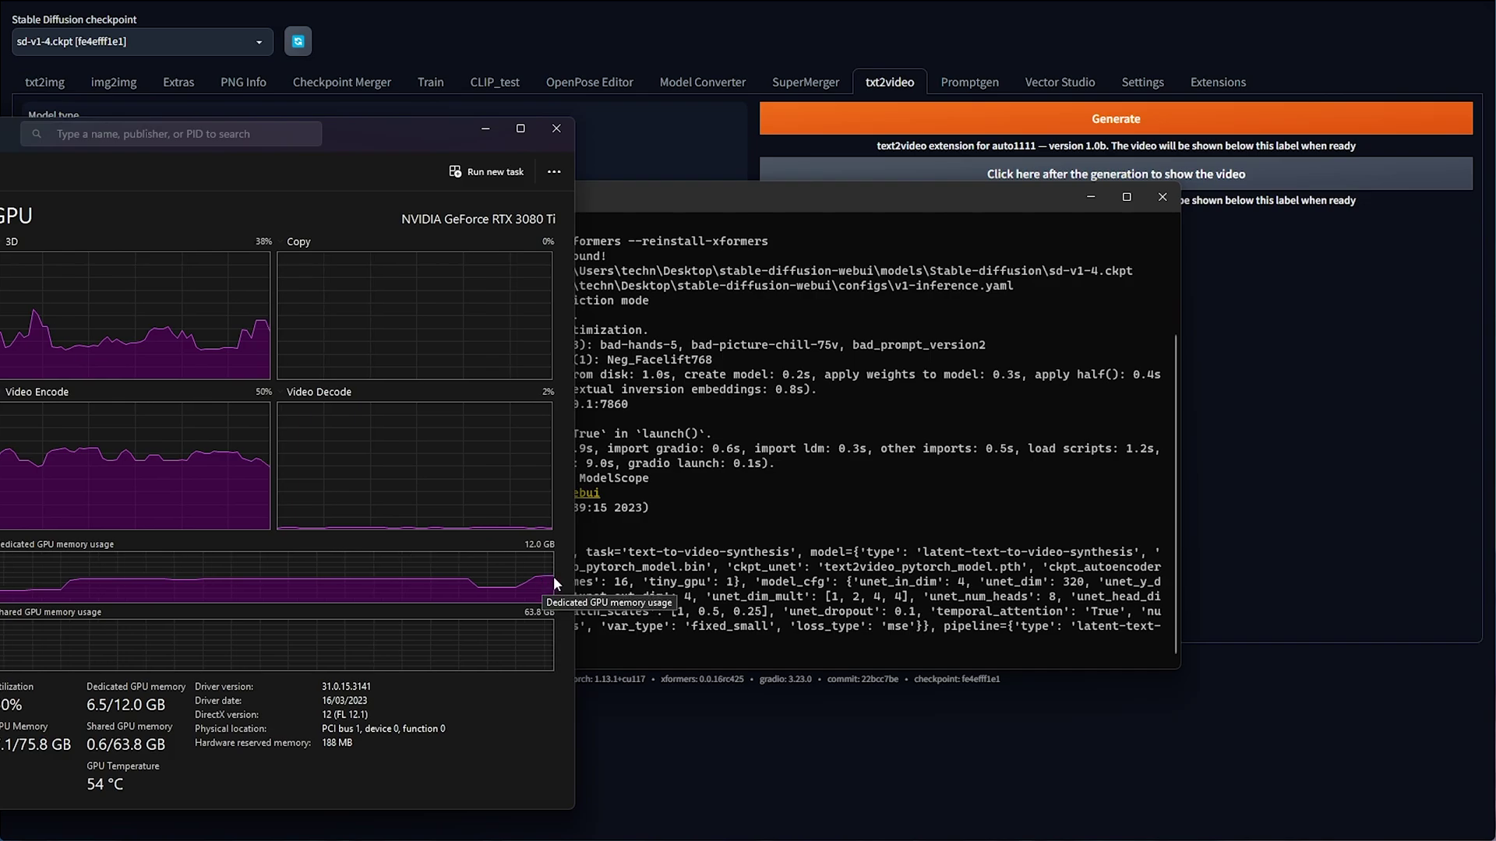
click(667, 592)
drag(889, 190, 1147, 349)
drag(444, 132, 419, 123)
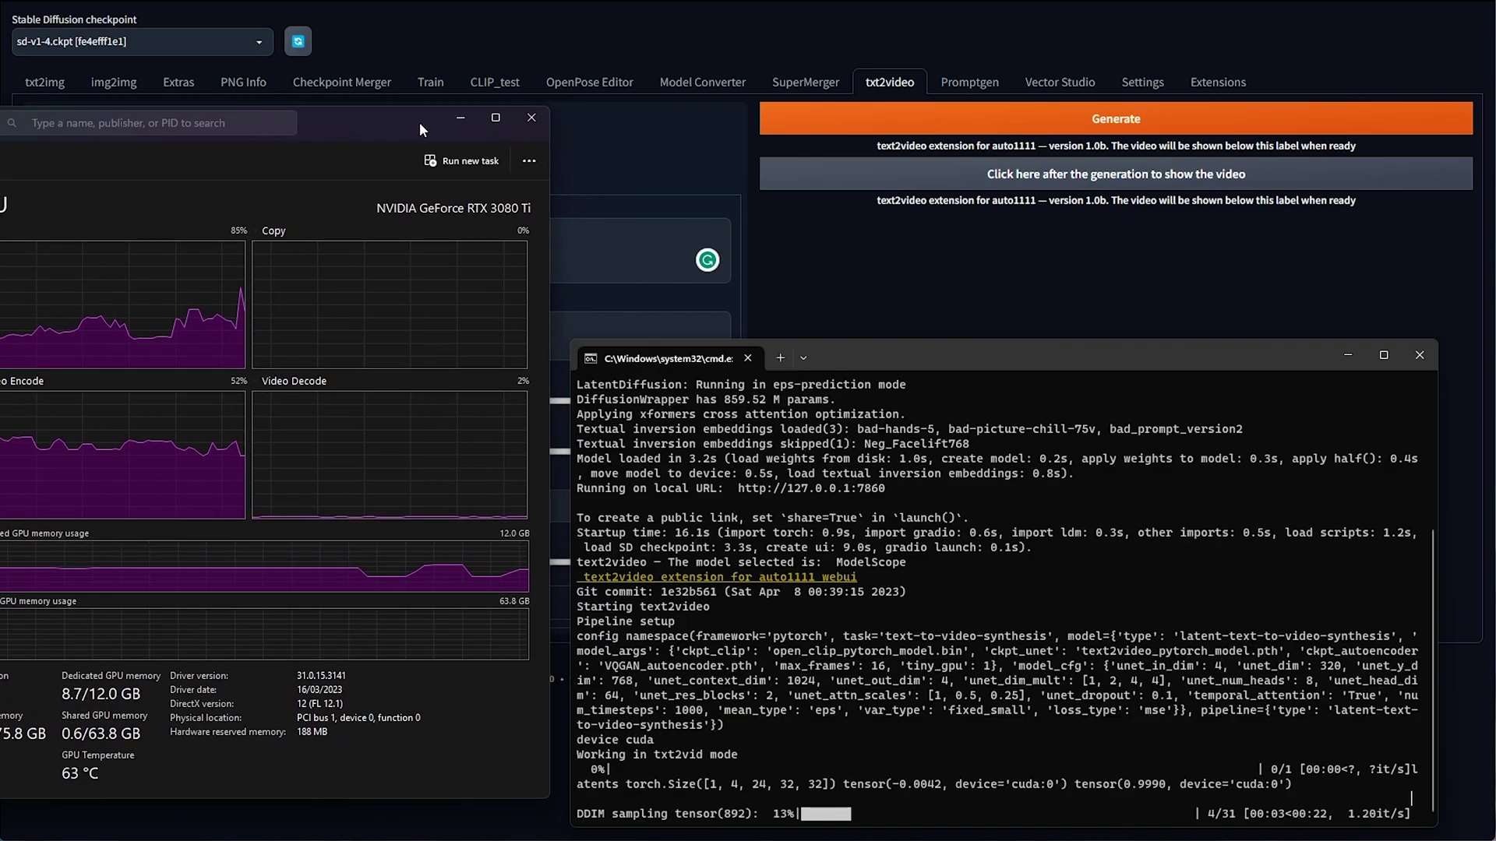
click(460, 118)
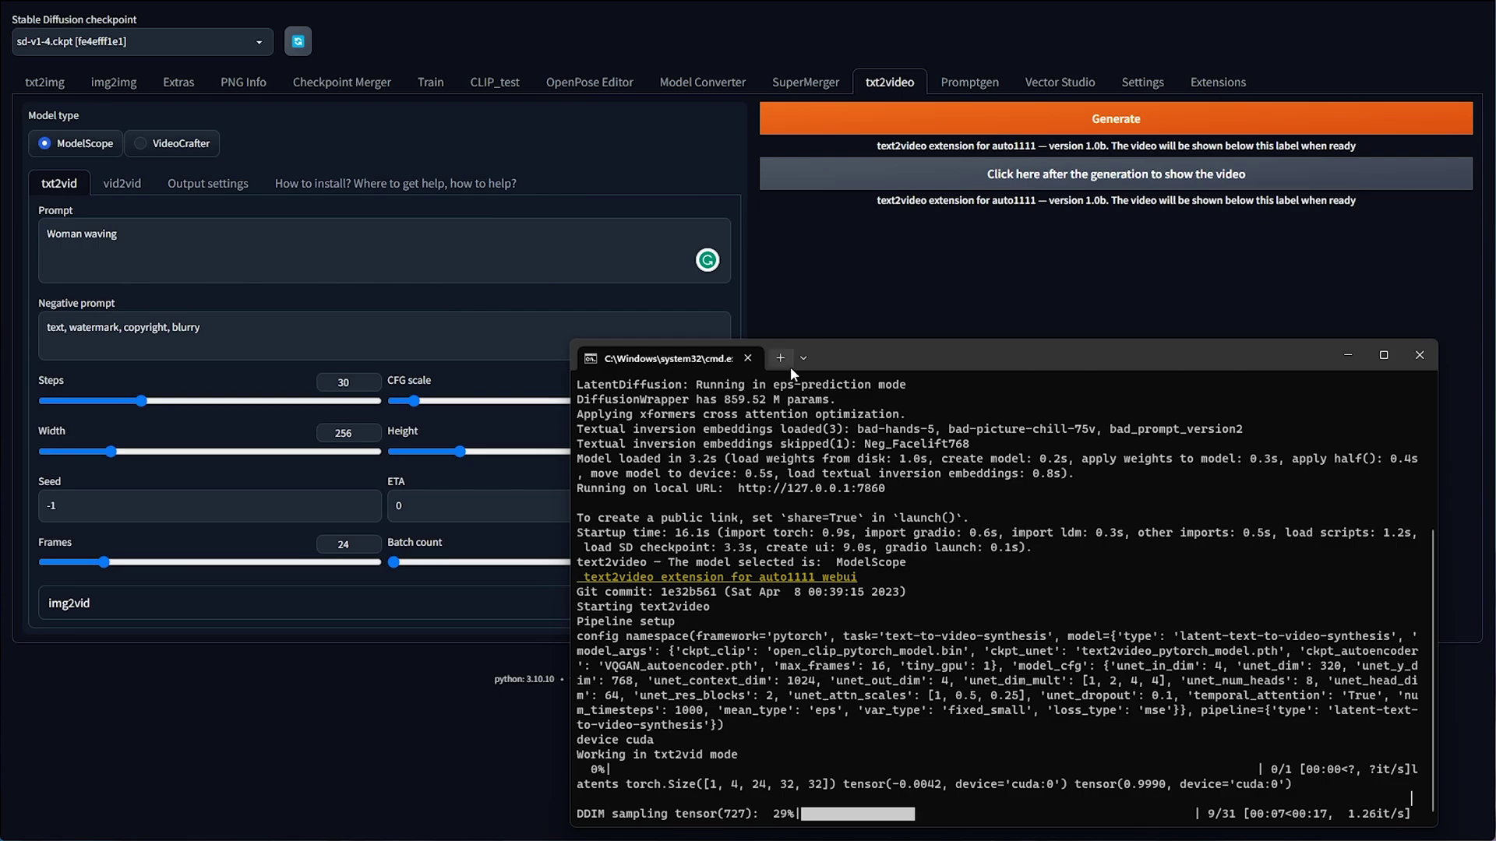
drag(623, 357, 366, 199)
- Copy the outputs/img2img-images/text2video result folder path from the console
click(218, 539)
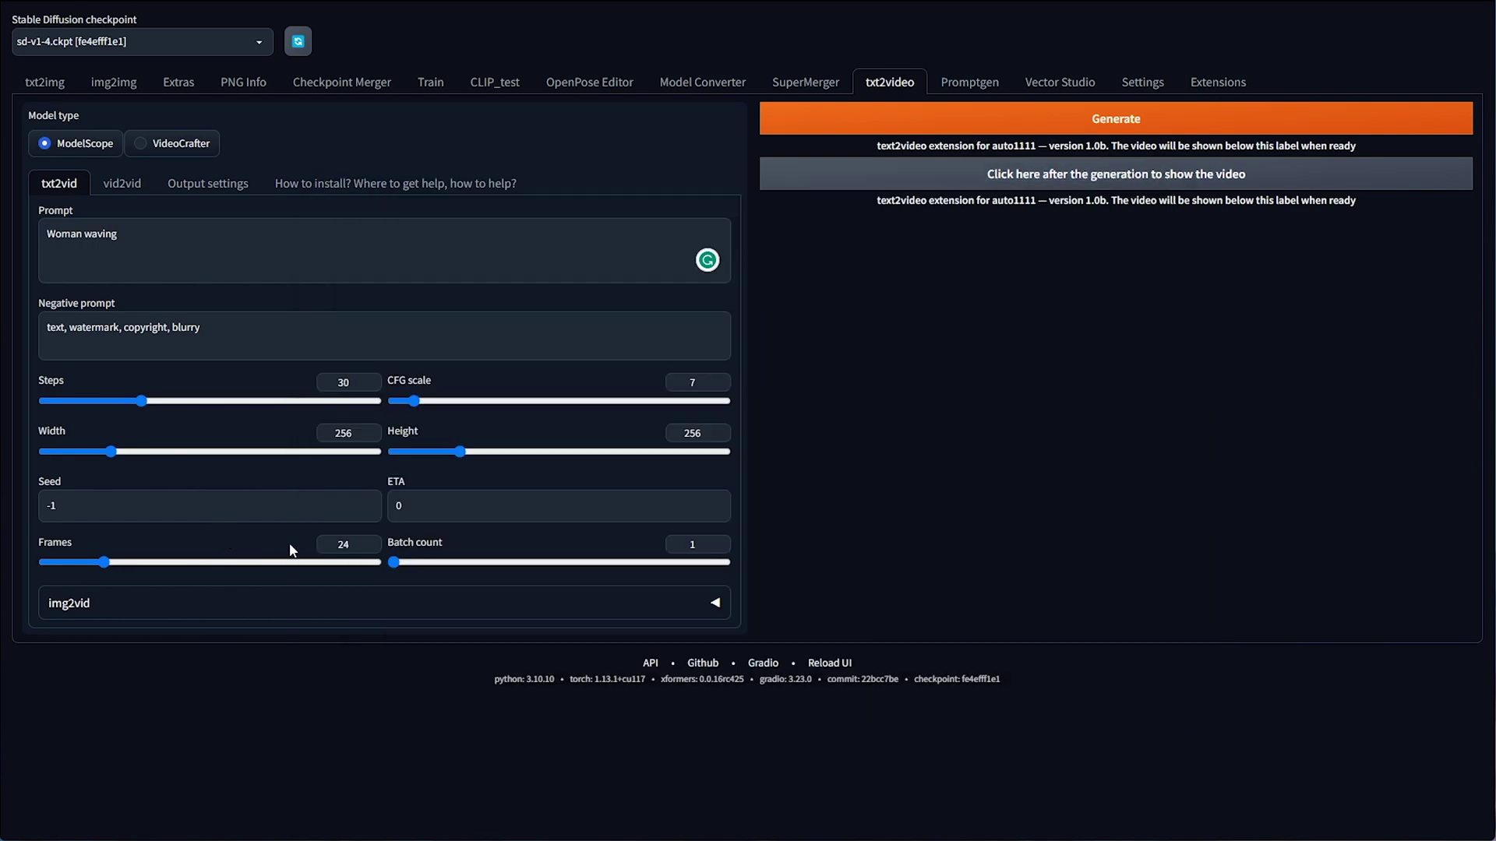
key(alt+Tab)
mouse_move(587, 201)
mouse_down()
mouse_move(1029, 653)
mouse_move(802, 653)
mouse_move(728, 325)
mouse_move(586, 219)
mouse_up()
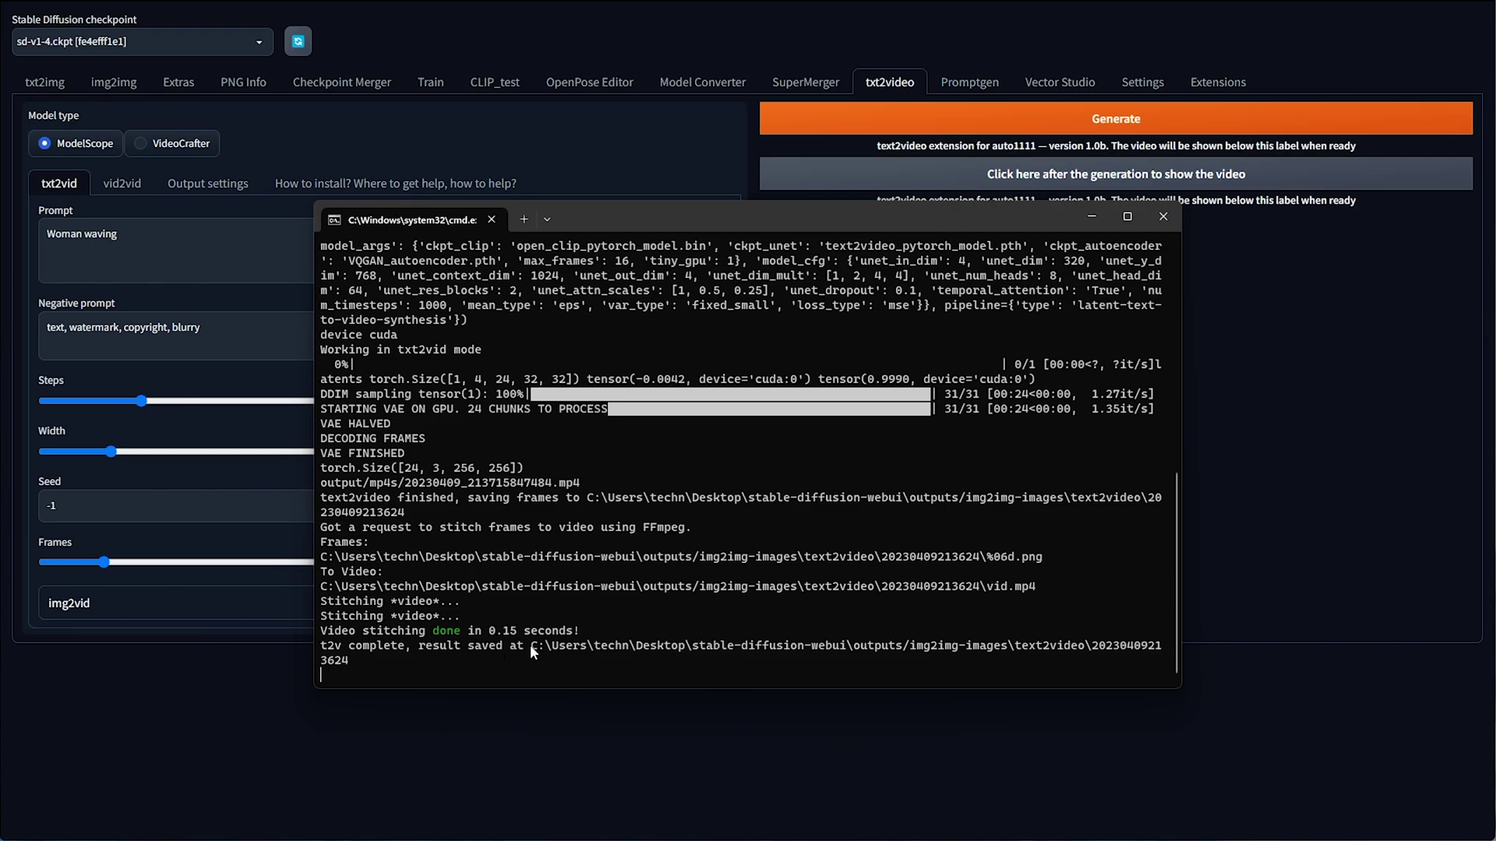
drag(530, 643, 849, 645)
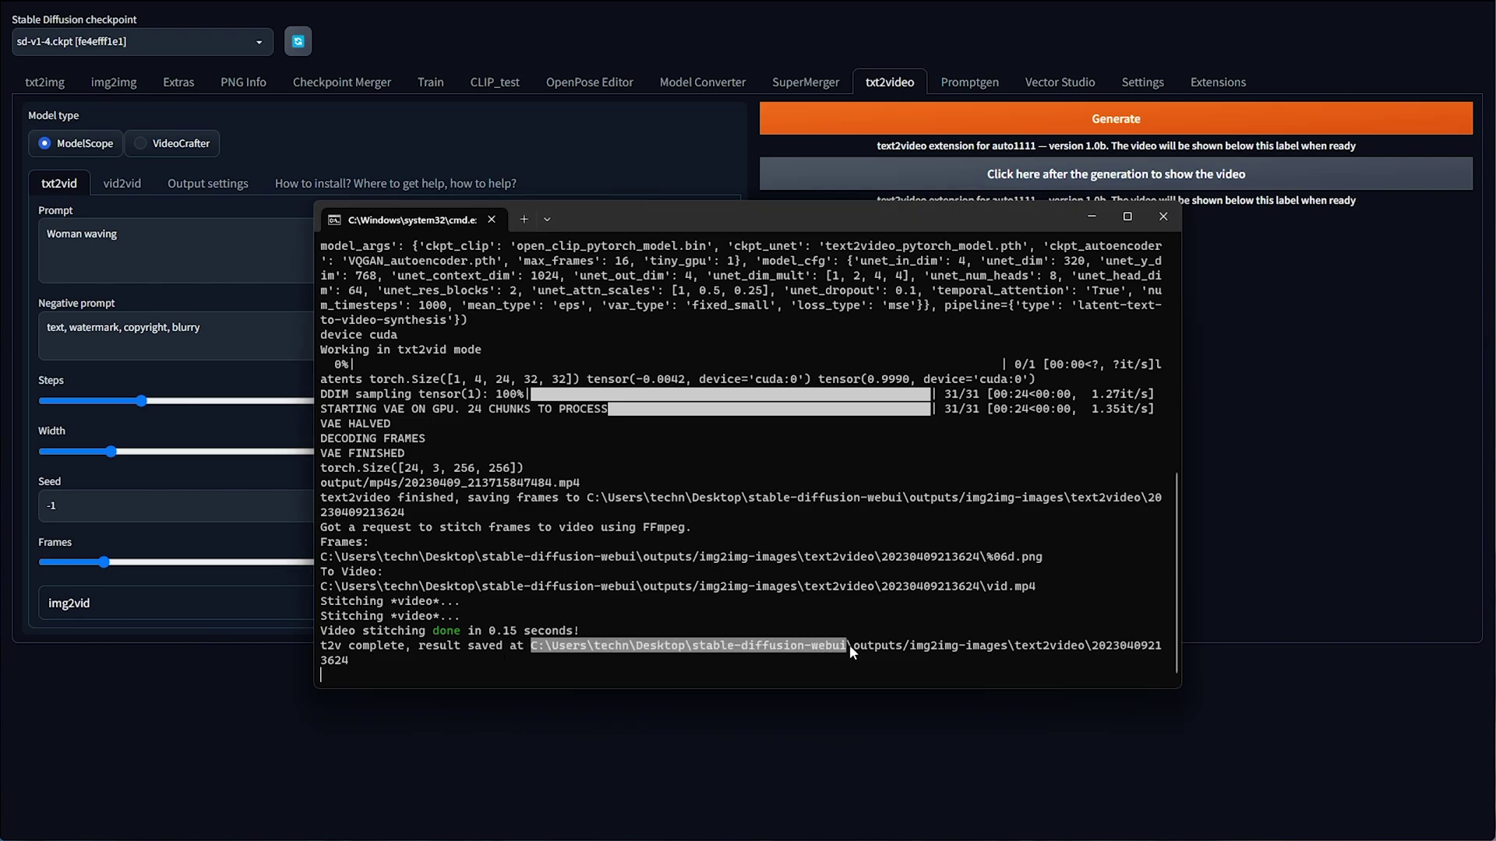
right_click(906, 652)
click(1092, 216)
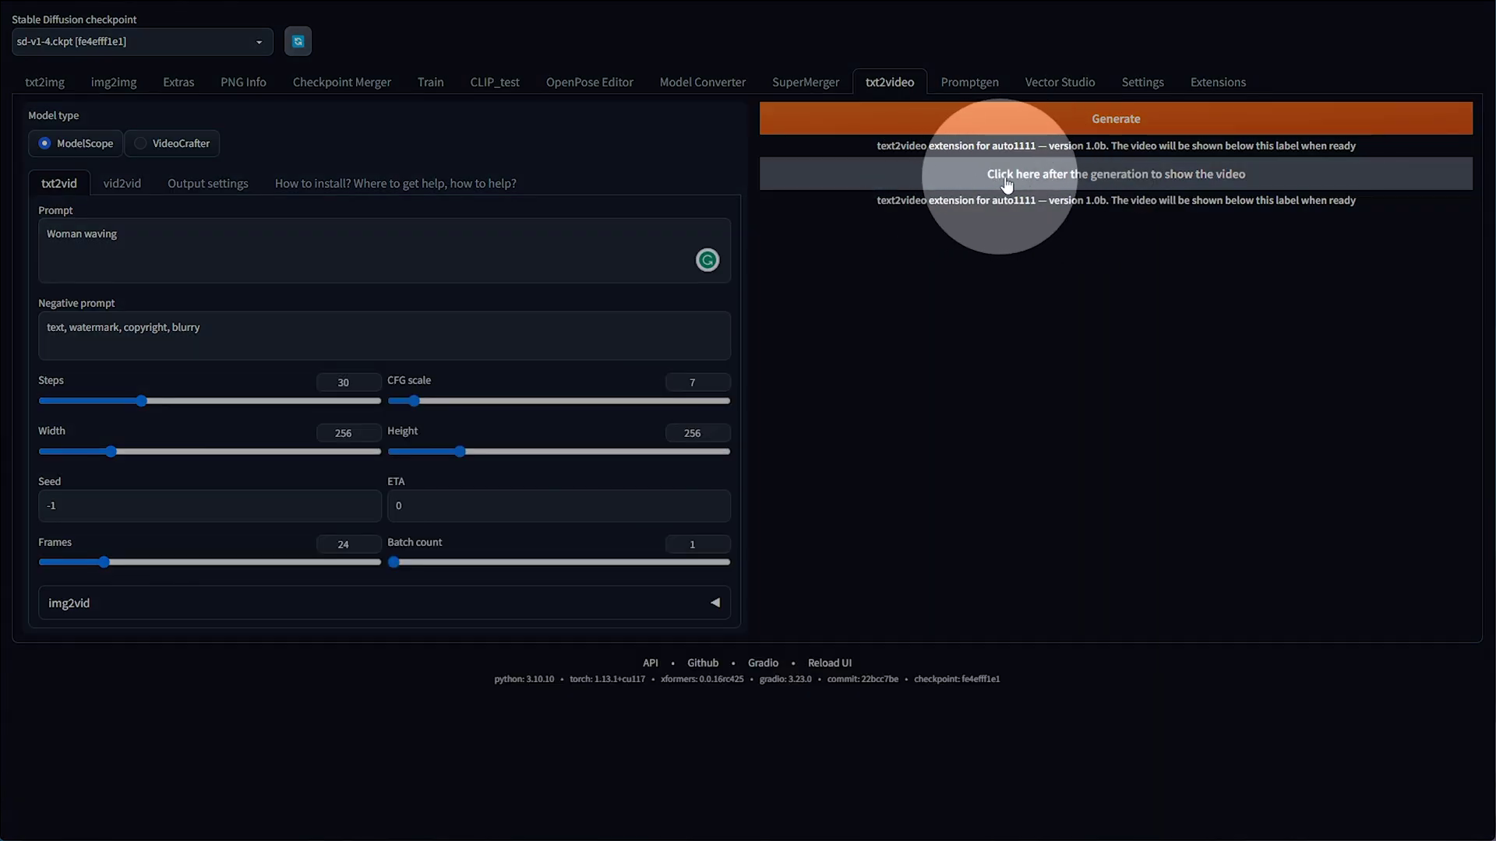
- Show the generated 'Woman waving' clip of a woman raising her arms by water
click(1182, 189)
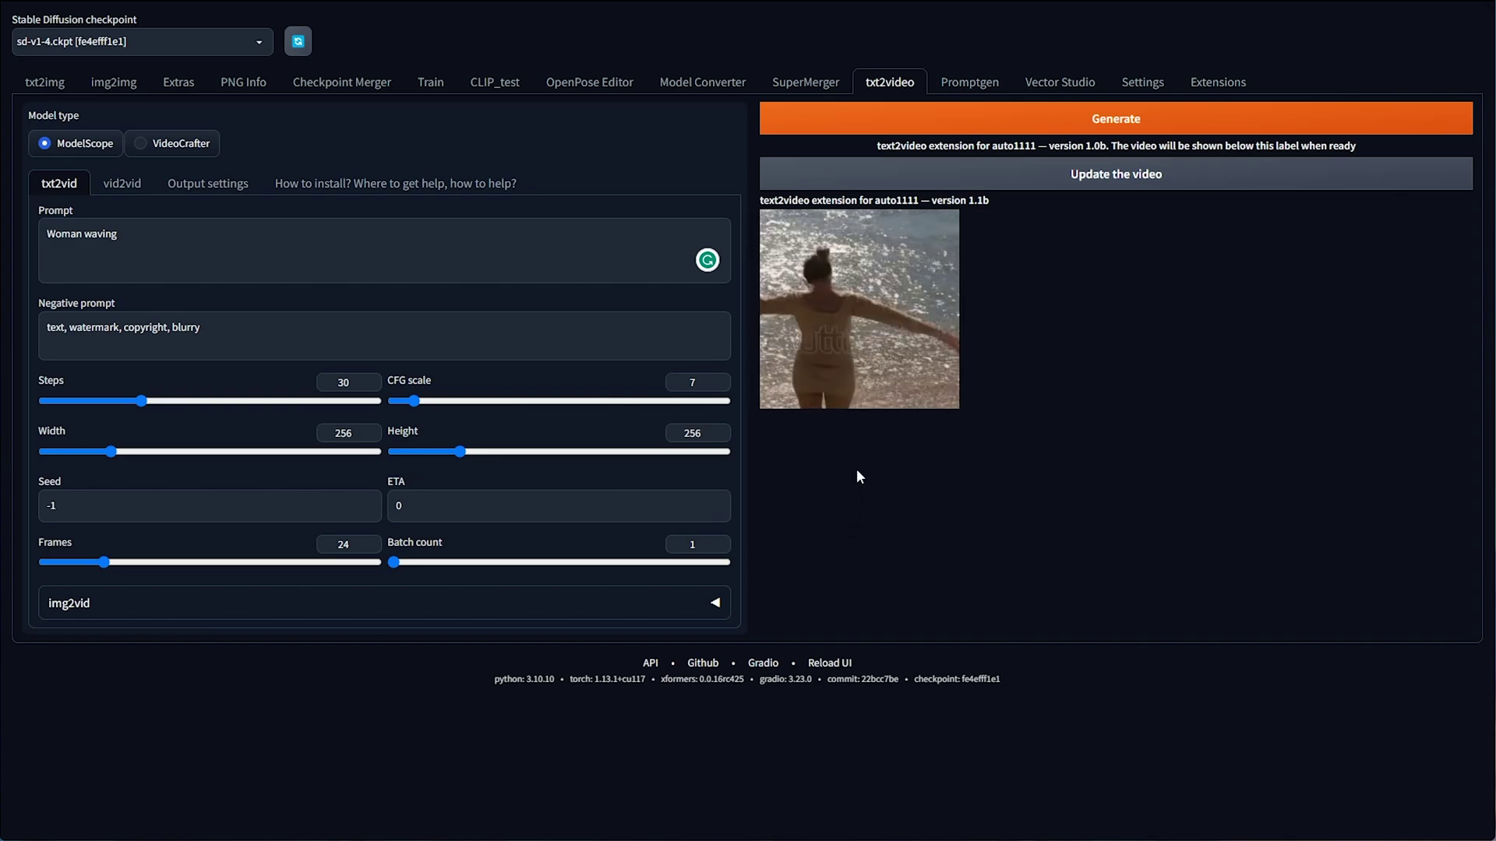
mouse_move(812, 330)
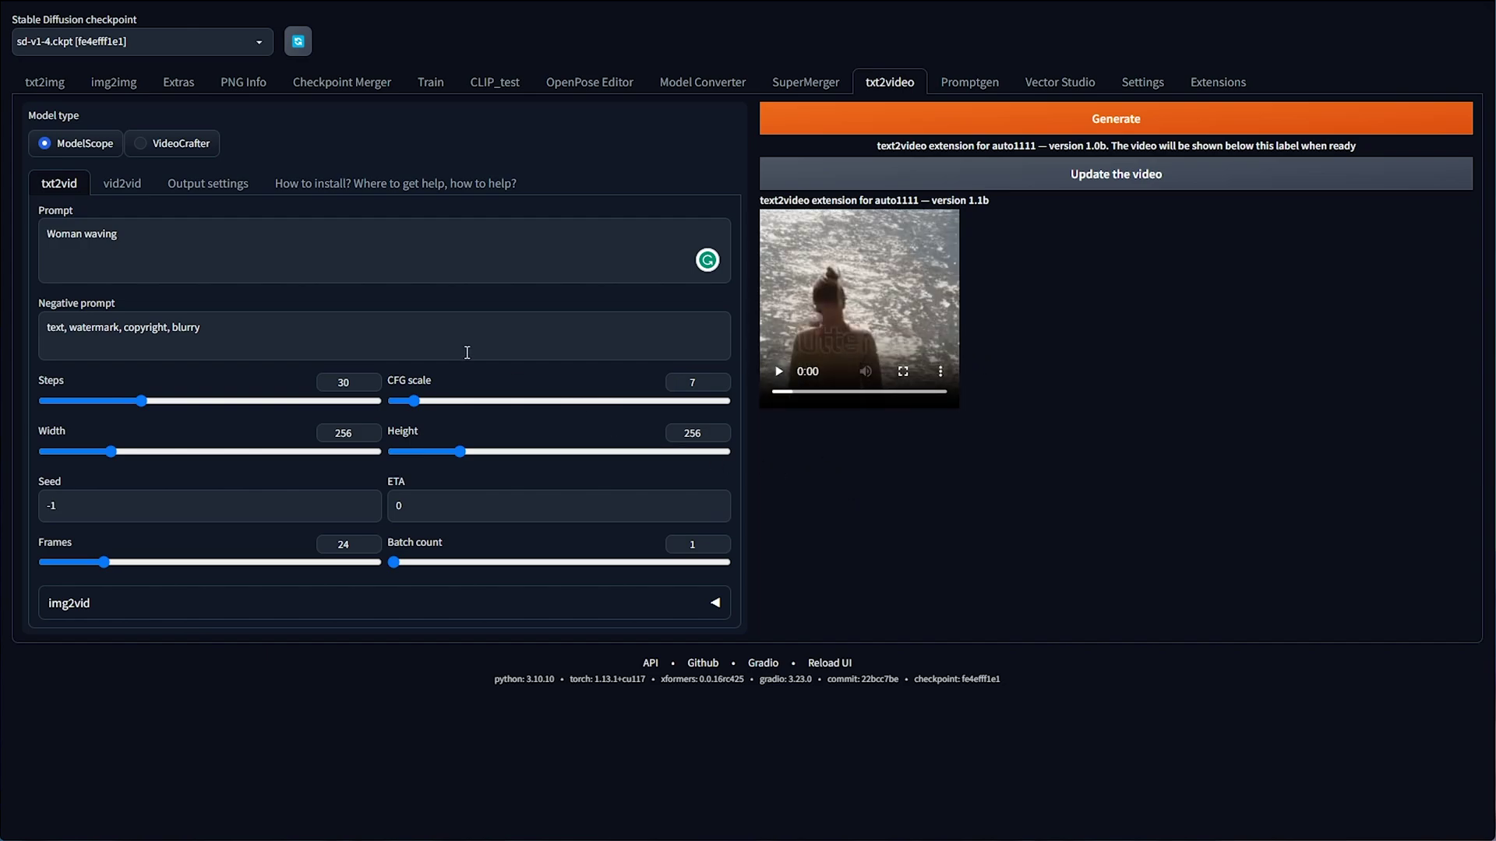
- Switch the model type to VideoCrafter, start generating, and check GPU usage in Task Manager
click(167, 151)
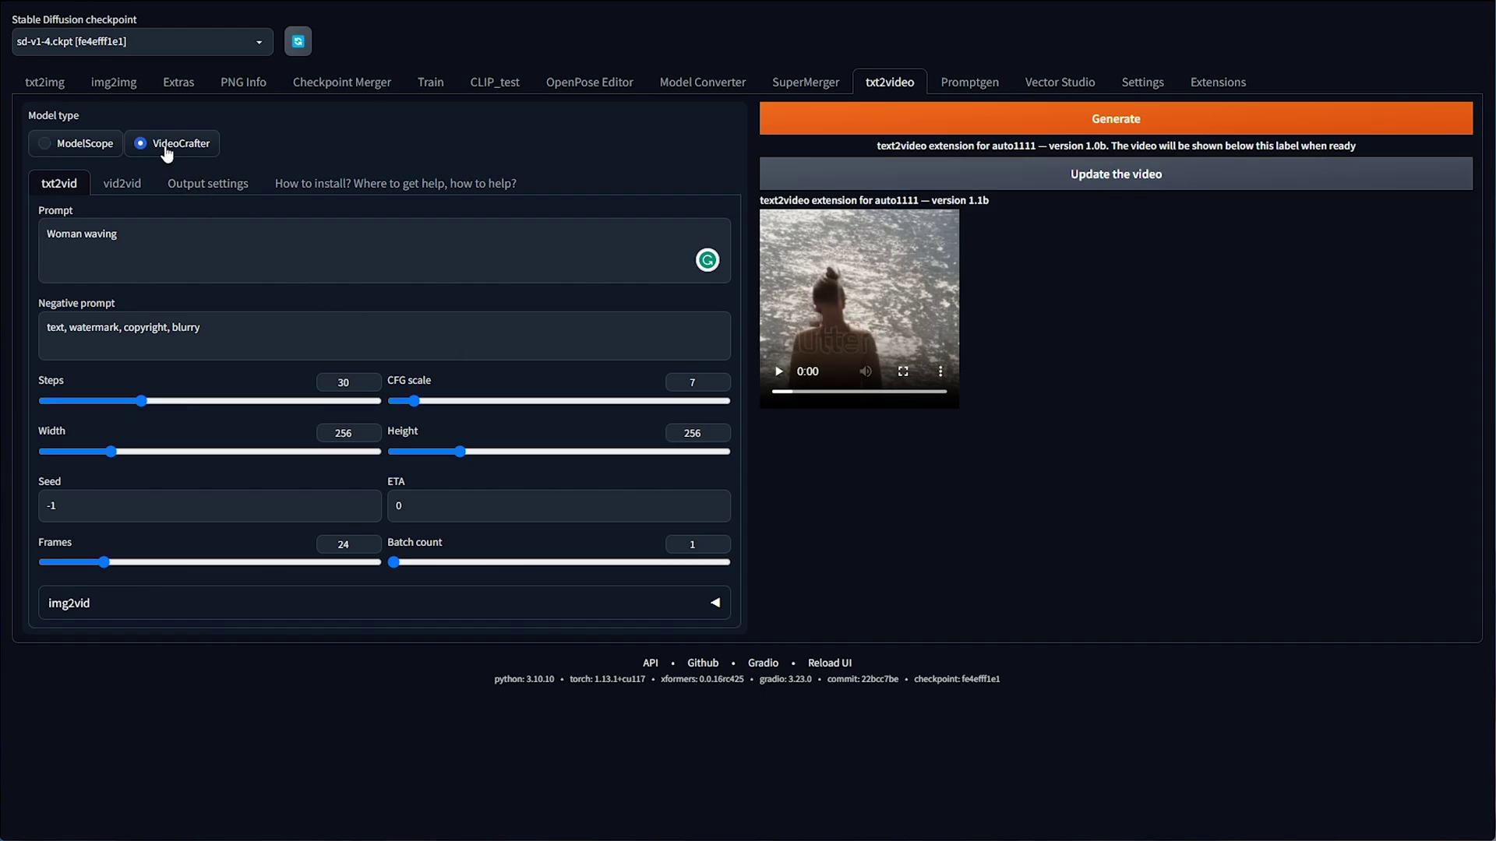
click(932, 116)
drag(719, 199, 956, 287)
key(ctrl+shift+Escape)
drag(418, 68, 355, 70)
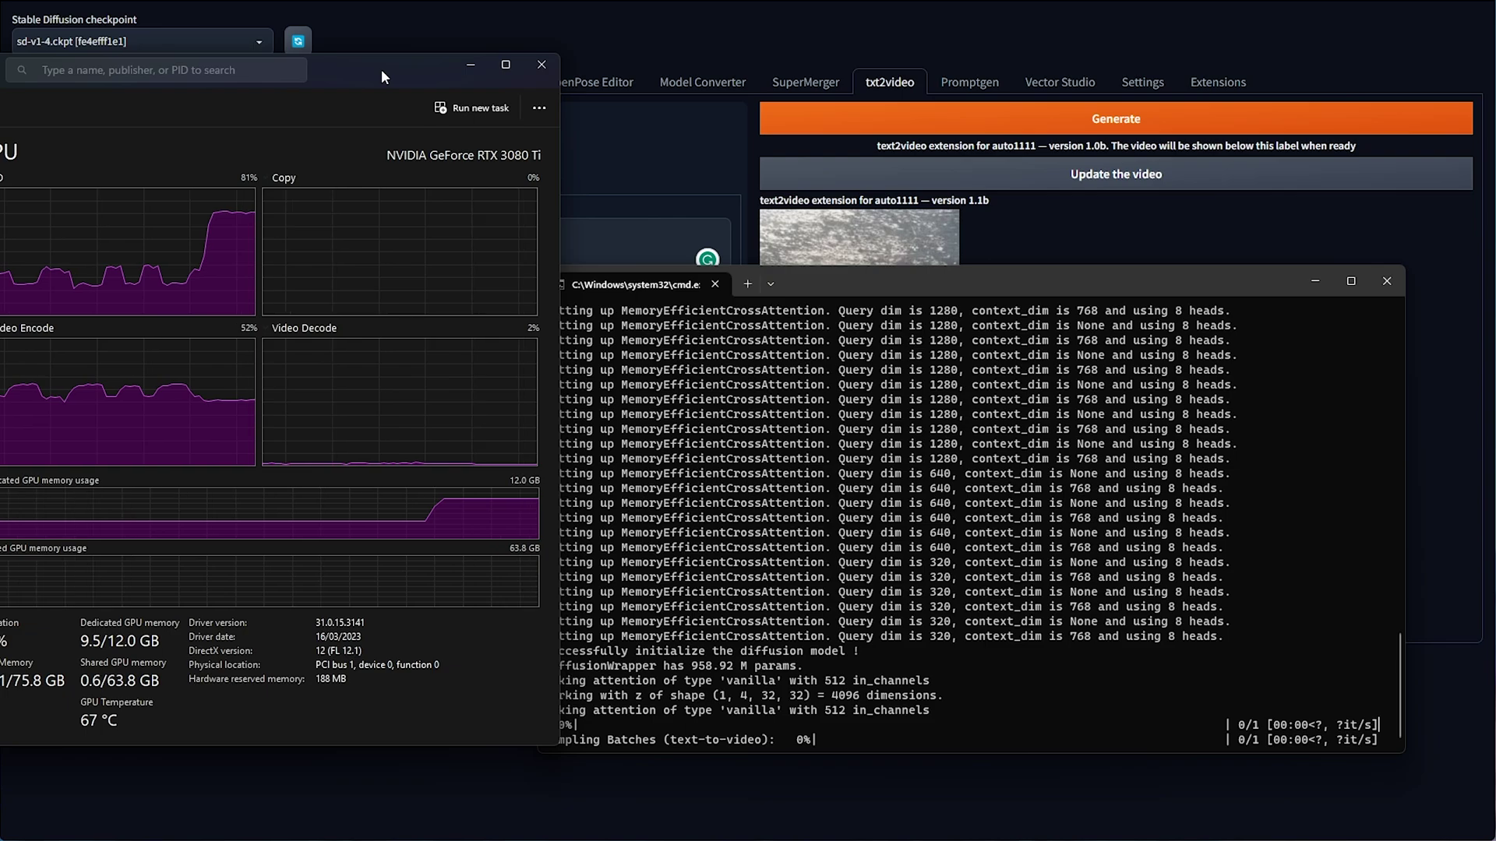
click(470, 65)
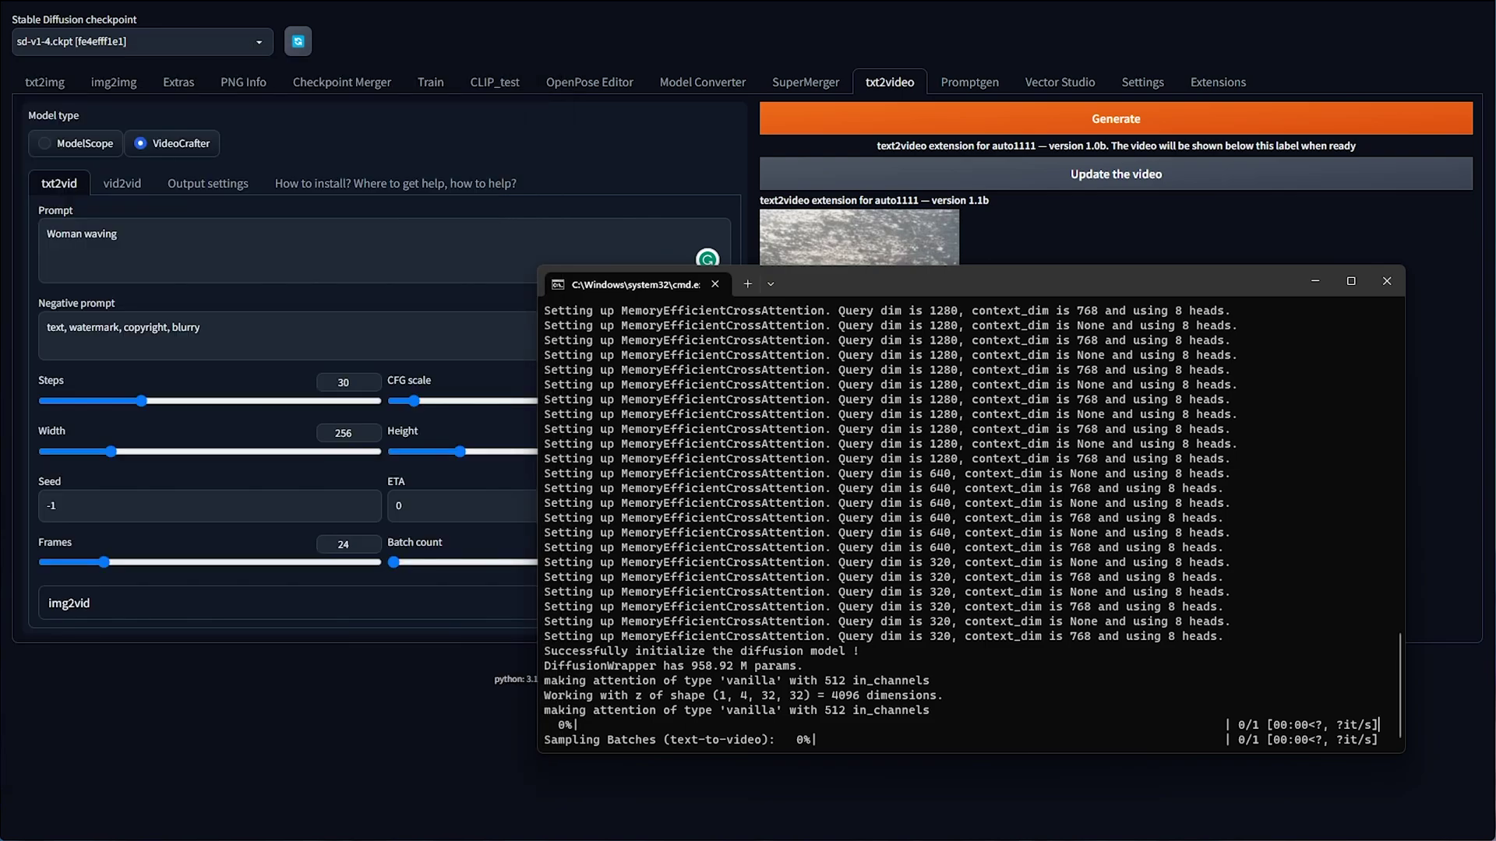
- Find the 19.45-second run time in the console log
drag(922, 282, 698, 197)
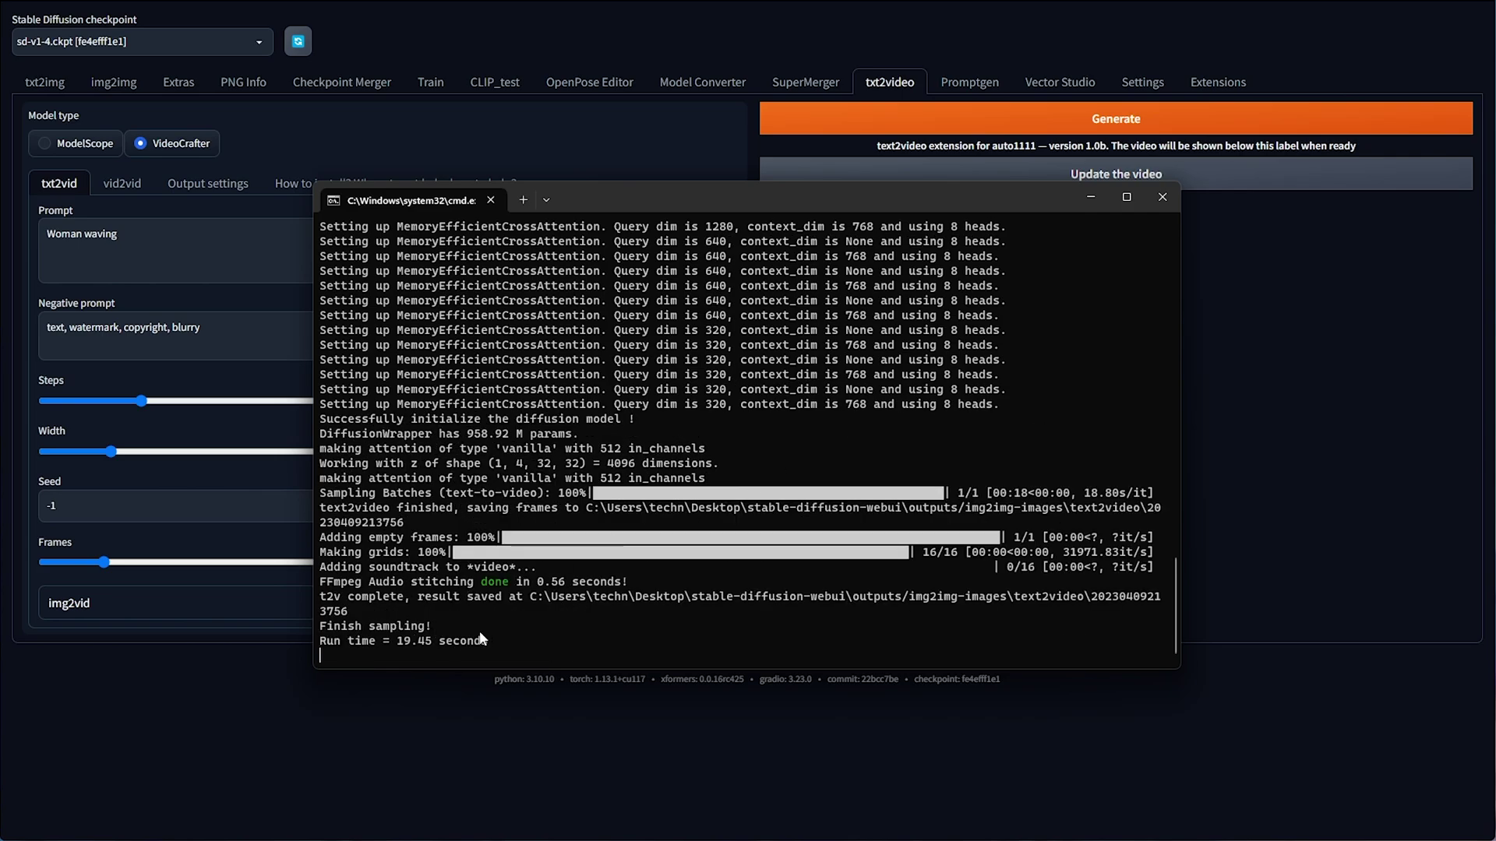
drag(481, 637, 295, 639)
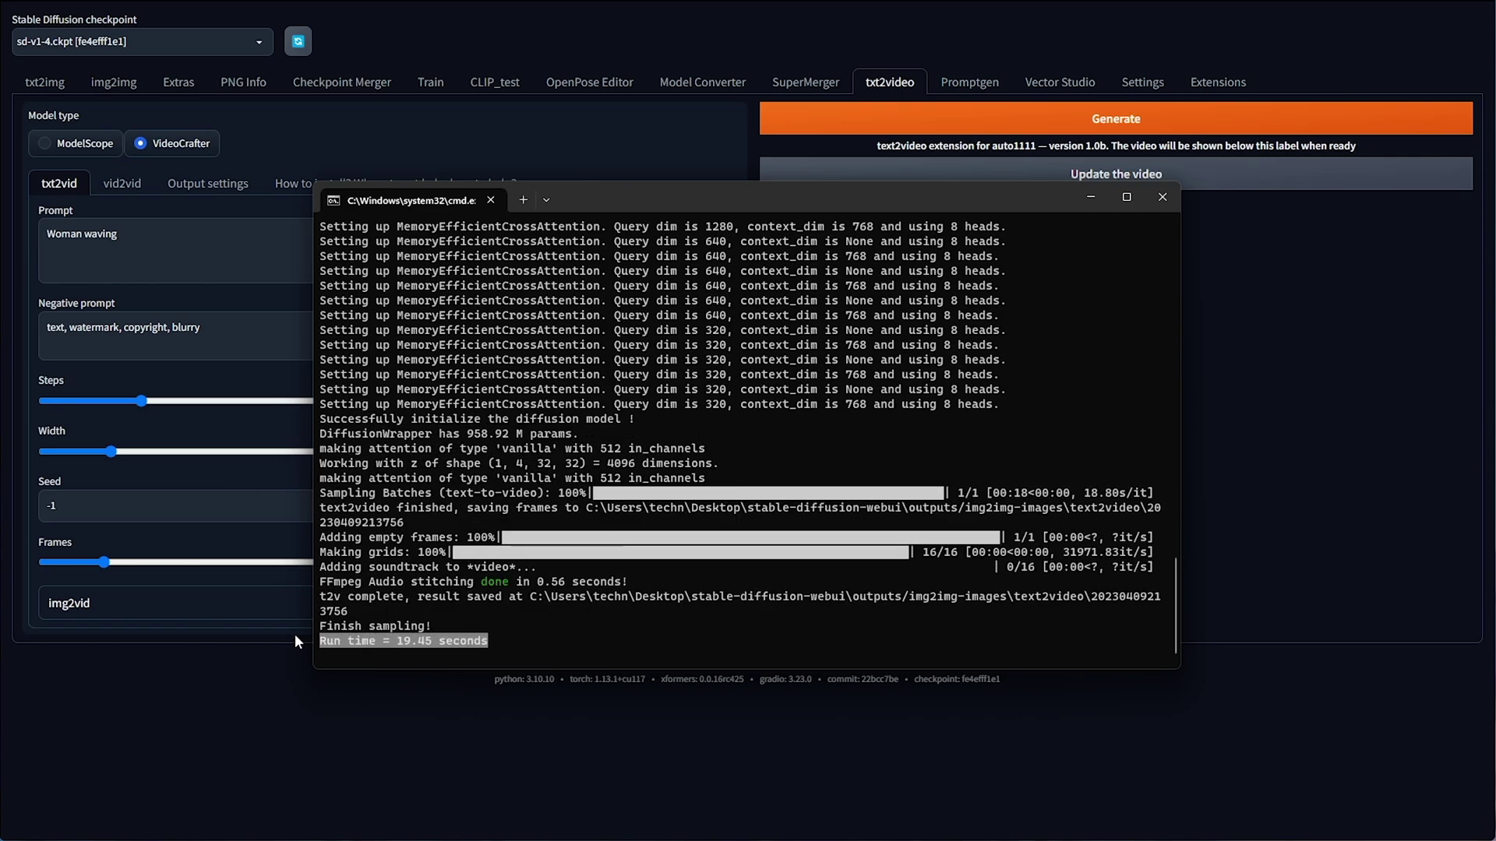
scroll(615, 591, up, 15)
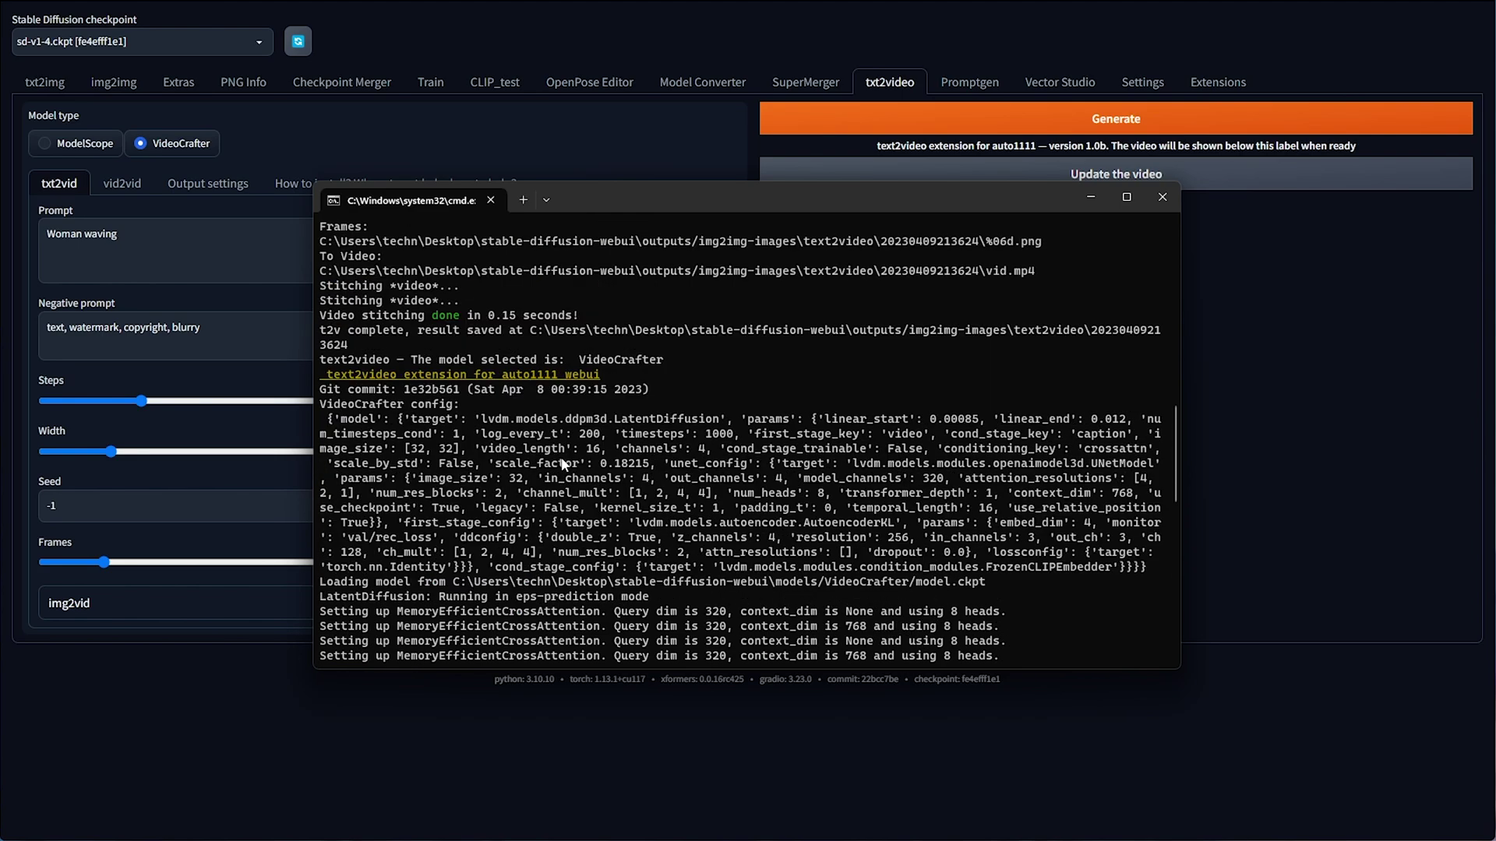
scroll(577, 440, down, 7)
scroll(459, 336, up, 11)
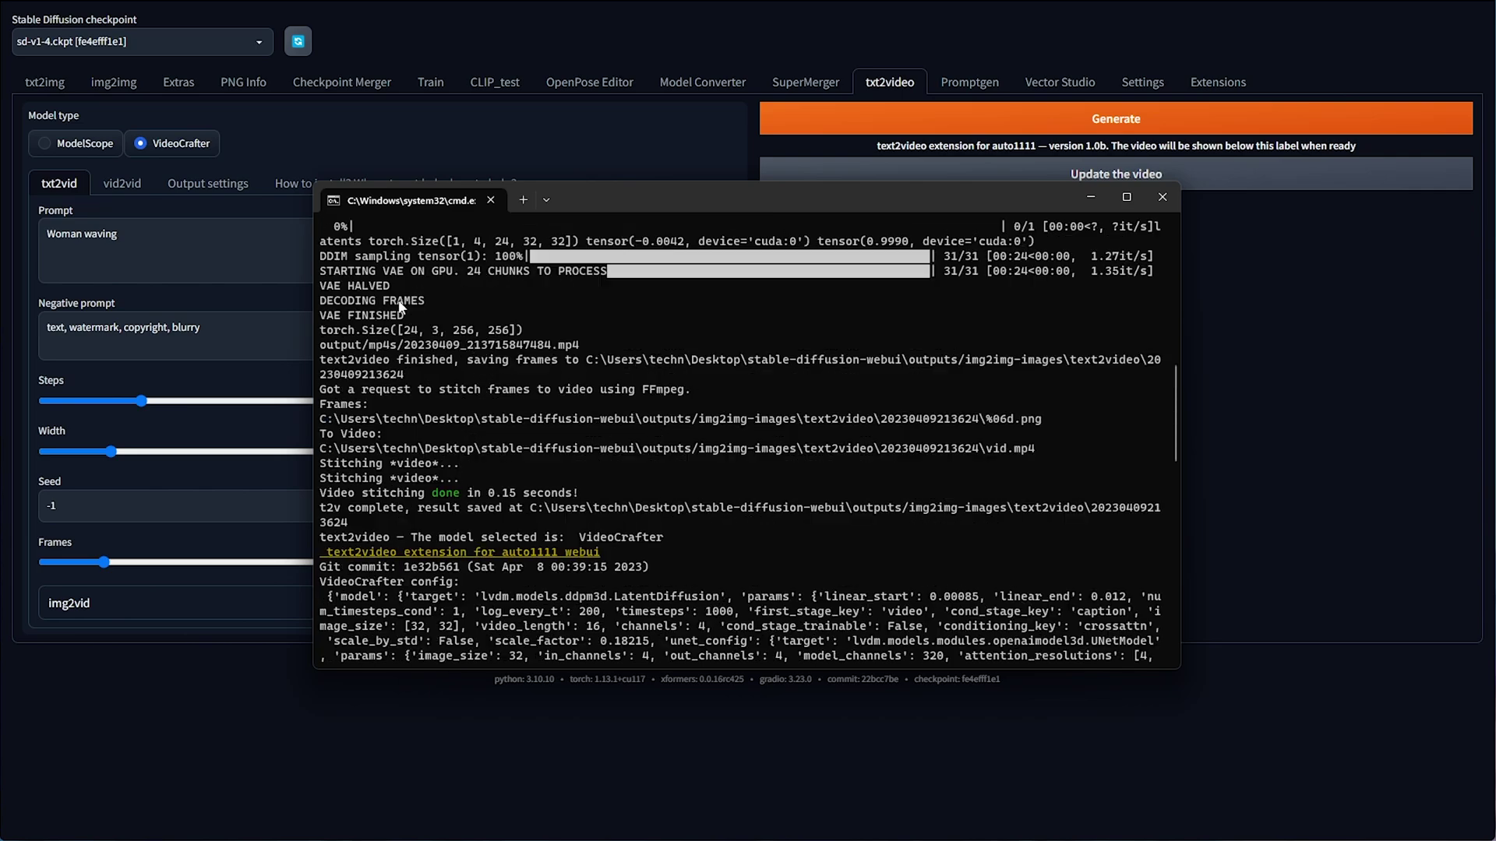
scroll(490, 451, down, 18)
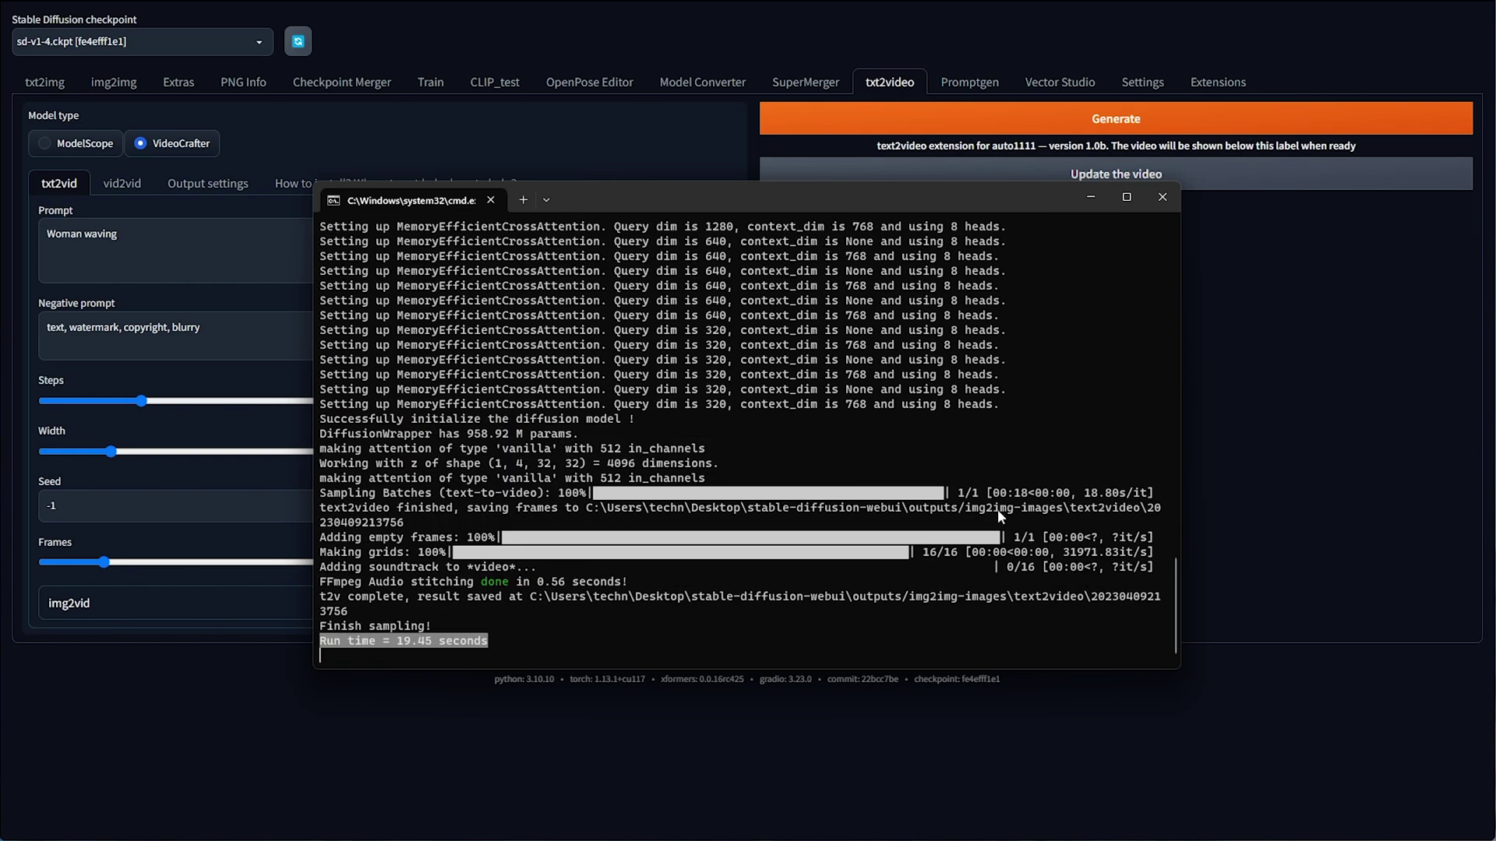
- Play and scrub the VideoCrafter clip, mute it, and set Frames to 125
click(1075, 174)
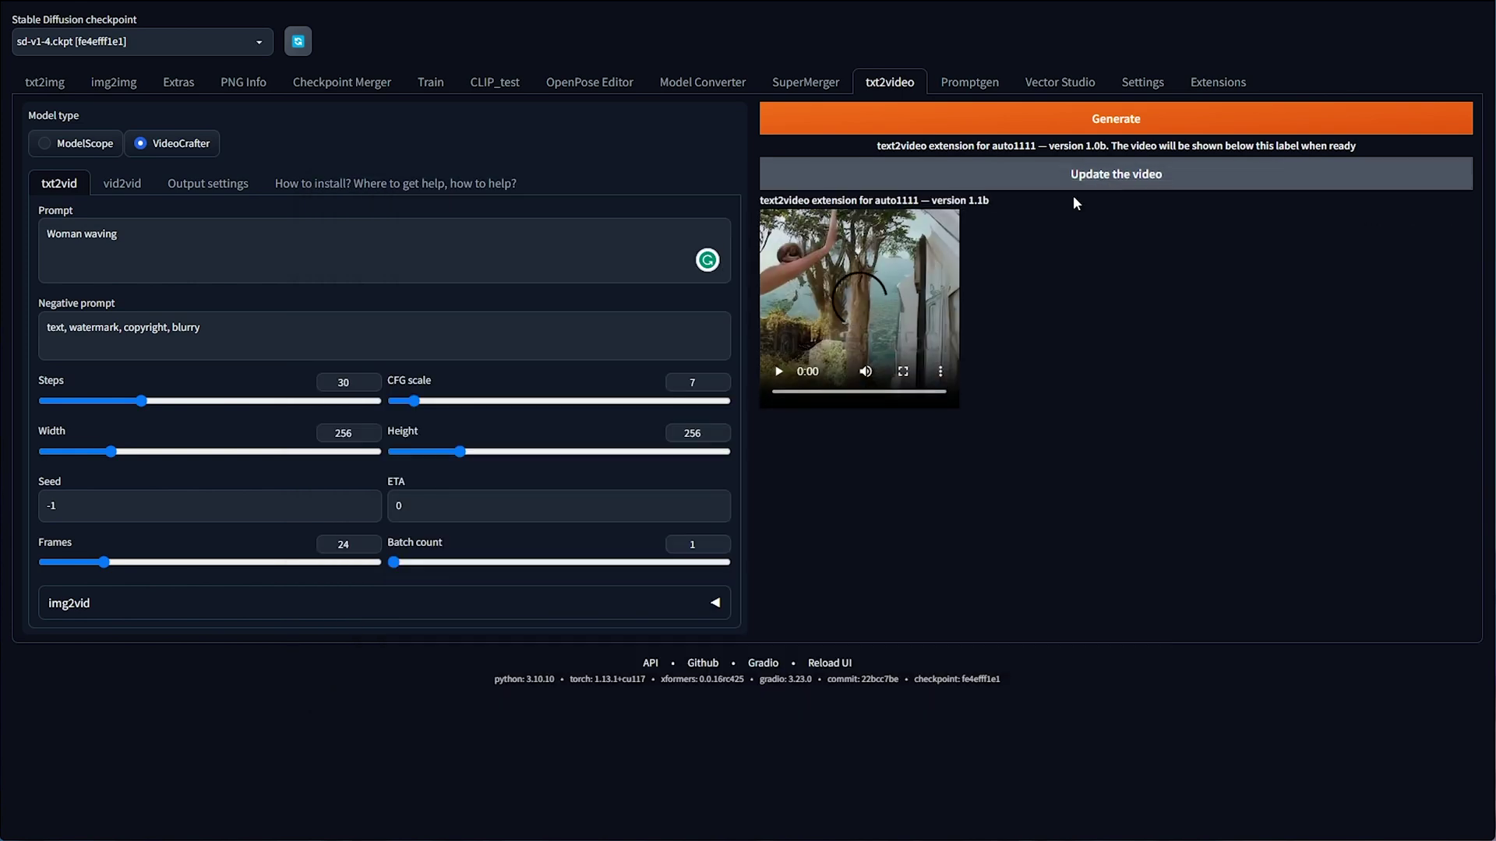
click(779, 375)
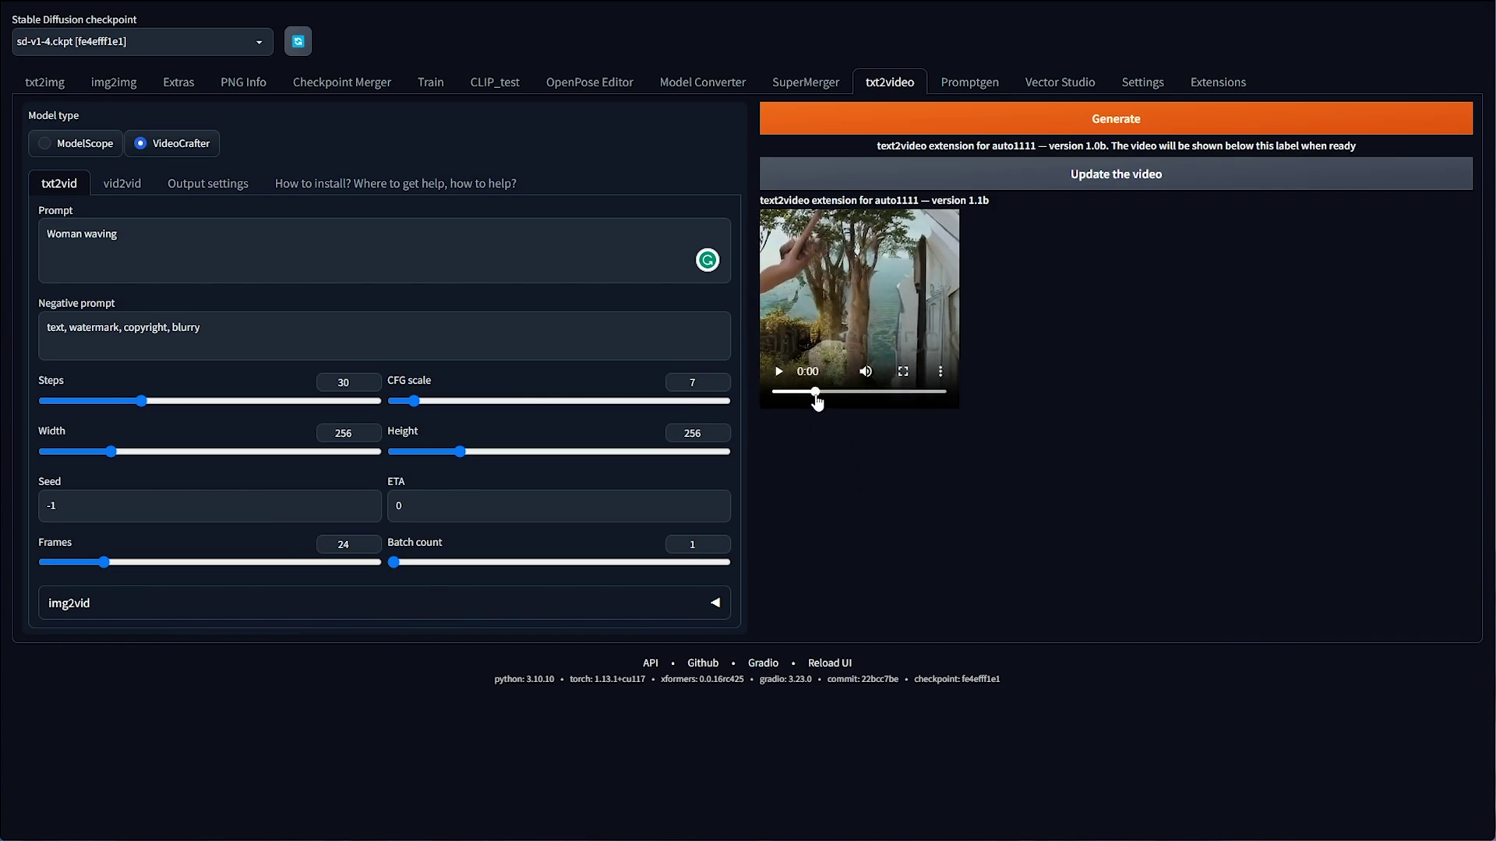
drag(816, 392, 945, 407)
click(778, 372)
click(861, 374)
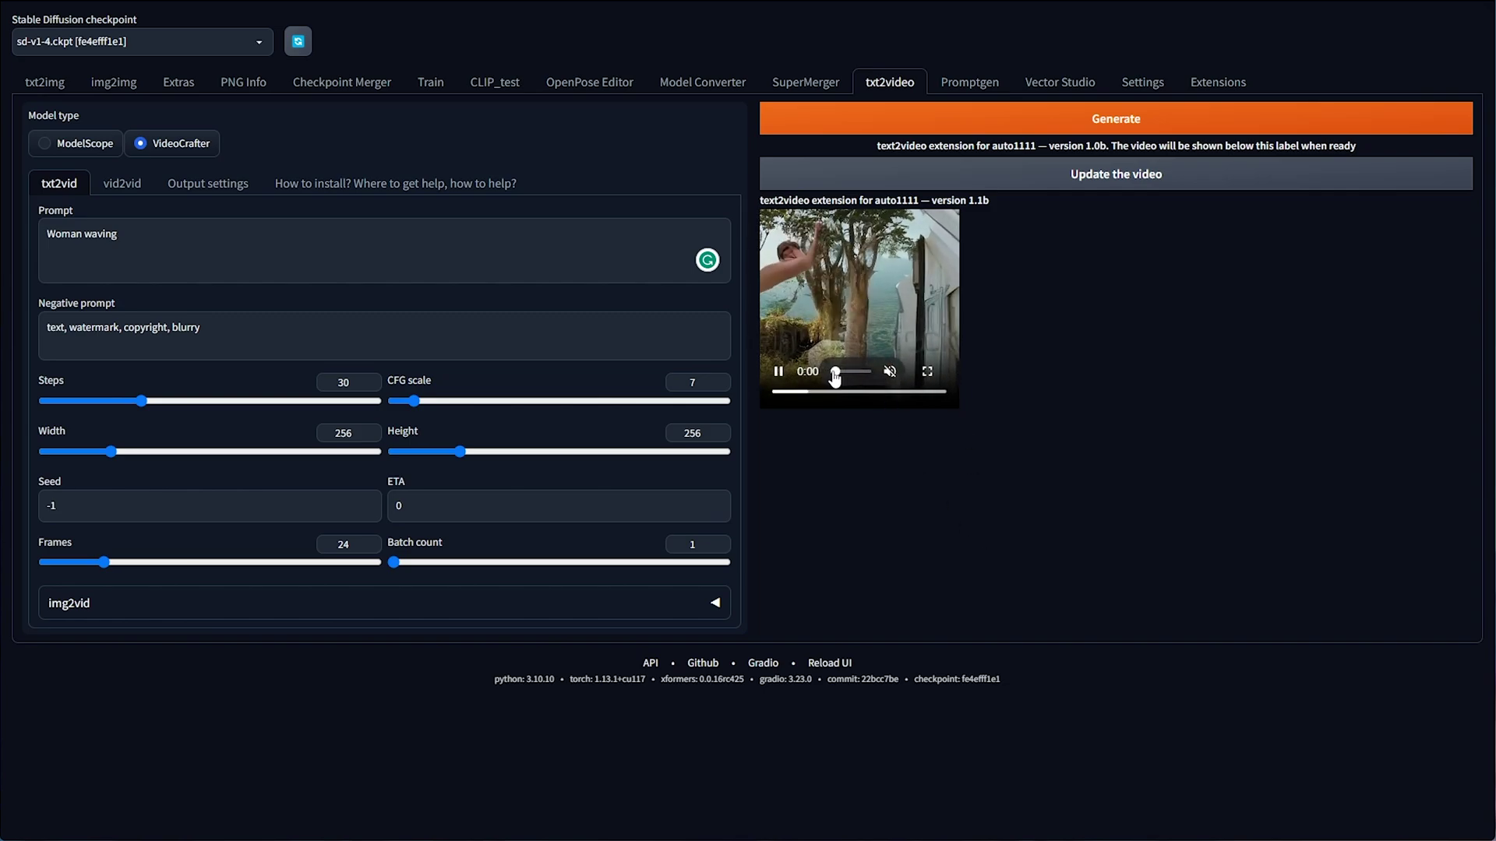
drag(106, 563, 417, 564)
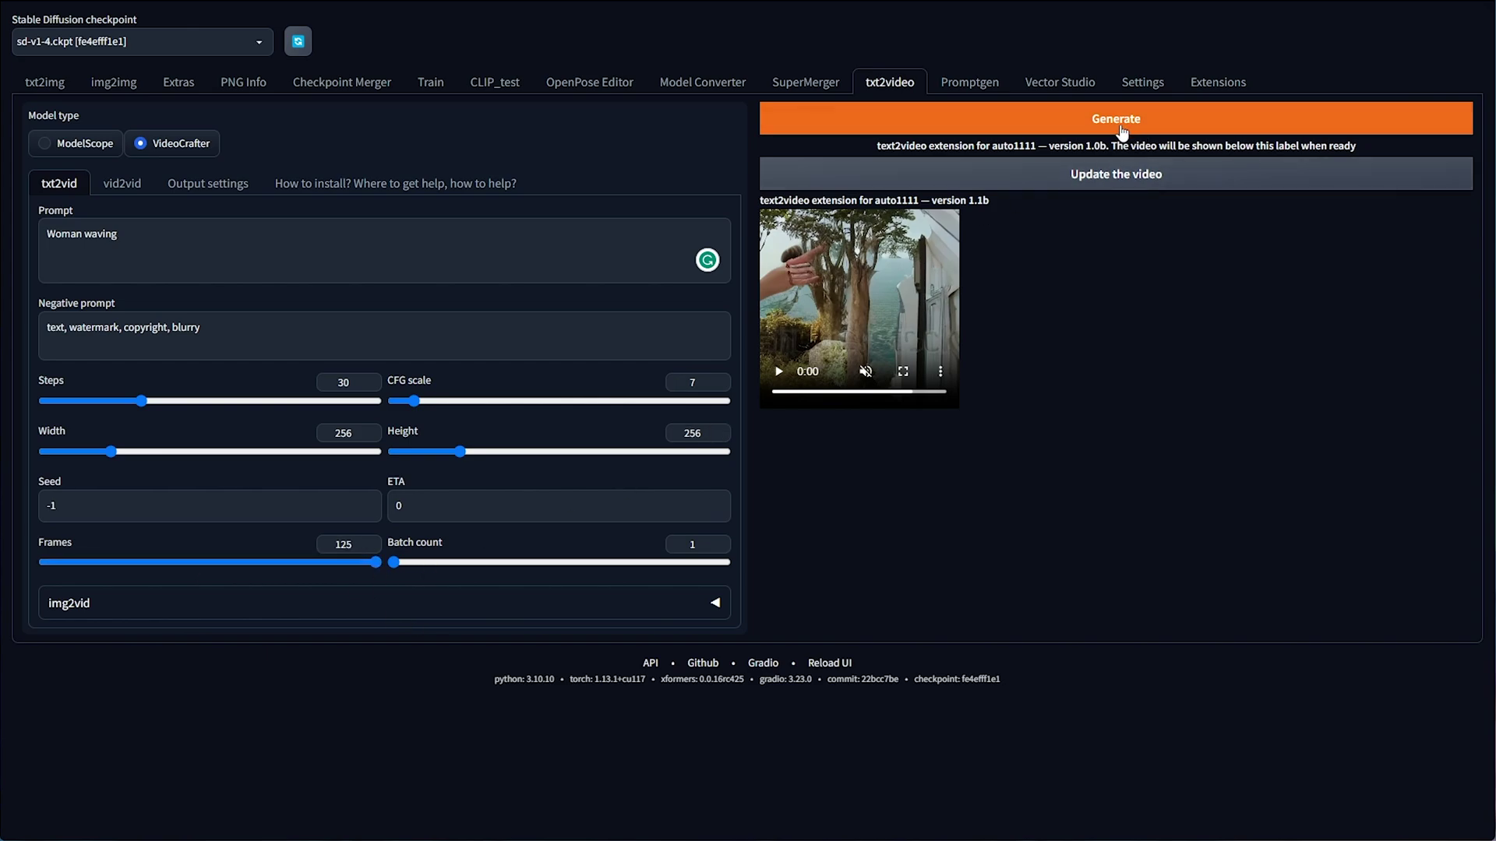
- Regenerate with the prompt 'Woman walking', then open vid2vid and remove its old input clip
double_click(282, 259)
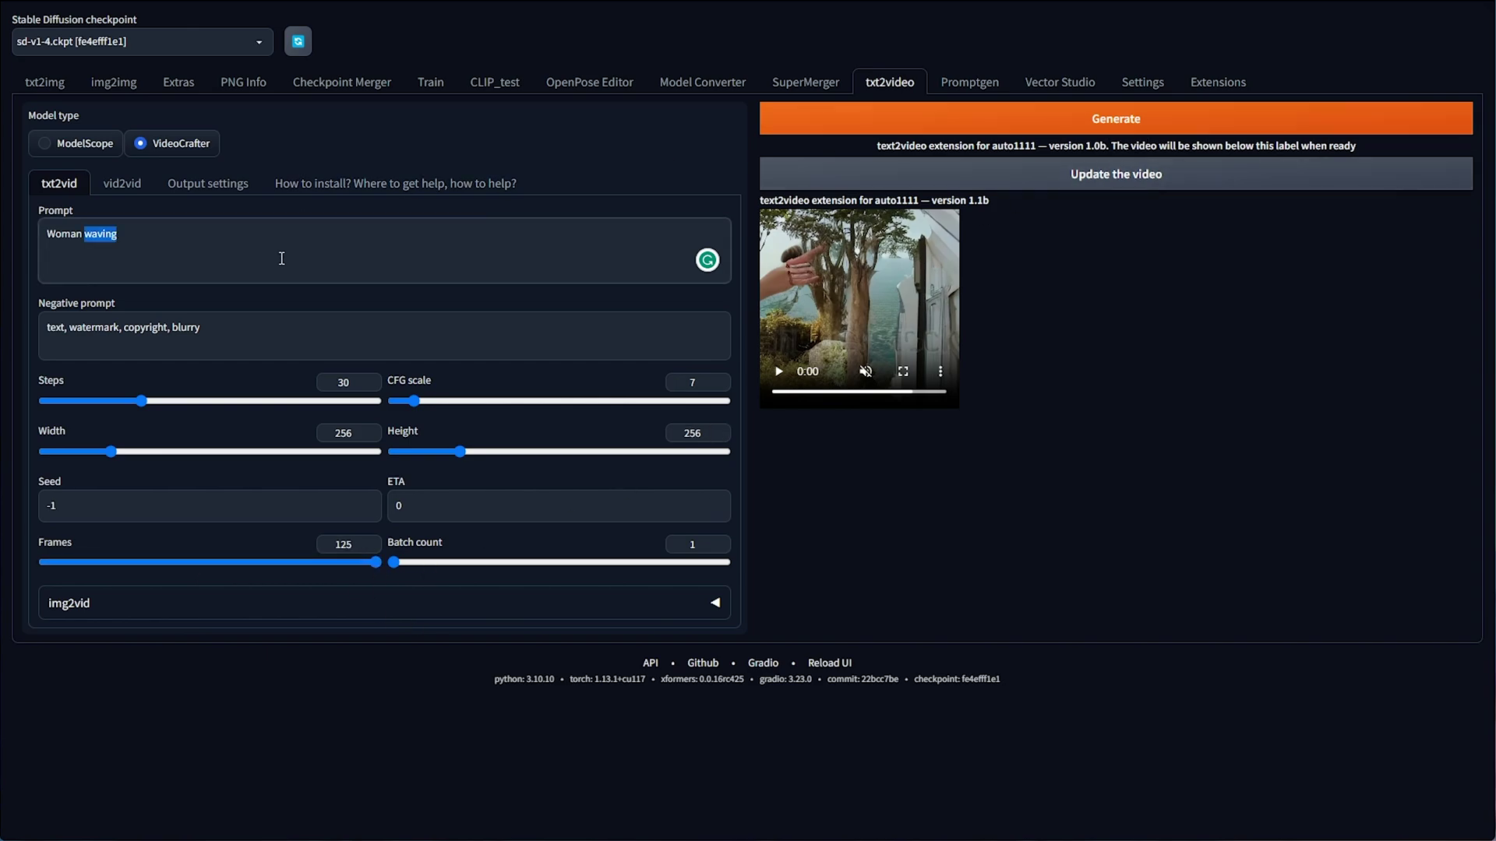
text(walk)
click(1116, 118)
key(alt+Tab)
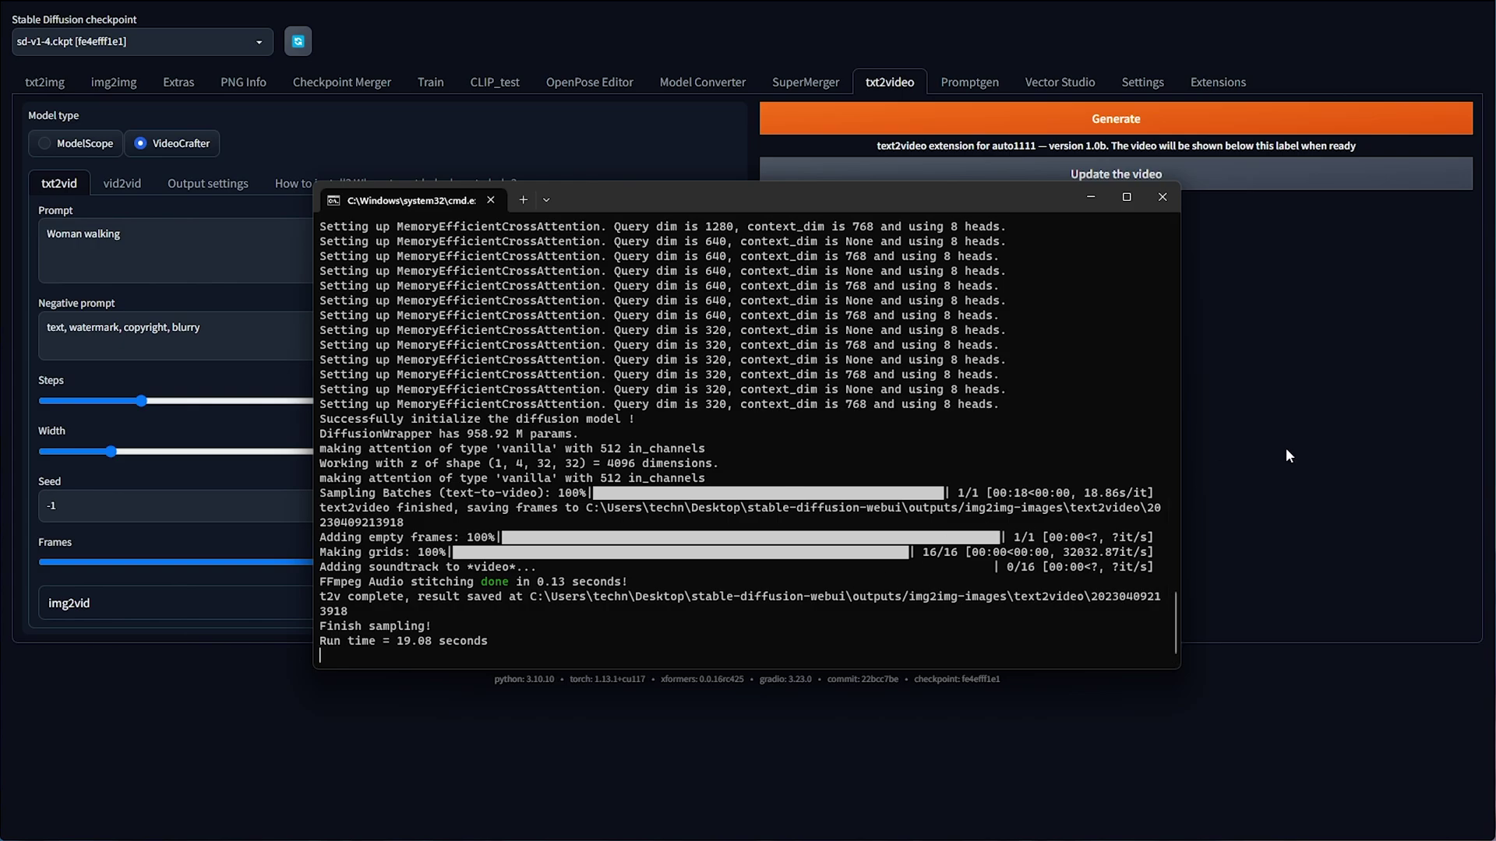
click(1268, 432)
click(1122, 180)
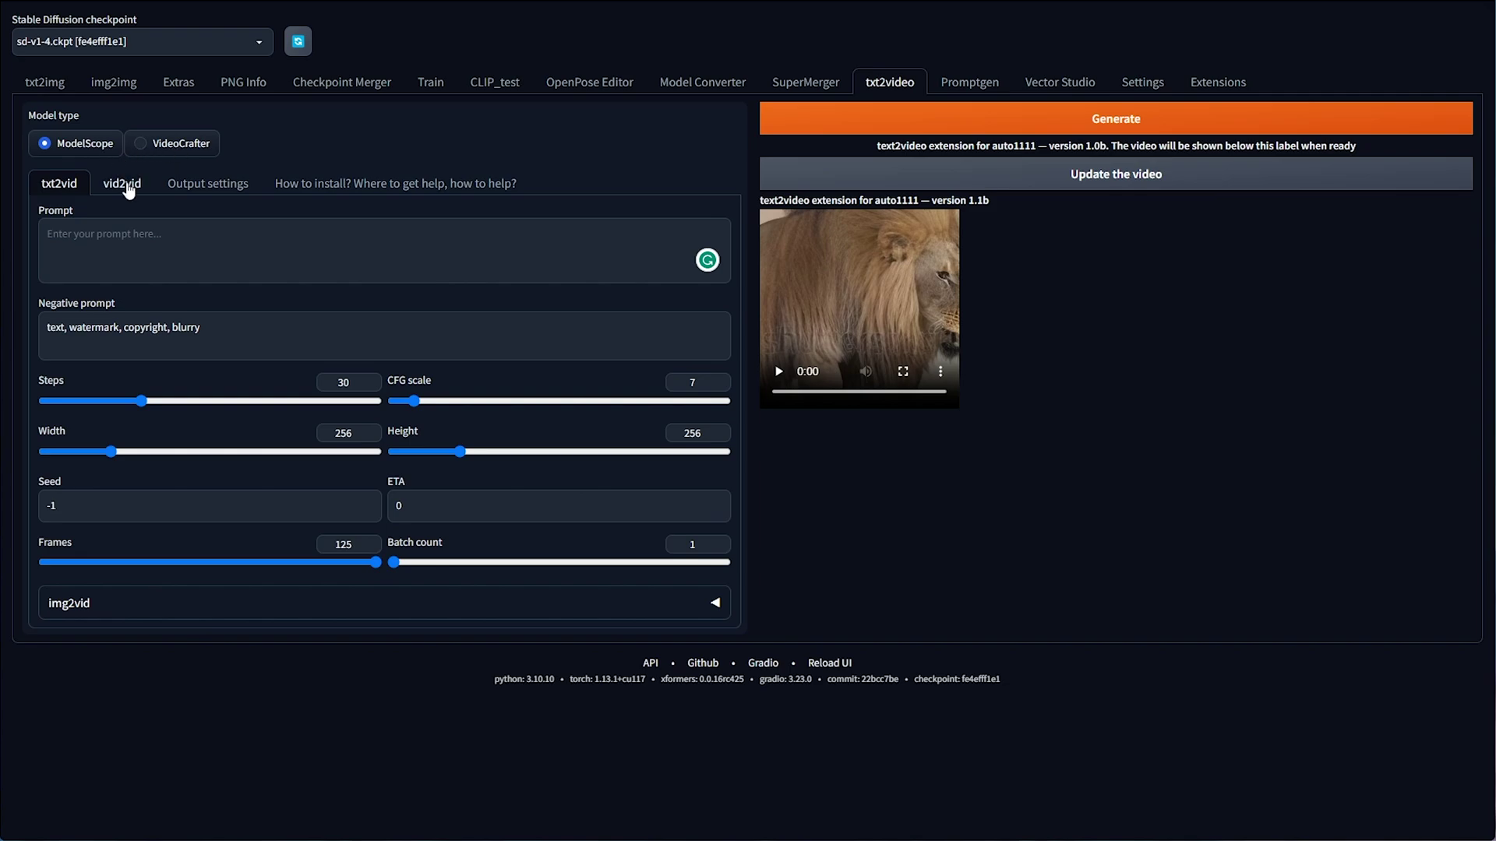
click(123, 184)
click(709, 243)
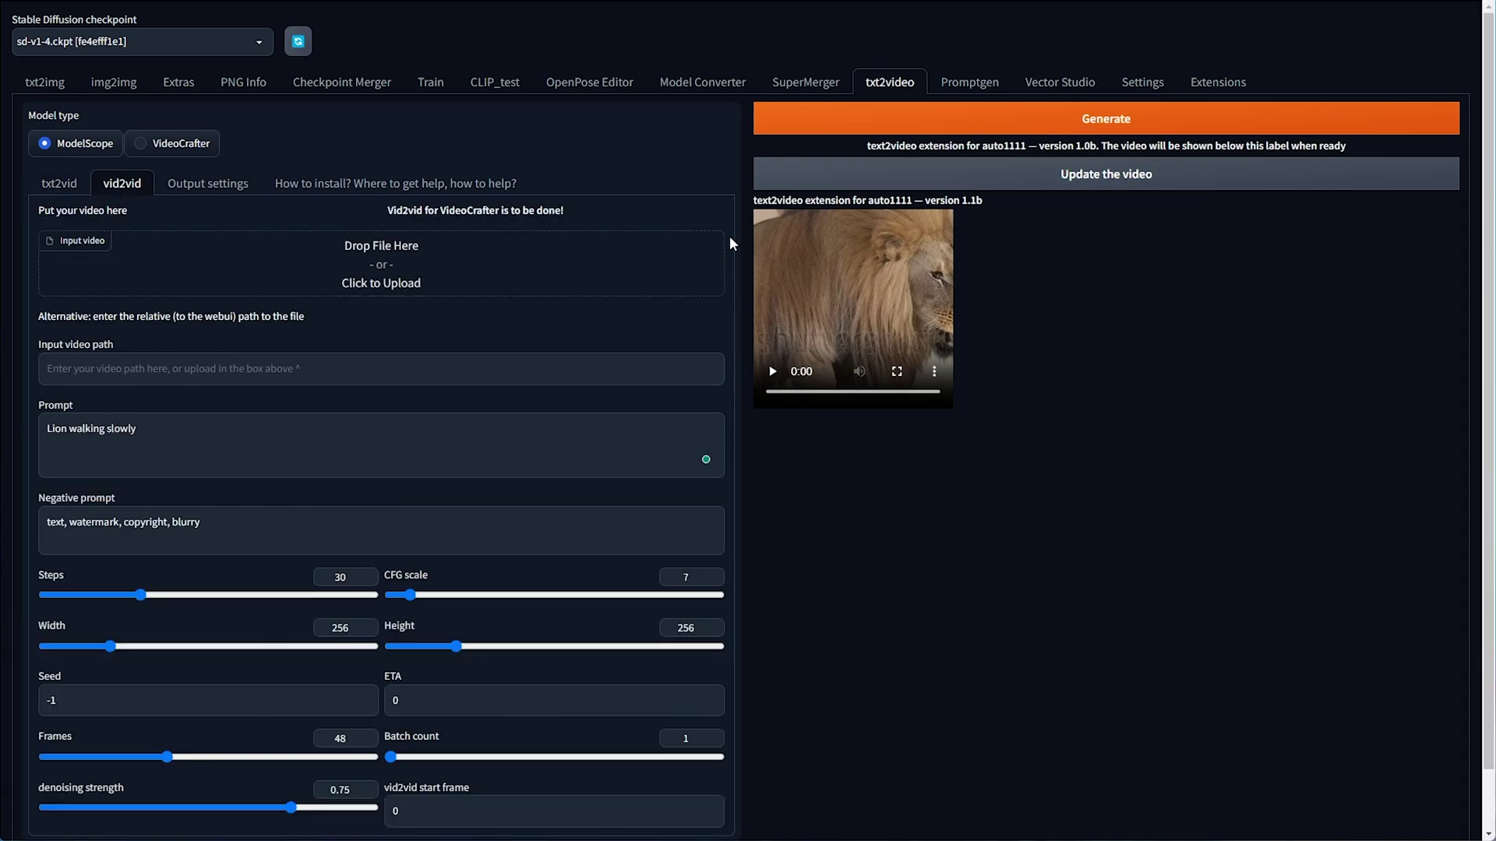
- Download the Pixabay tiger video at 960×540
key(ctrl+Tab)
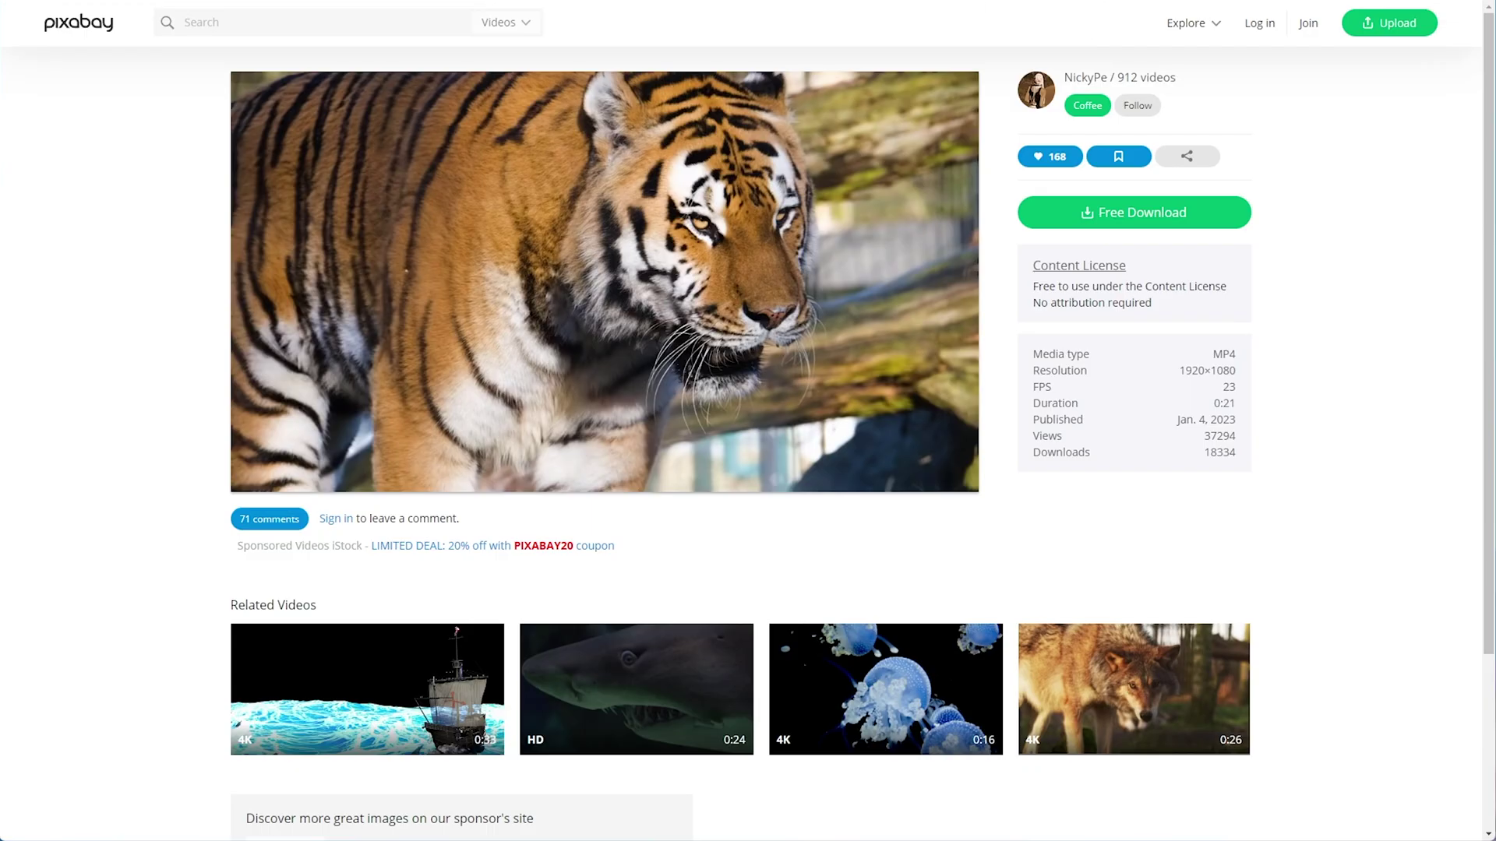
click(1105, 215)
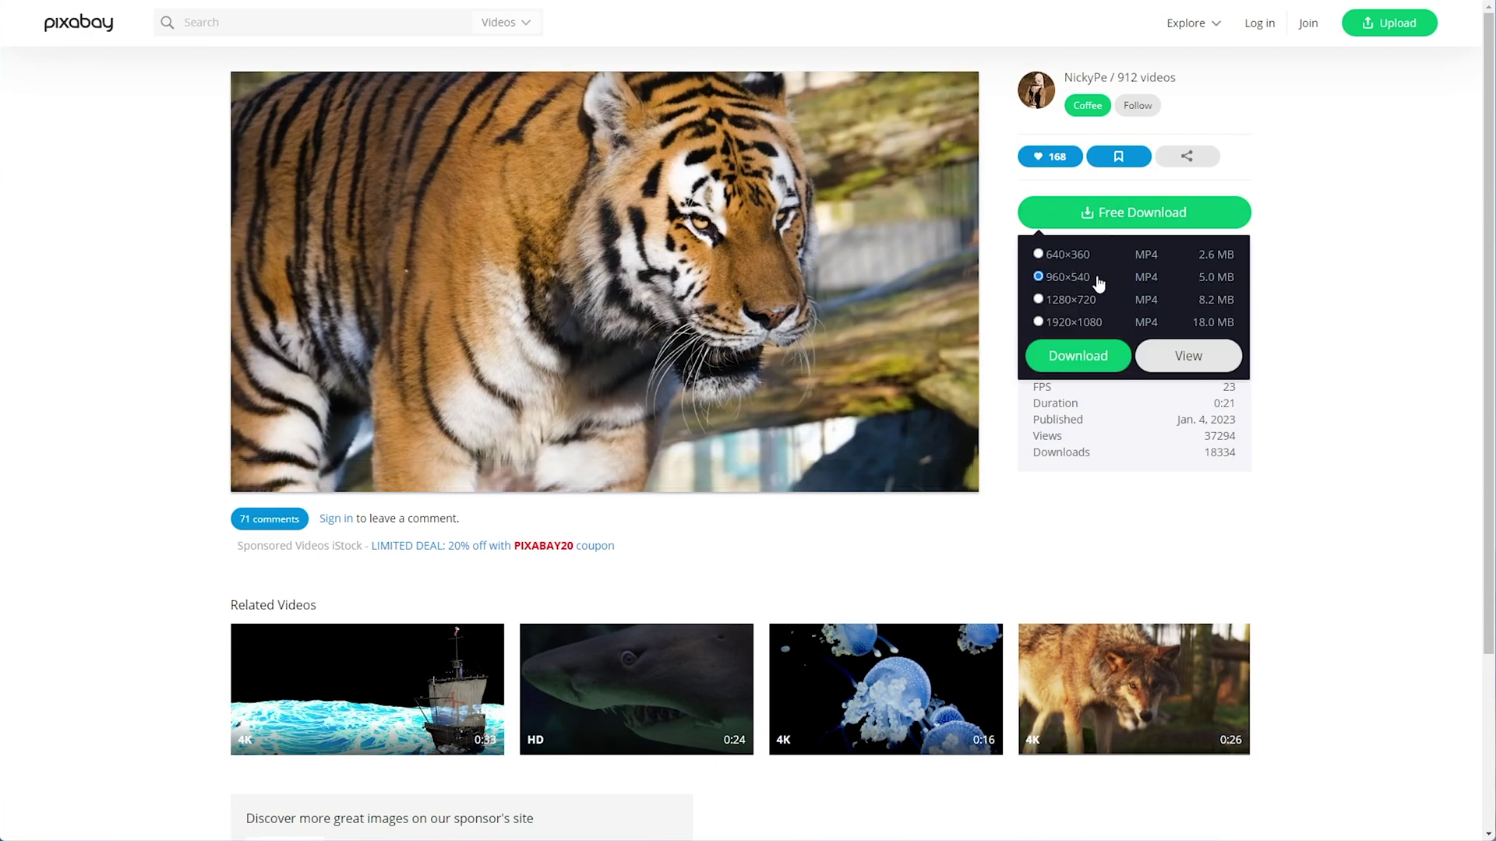
click(804, 229)
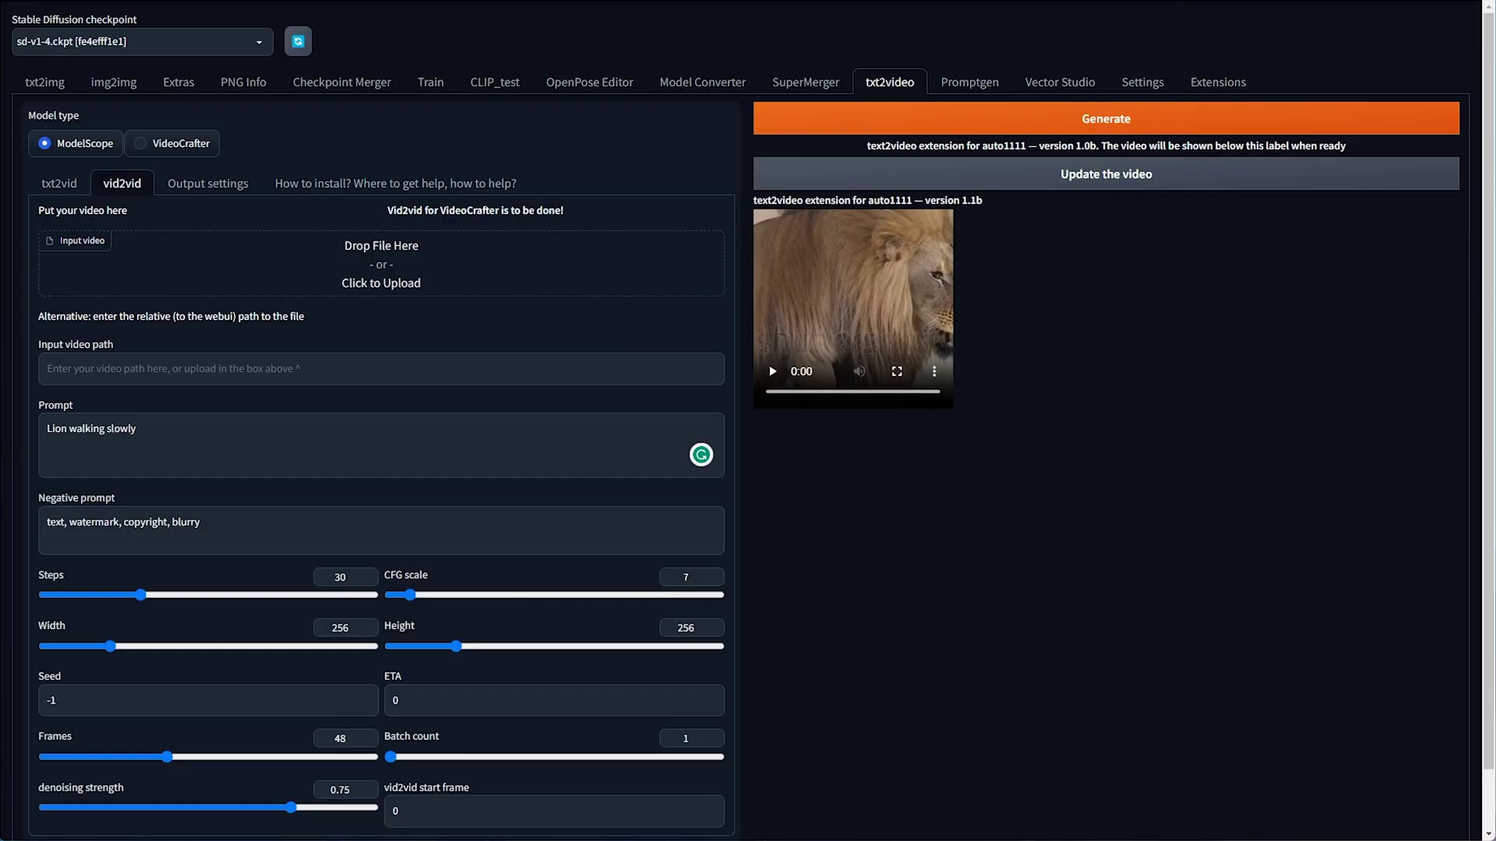
- Load tiger-145320.mp4 from downloads as the vid2vid input, then play the generated vid.mp4
click(1343, 2)
drag(1215, 55, 298, 267)
drag(148, 430, 15, 448)
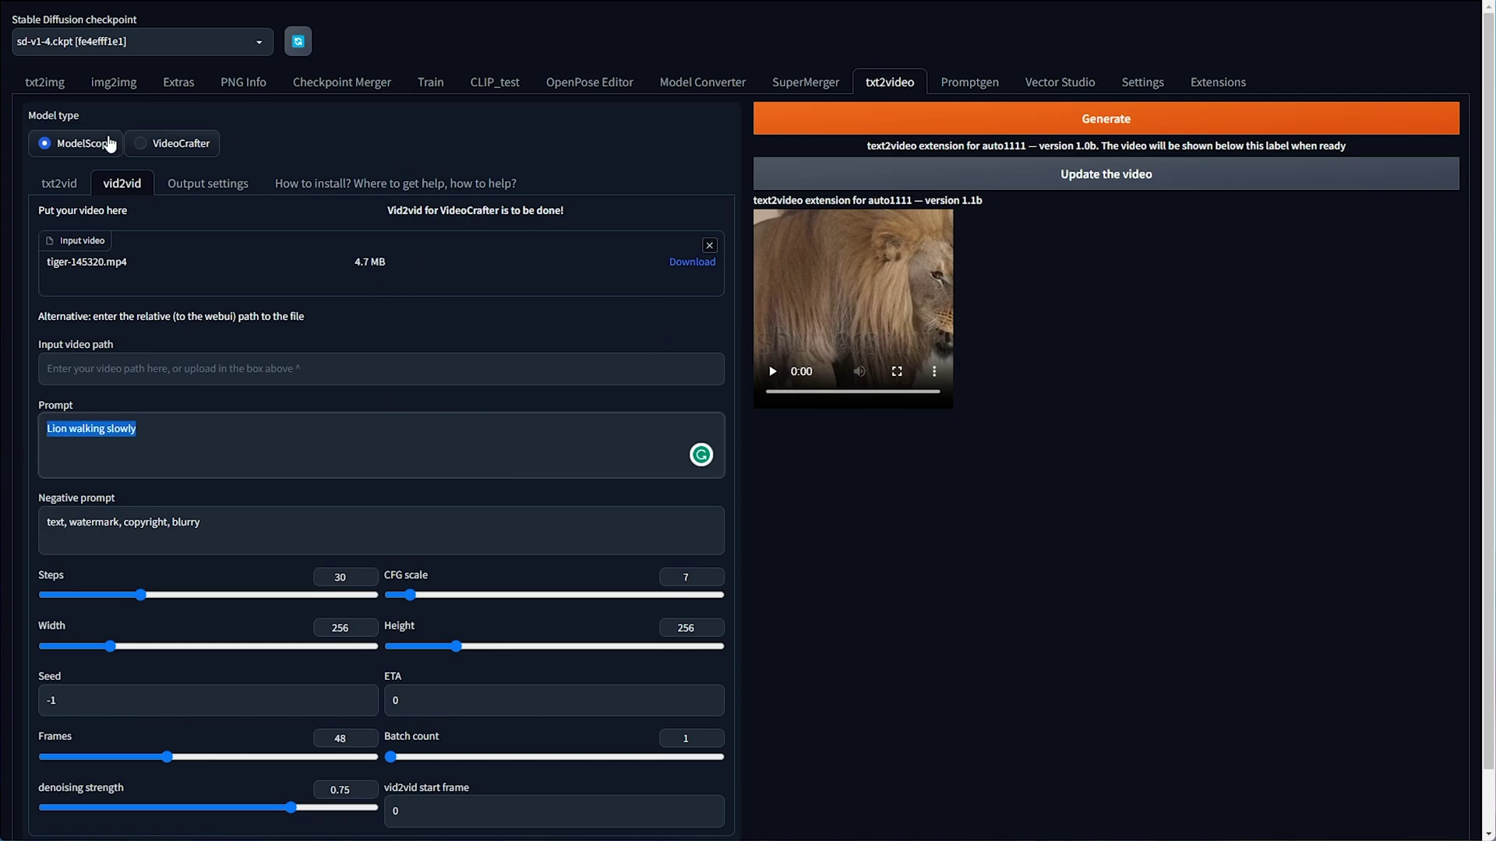
click(768, 319)
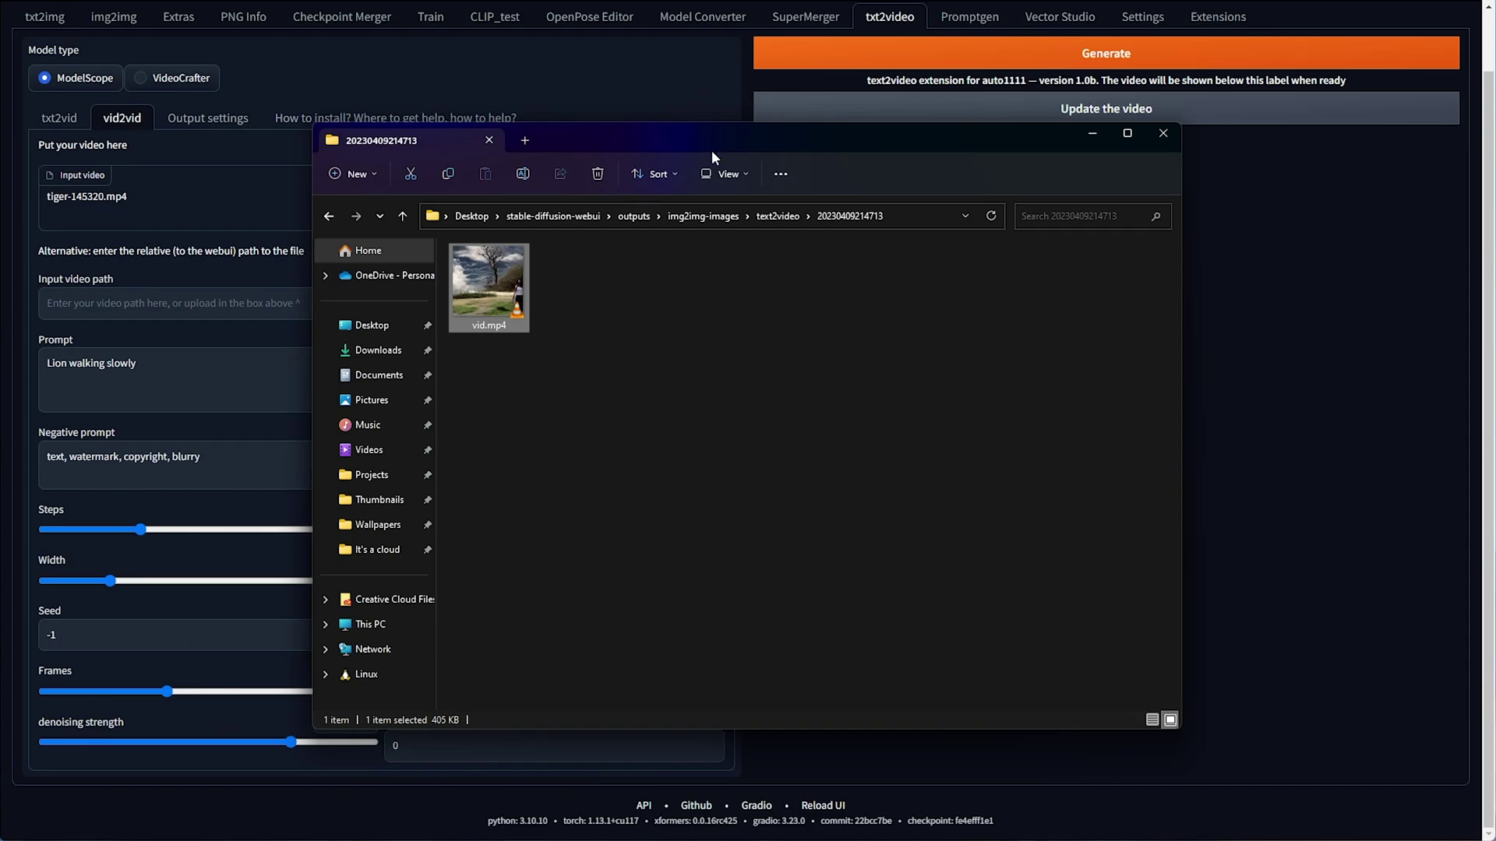
key(Return)
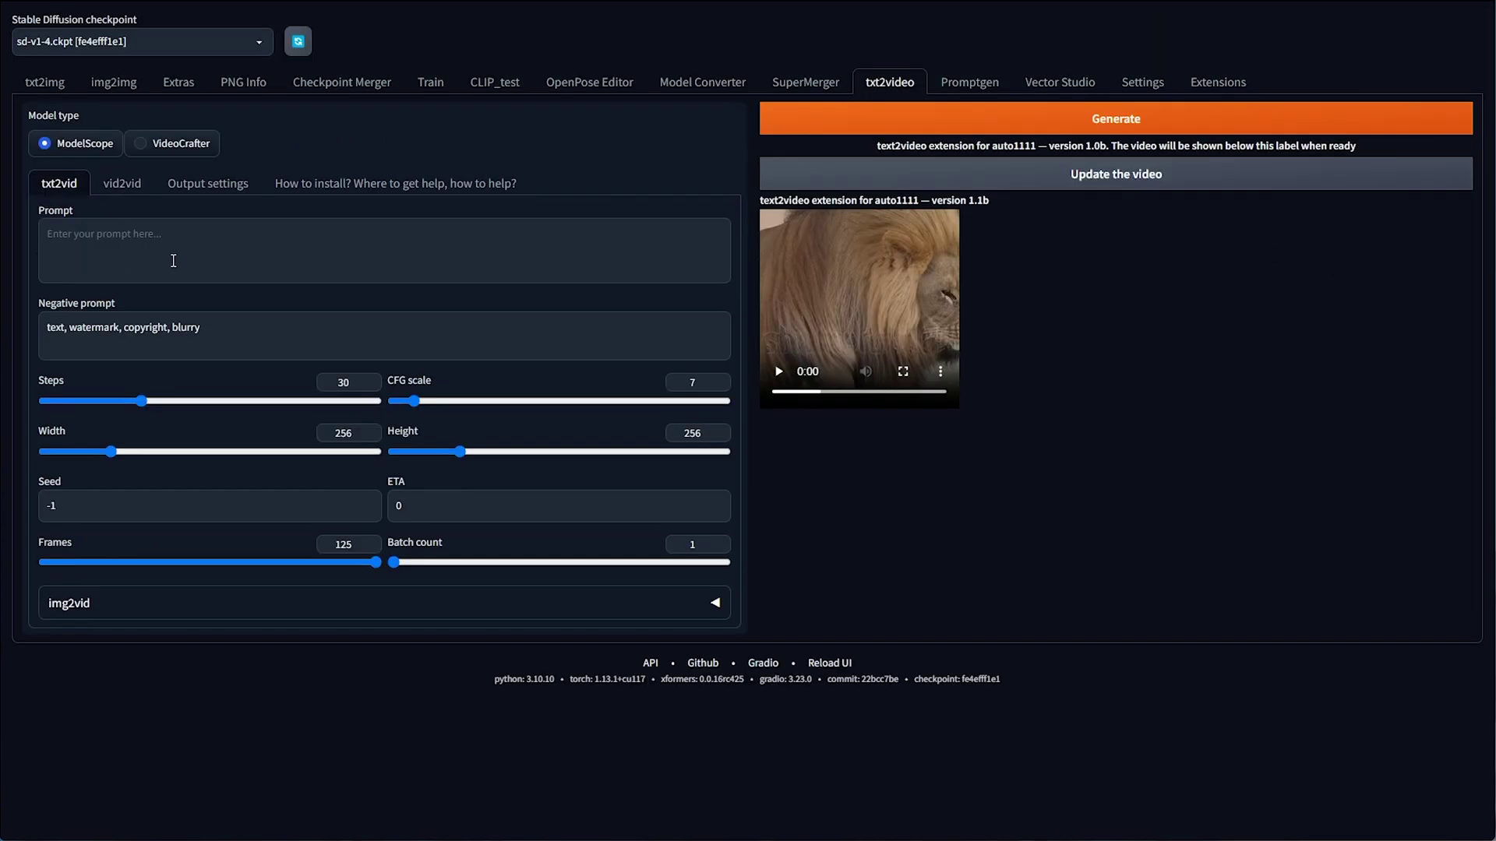
- Return to the web UI's vid2vid settings with the tiger clip loaded
click(172, 260)
click(122, 183)
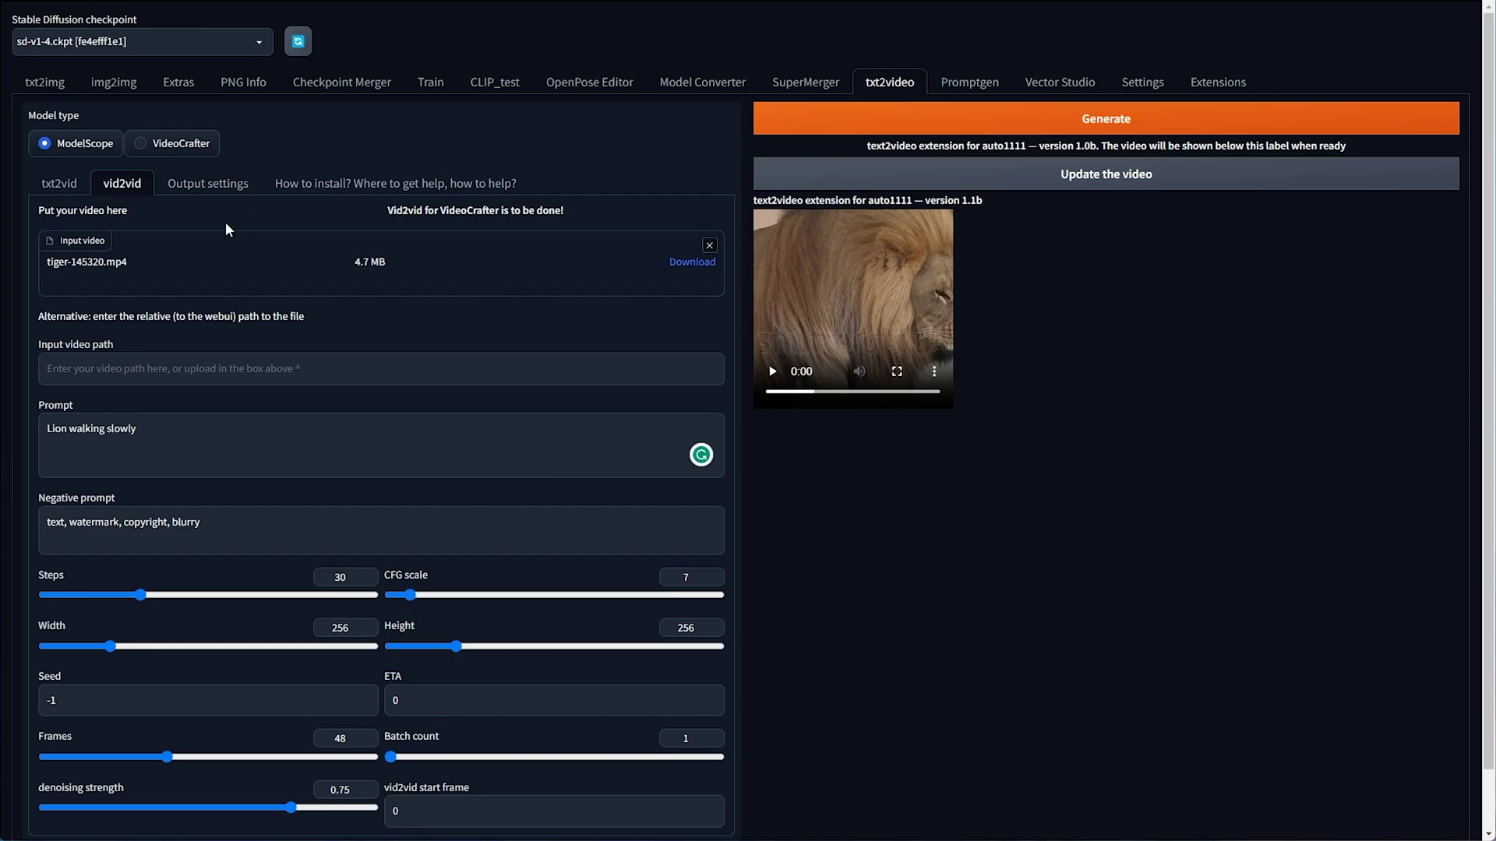
- Browse the txt2img and img2img pages, then return to the txt2video extension
click(70, 186)
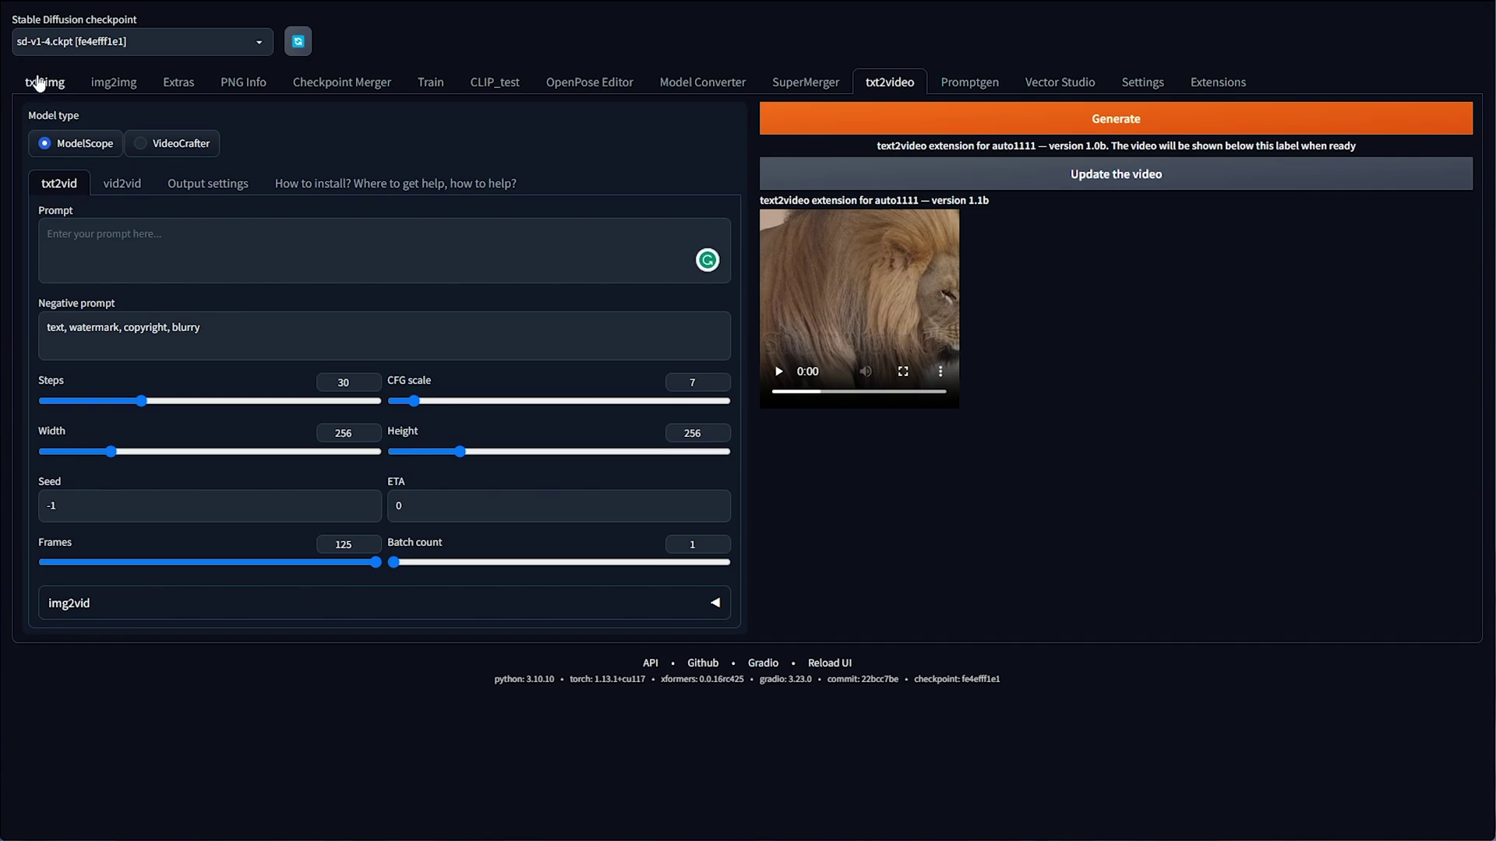
click(43, 83)
click(112, 83)
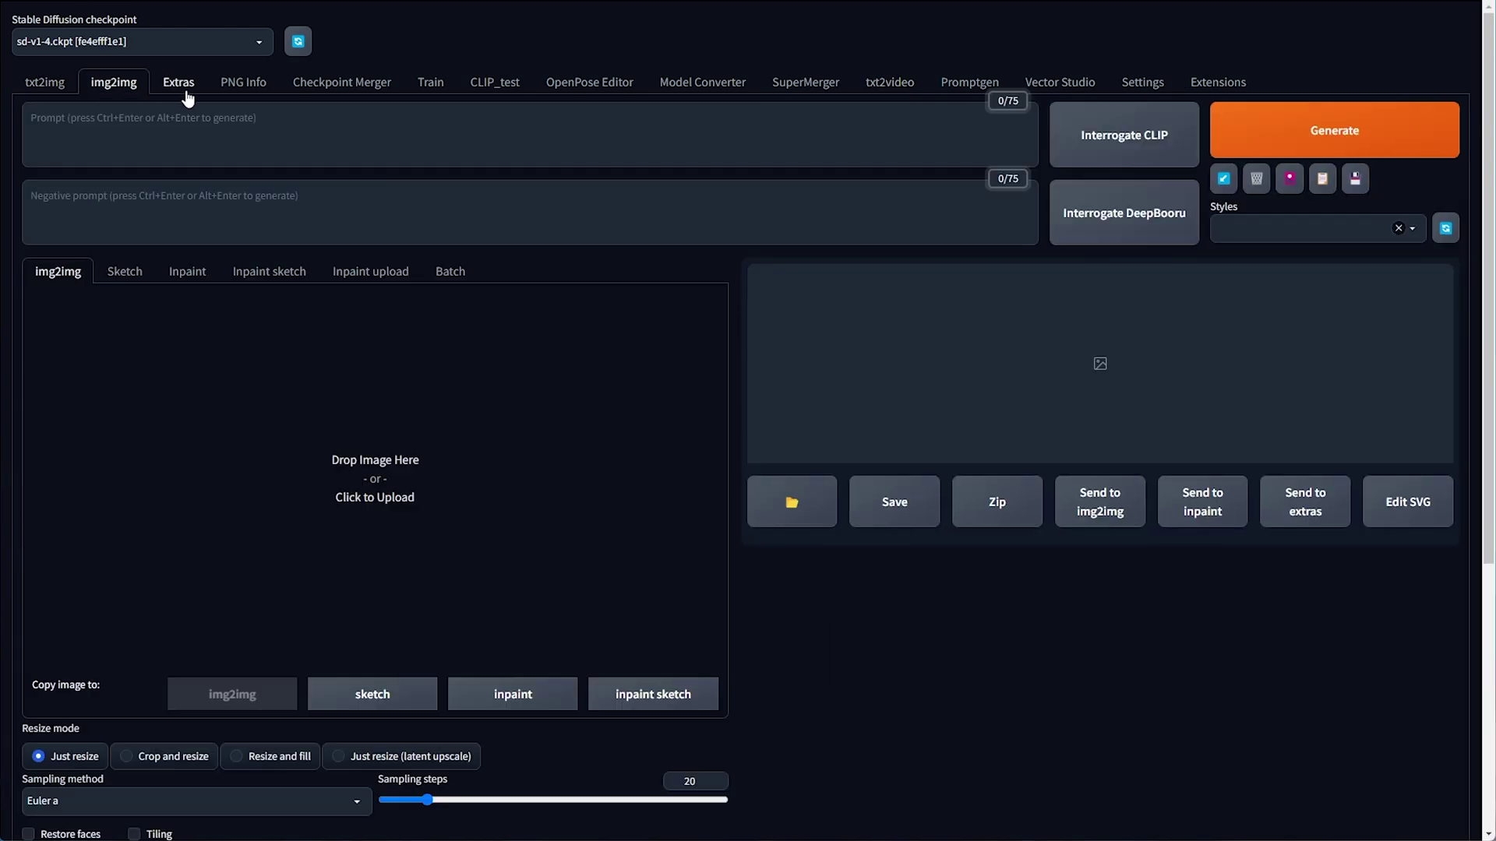
click(906, 87)
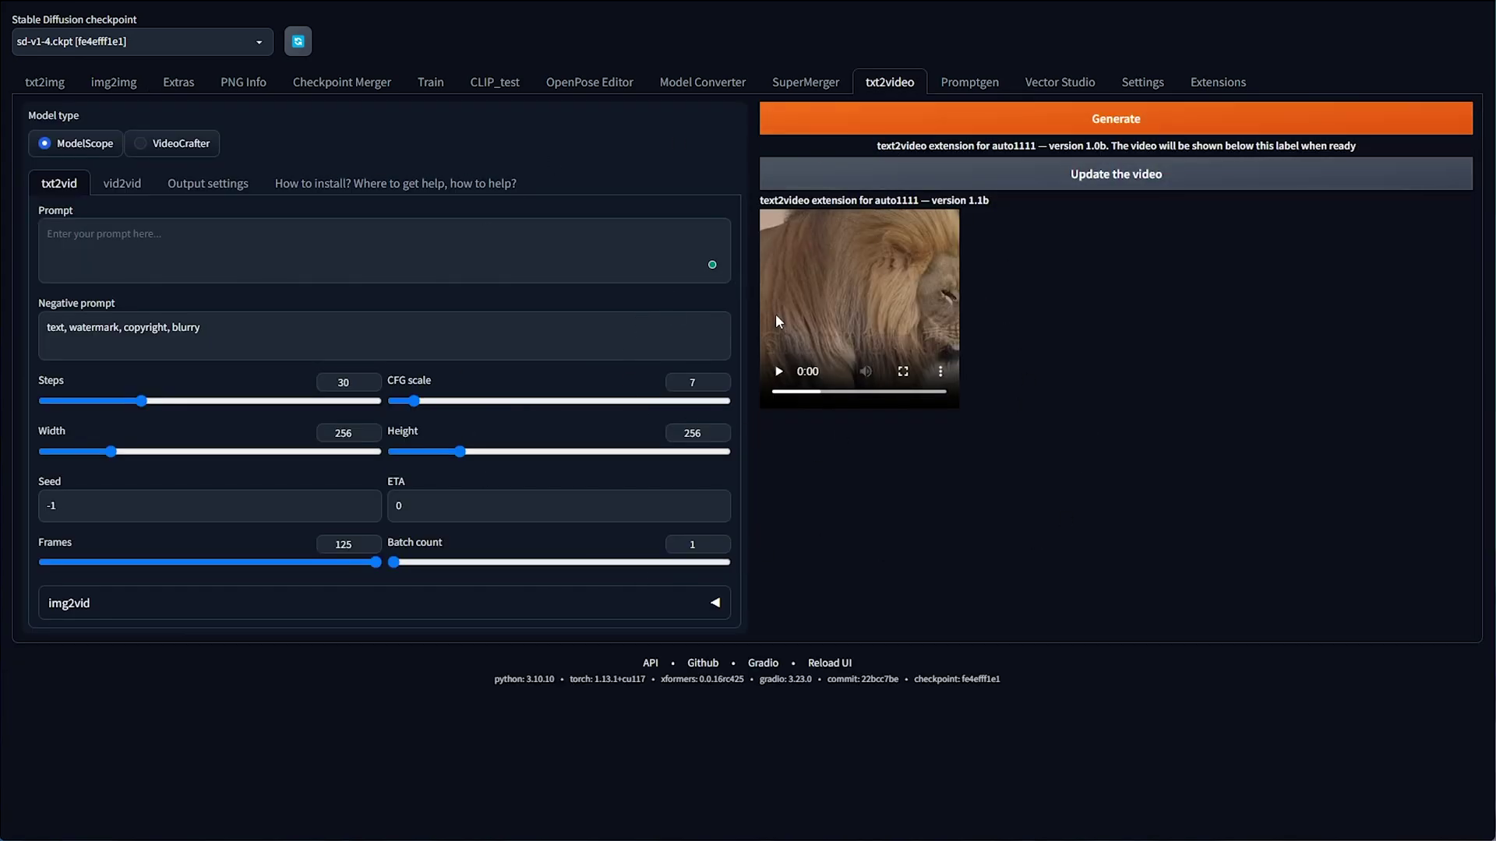
- Expand the img2vid inpainting options under txt2vid, then minimise the windows to the desktop
click(146, 189)
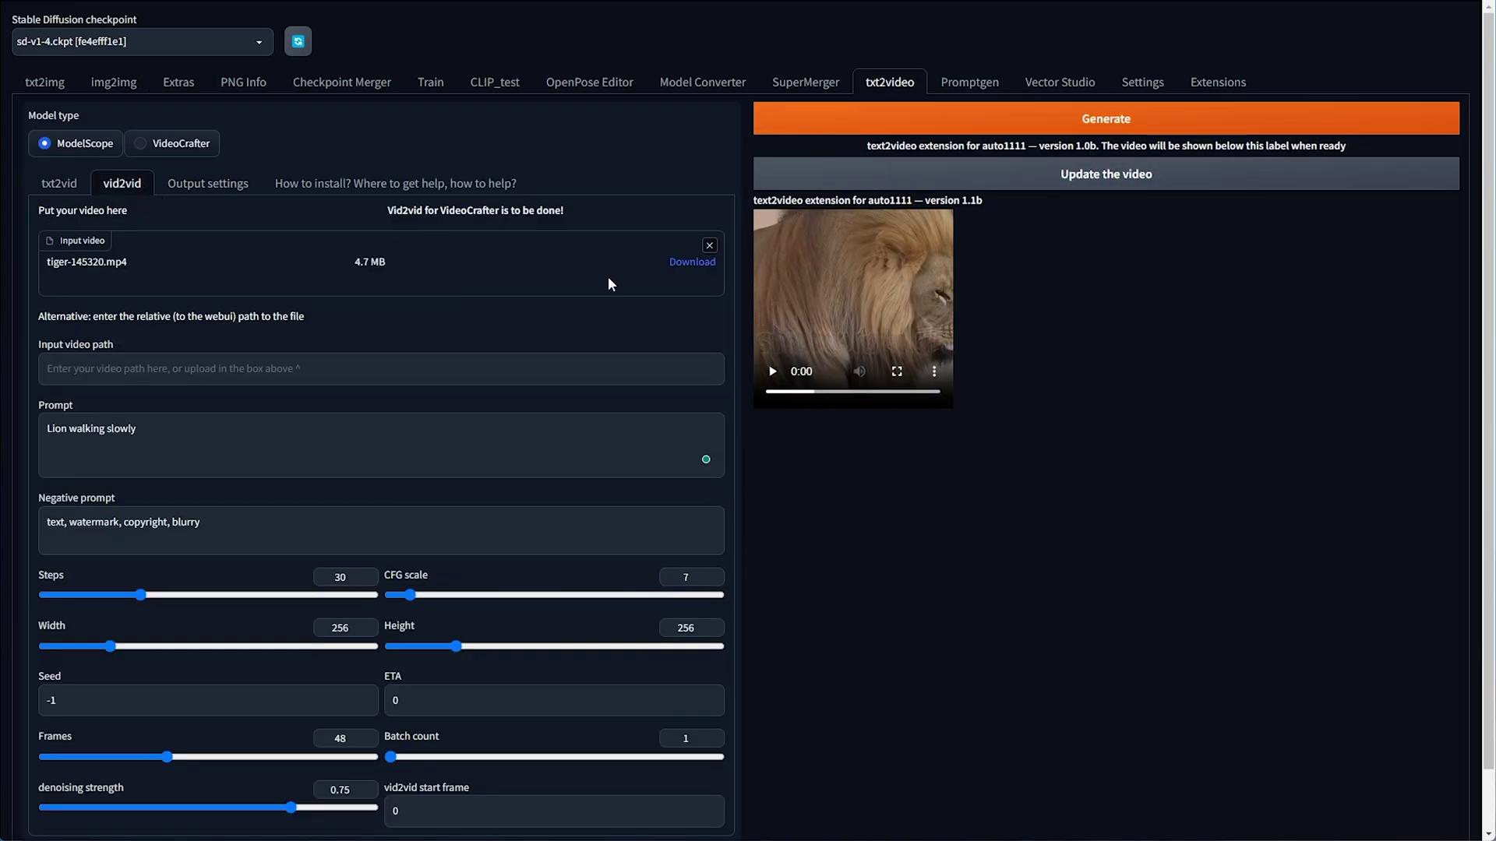
click(67, 188)
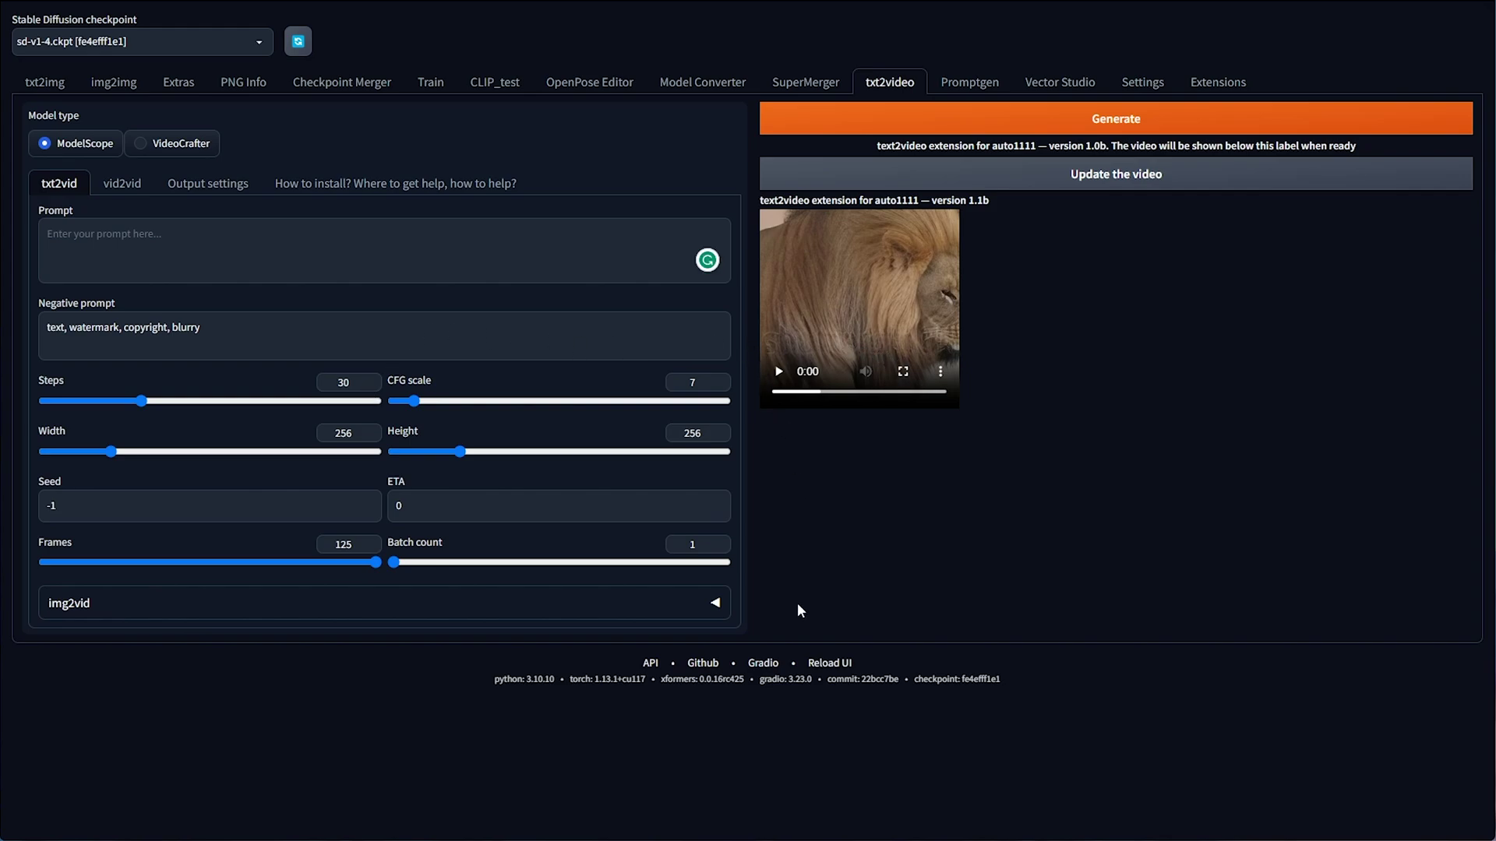
click(715, 611)
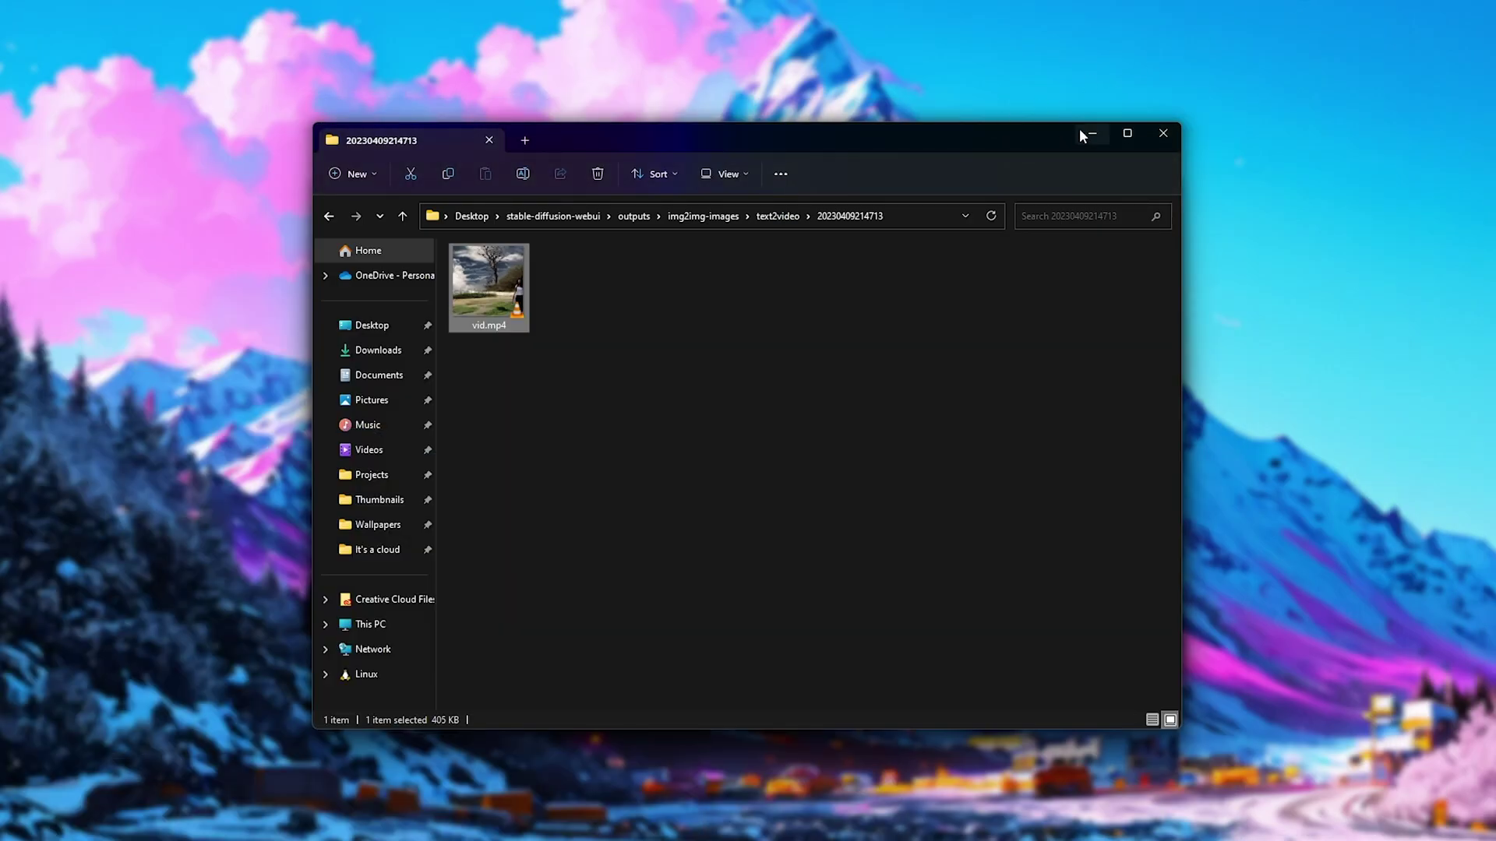
click(1083, 134)
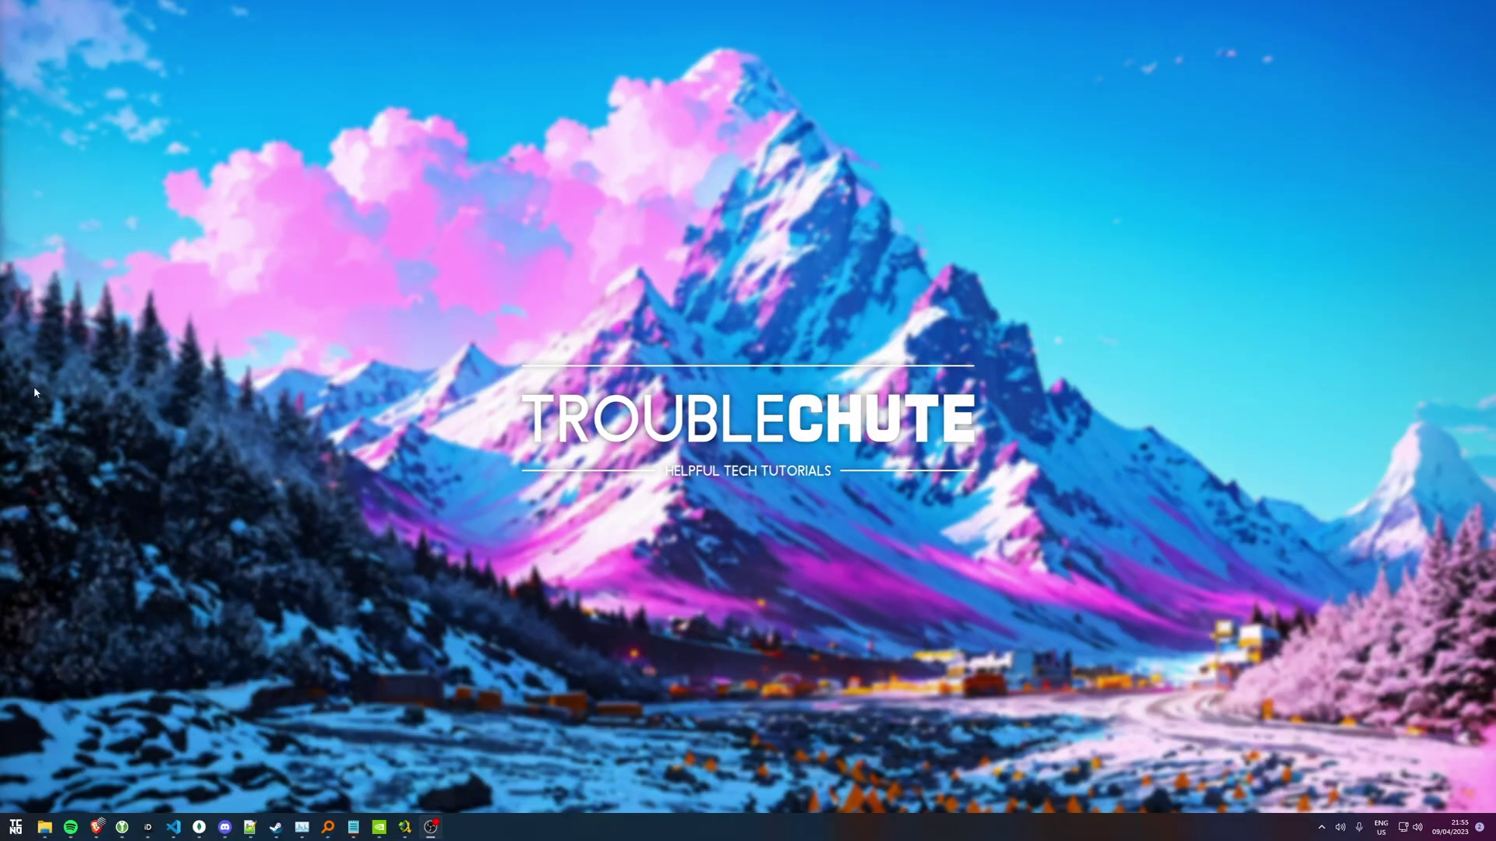